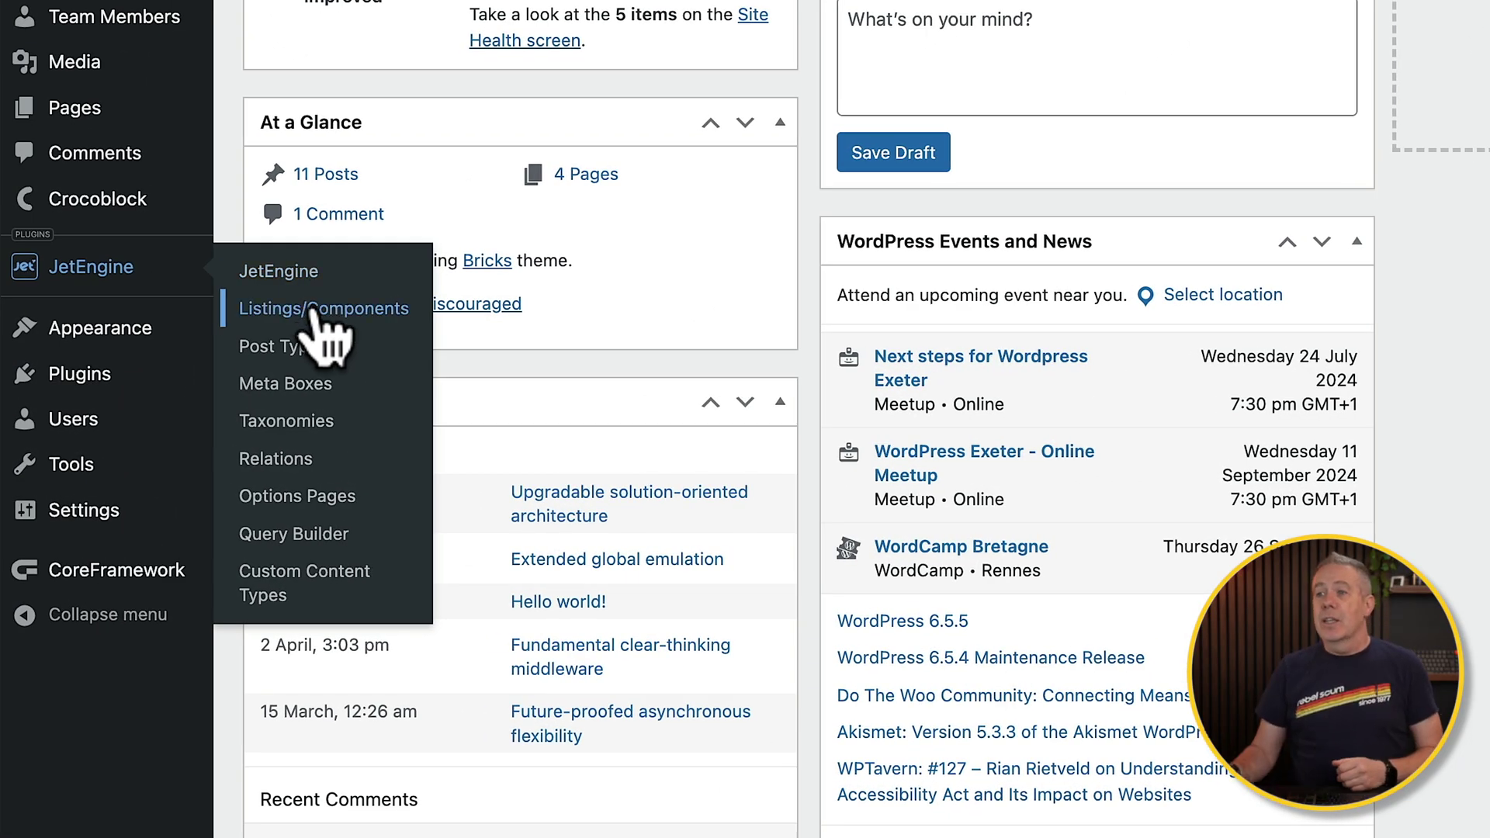
# Step: Go to JetEngine Listings/Components and begin adding a new component
pyautogui.click(313, 309)
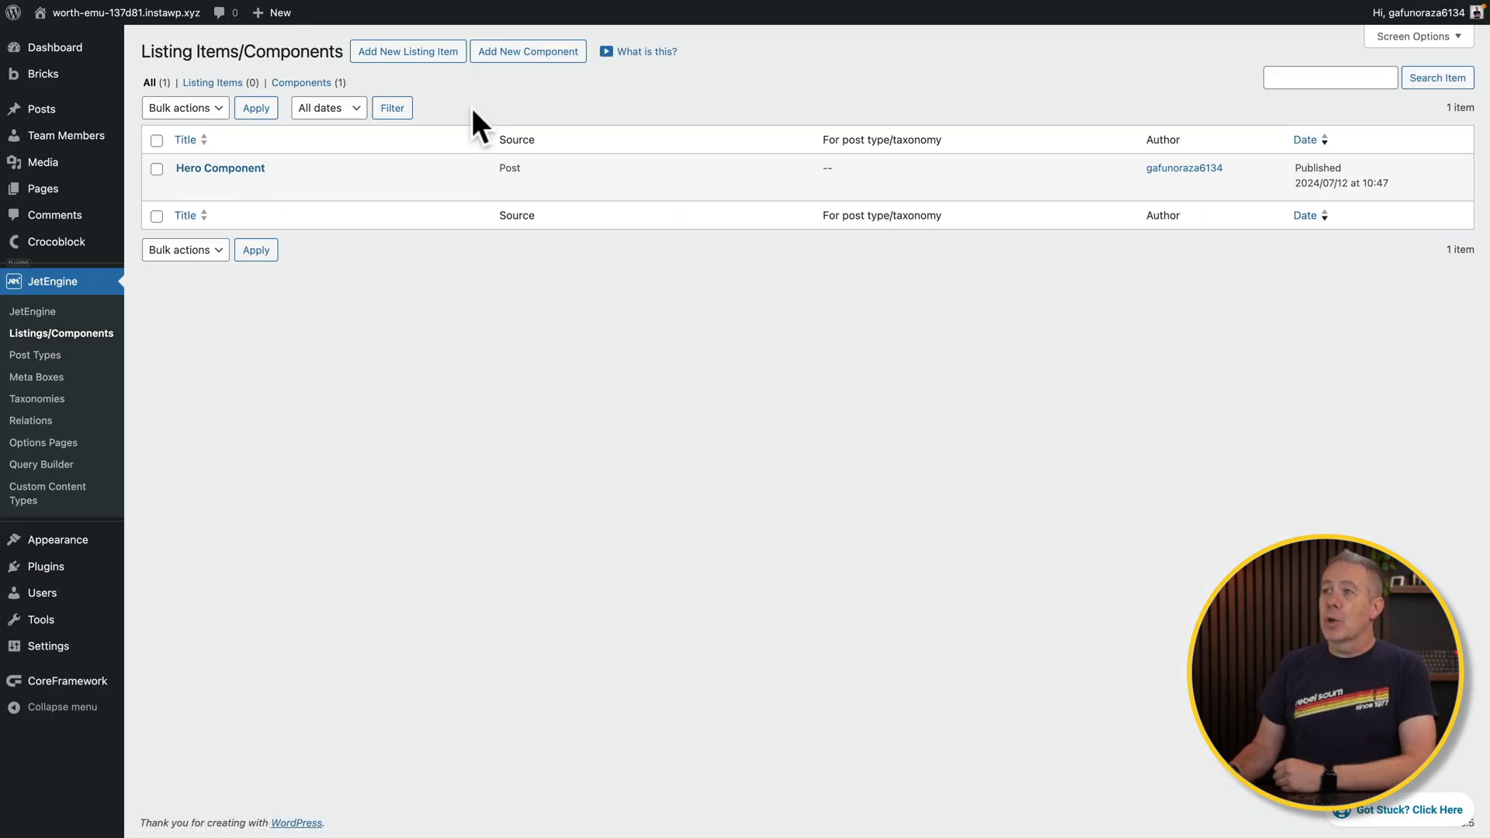
pyautogui.click(533, 51)
# Step: Create a component named 'CTA 1' with Bricks as its component view
pyautogui.click(664, 376)
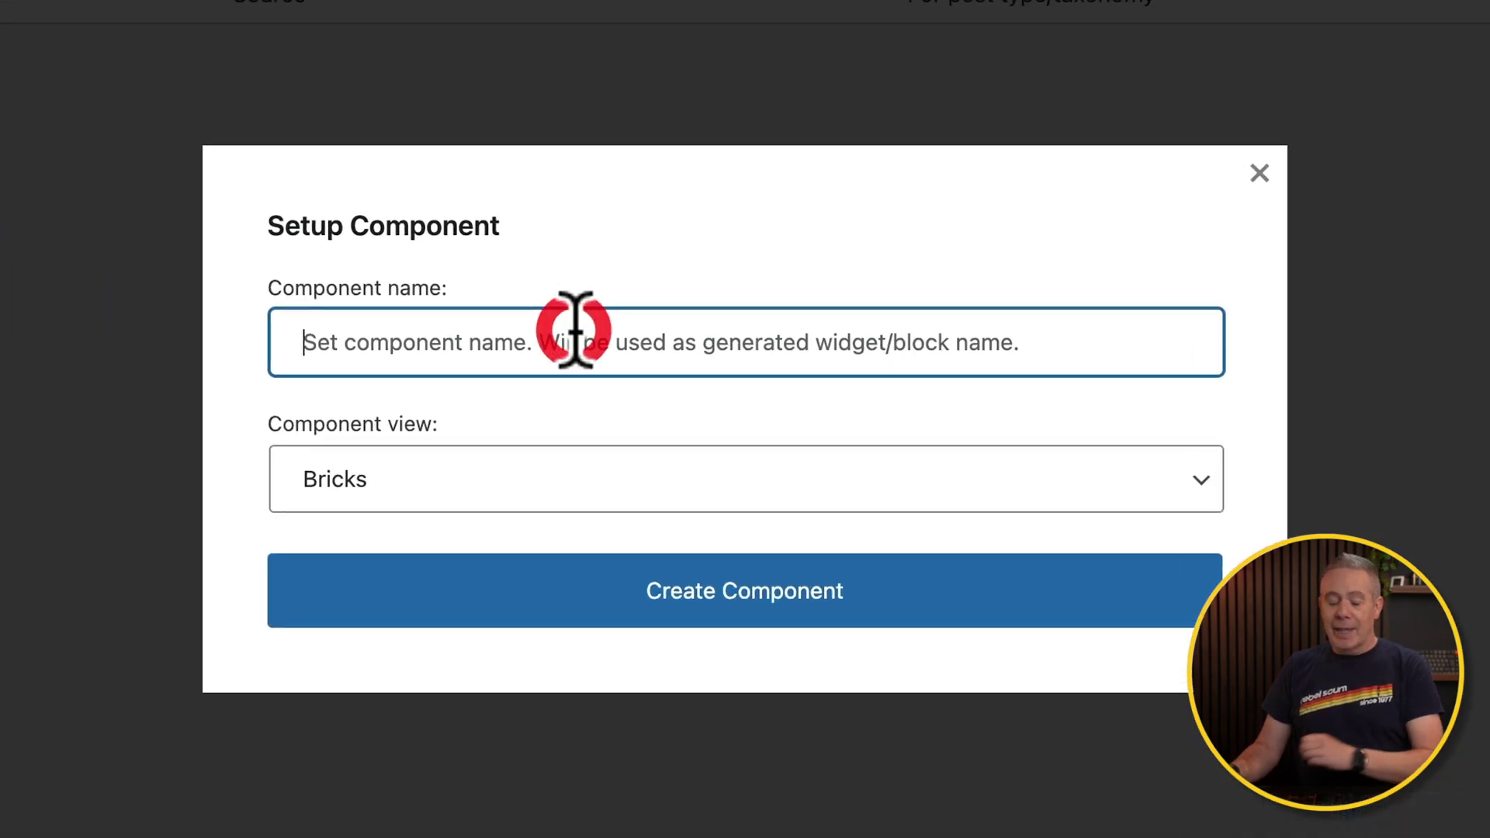
pyautogui.write('CTA')
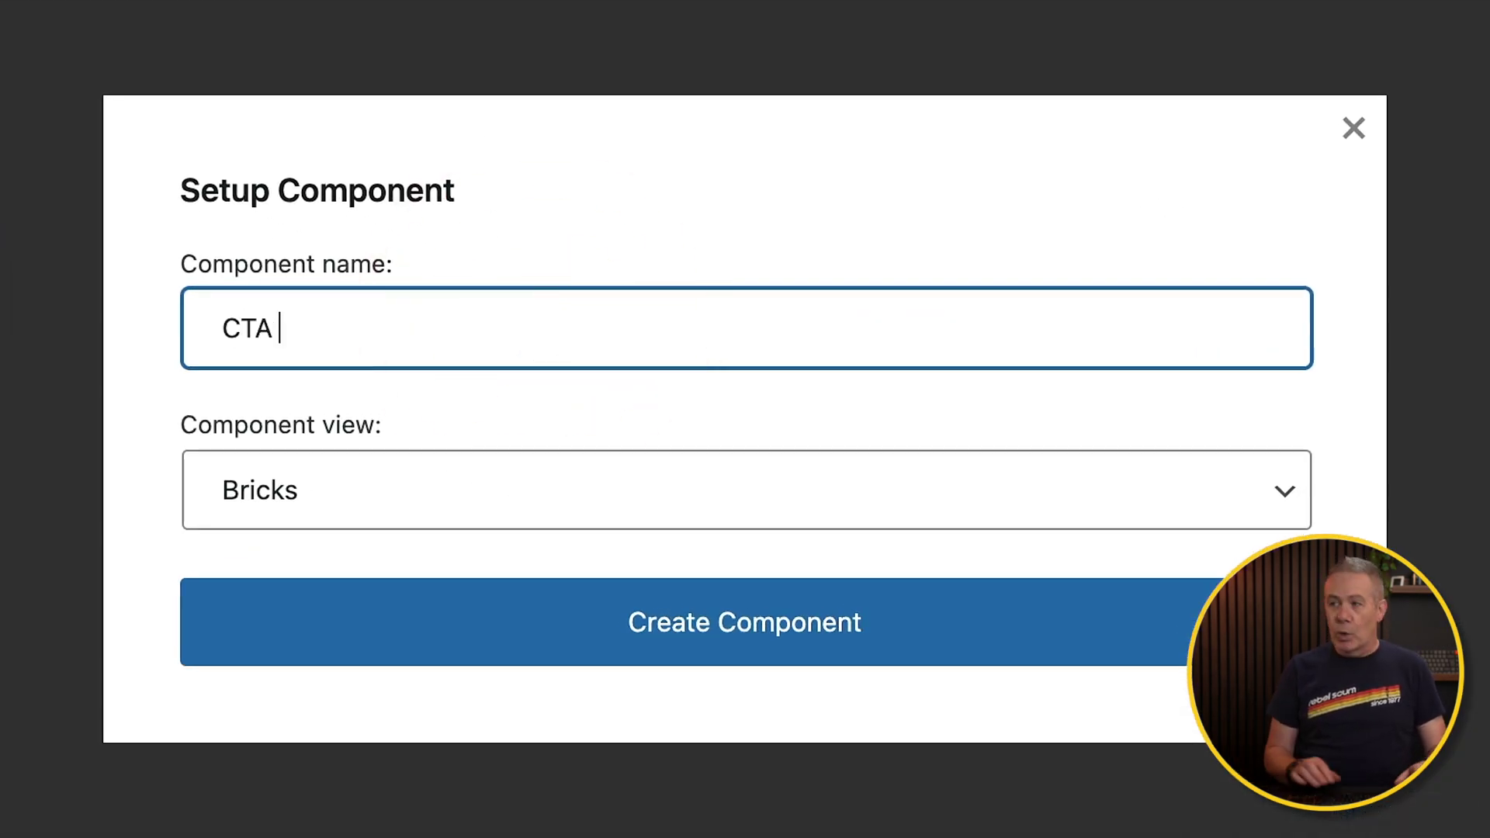
pyautogui.write(' 1')
pyautogui.click(476, 485)
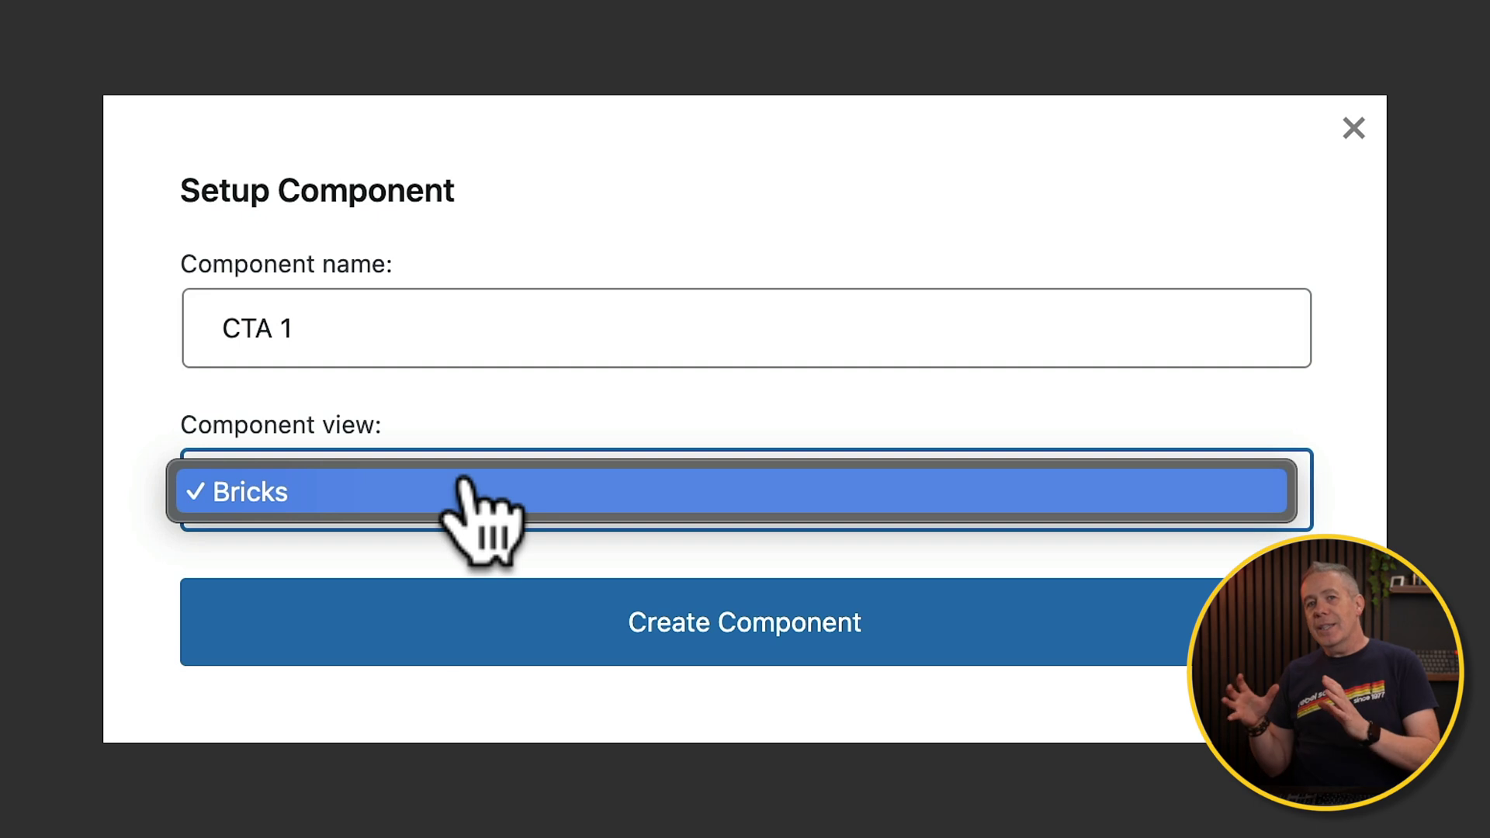
pyautogui.click(671, 458)
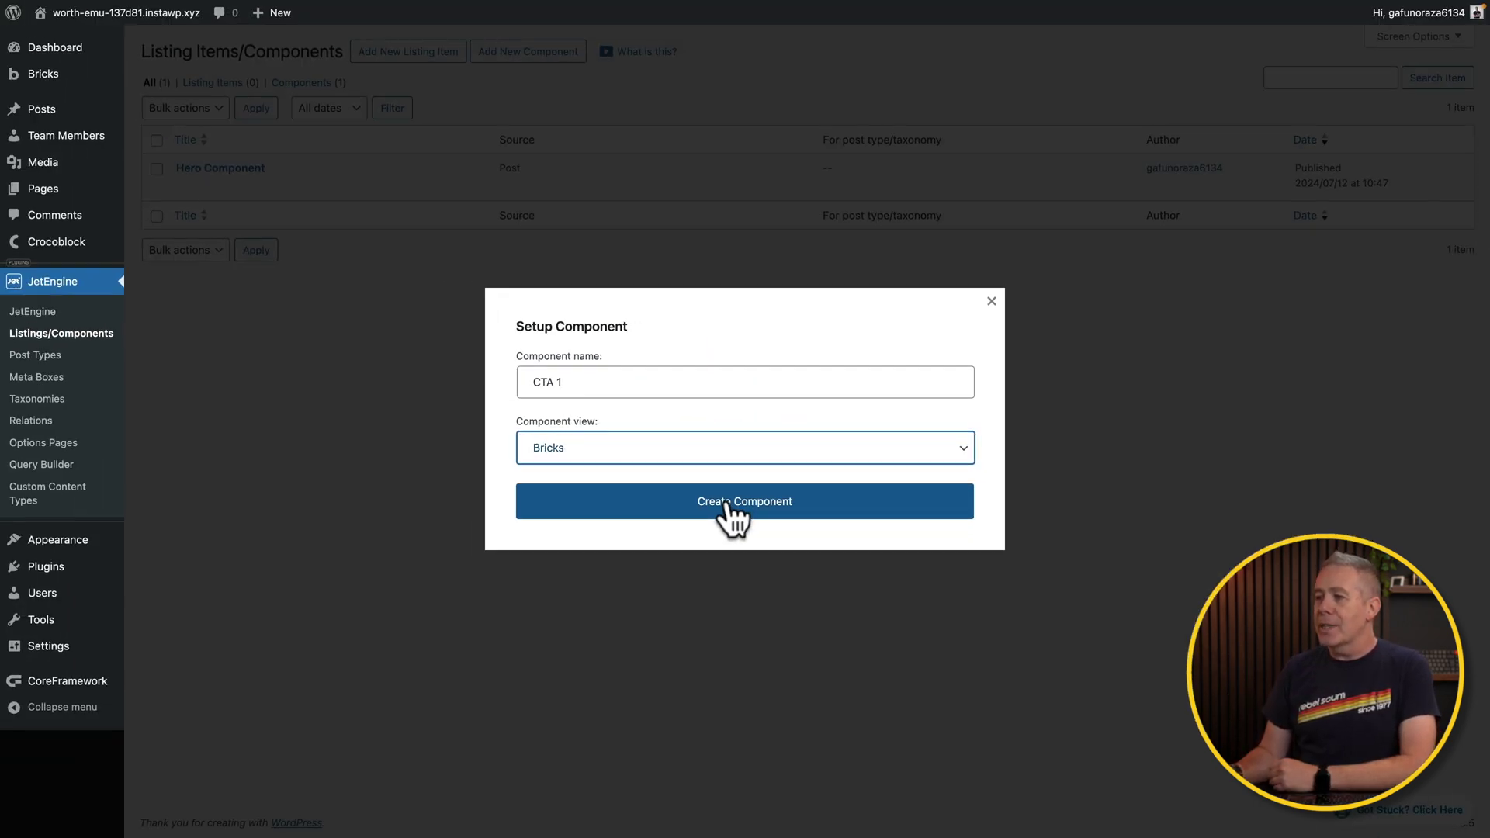
pyautogui.click(728, 507)
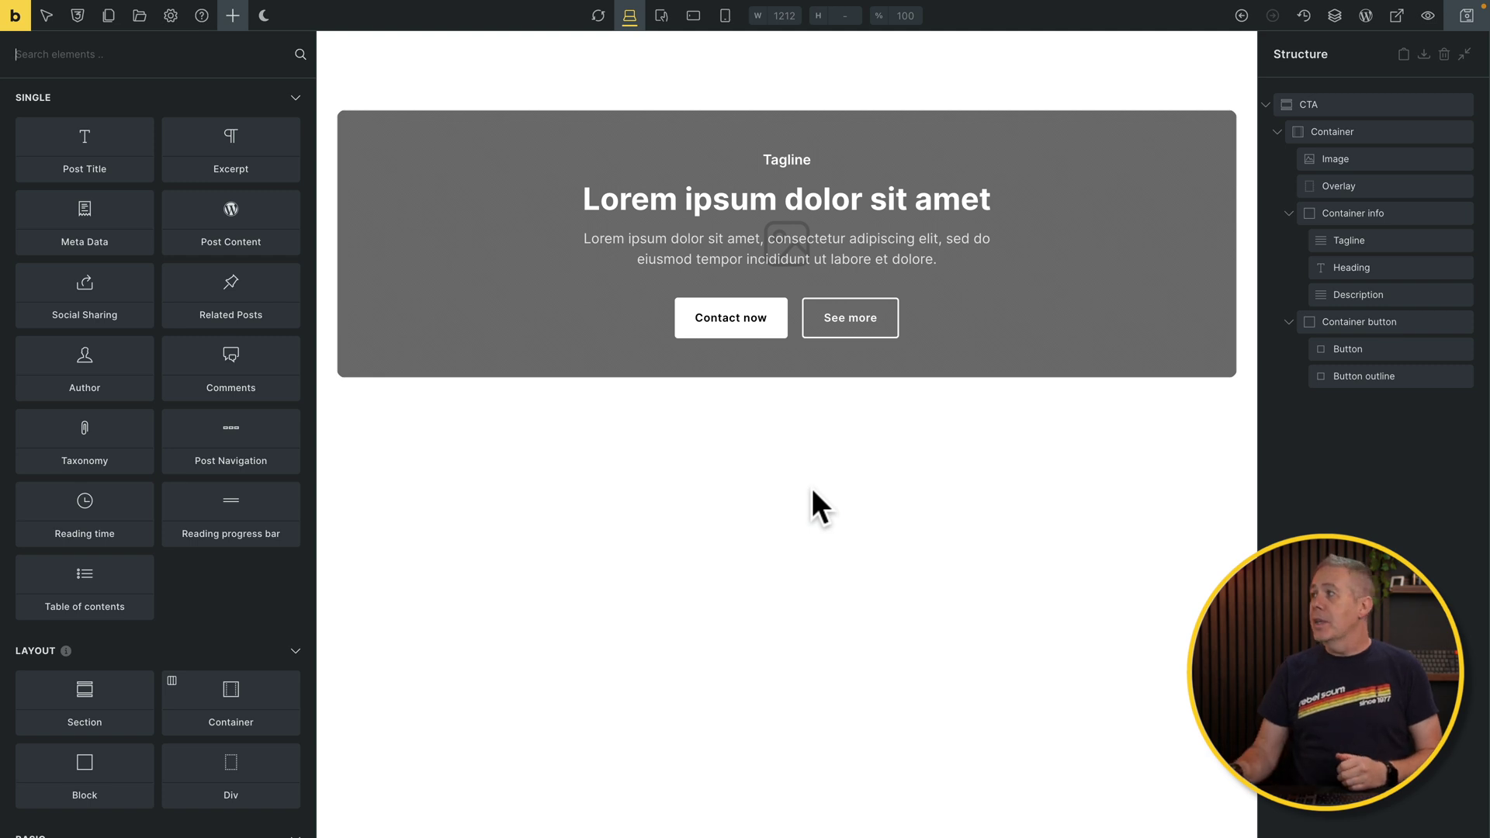
# Step: Save the CTA 1 banner layout in Bricks Builder
pyautogui.click(1460, 31)
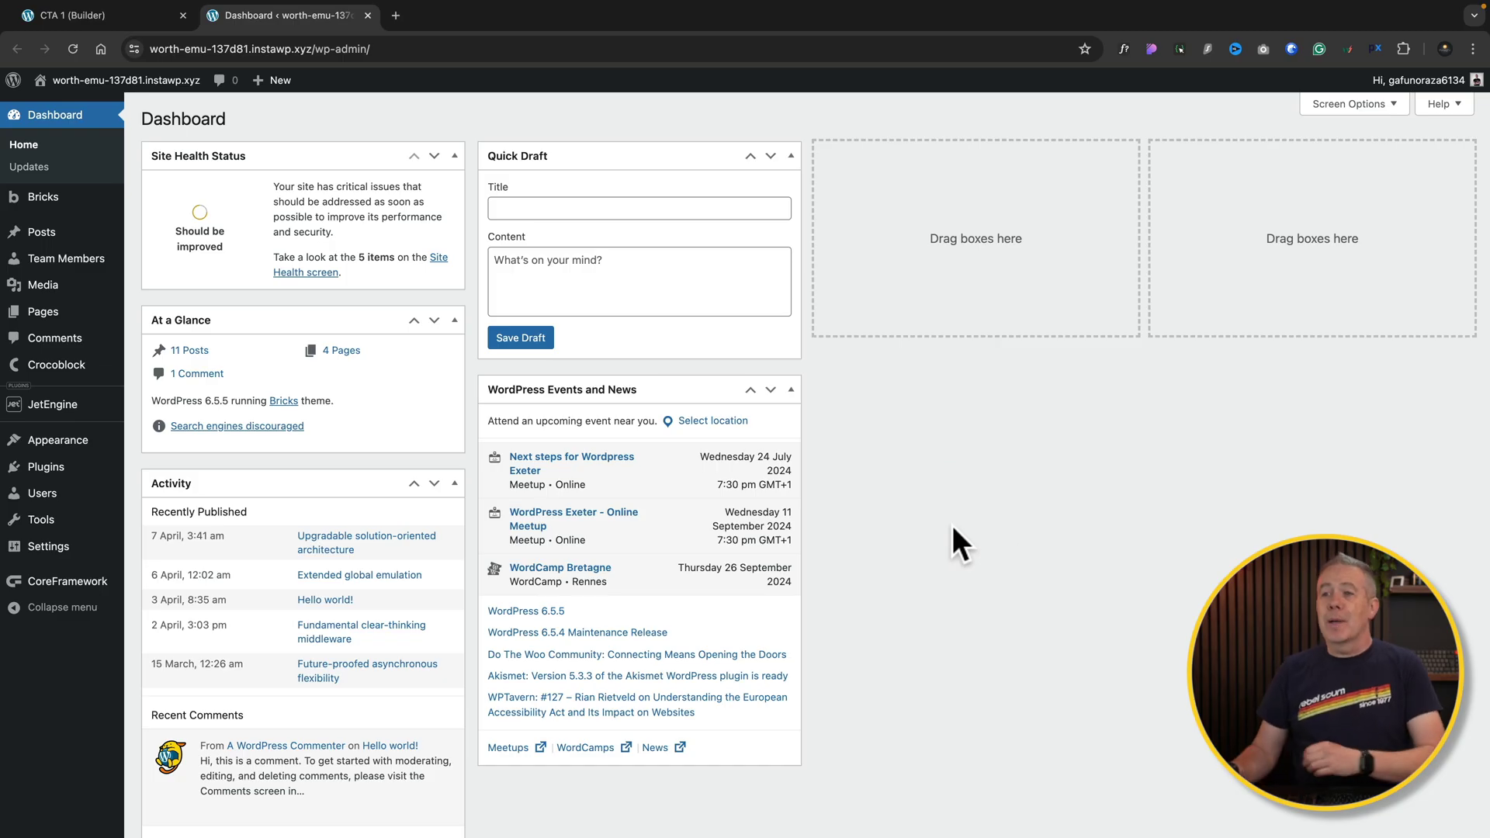
# Step: Open Edit Component Settings for CTA 1 and show its content controls
pyautogui.moveTo(74, 407)
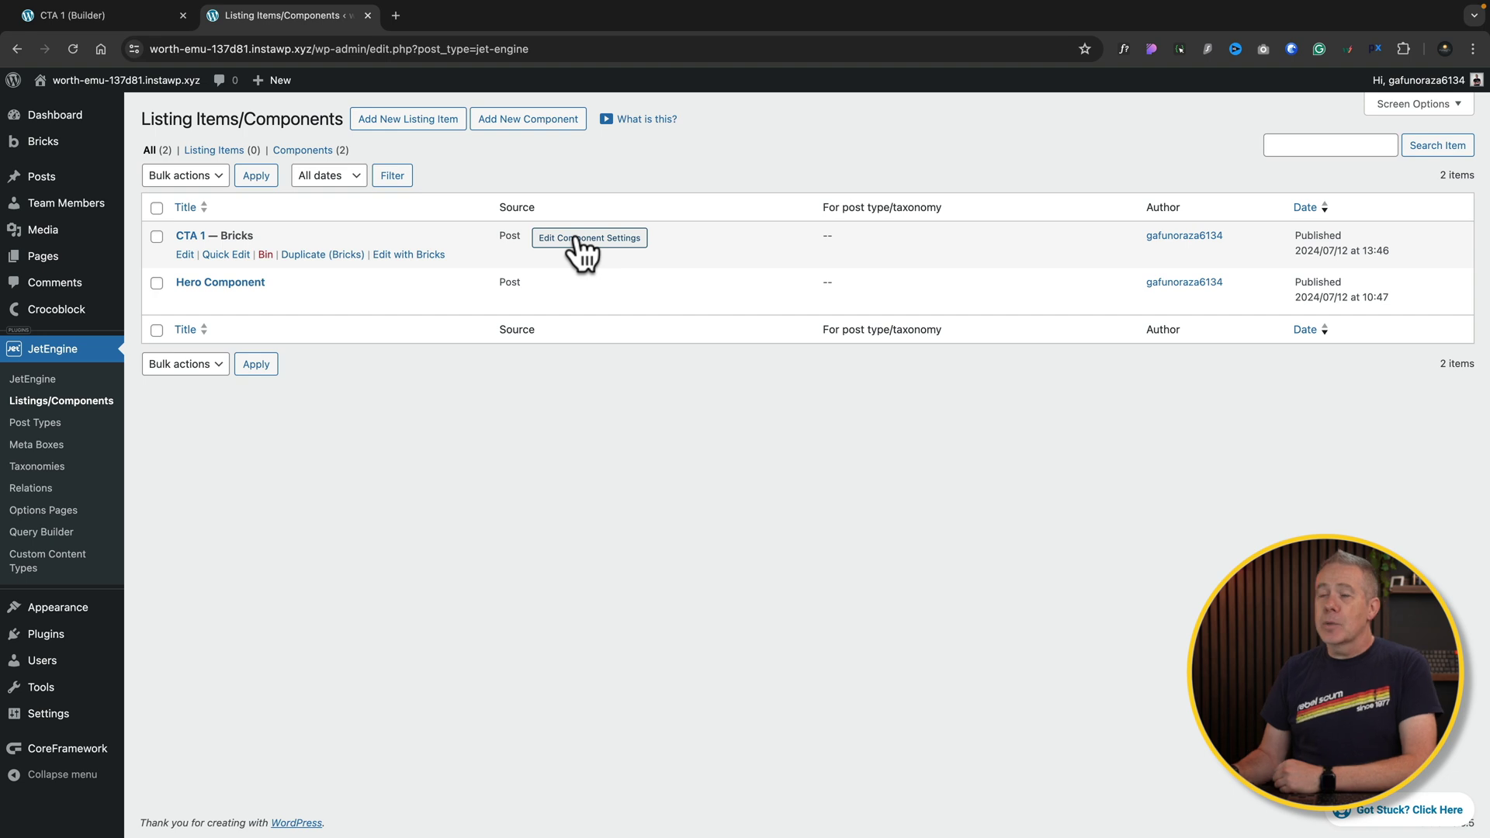
pyautogui.click(584, 238)
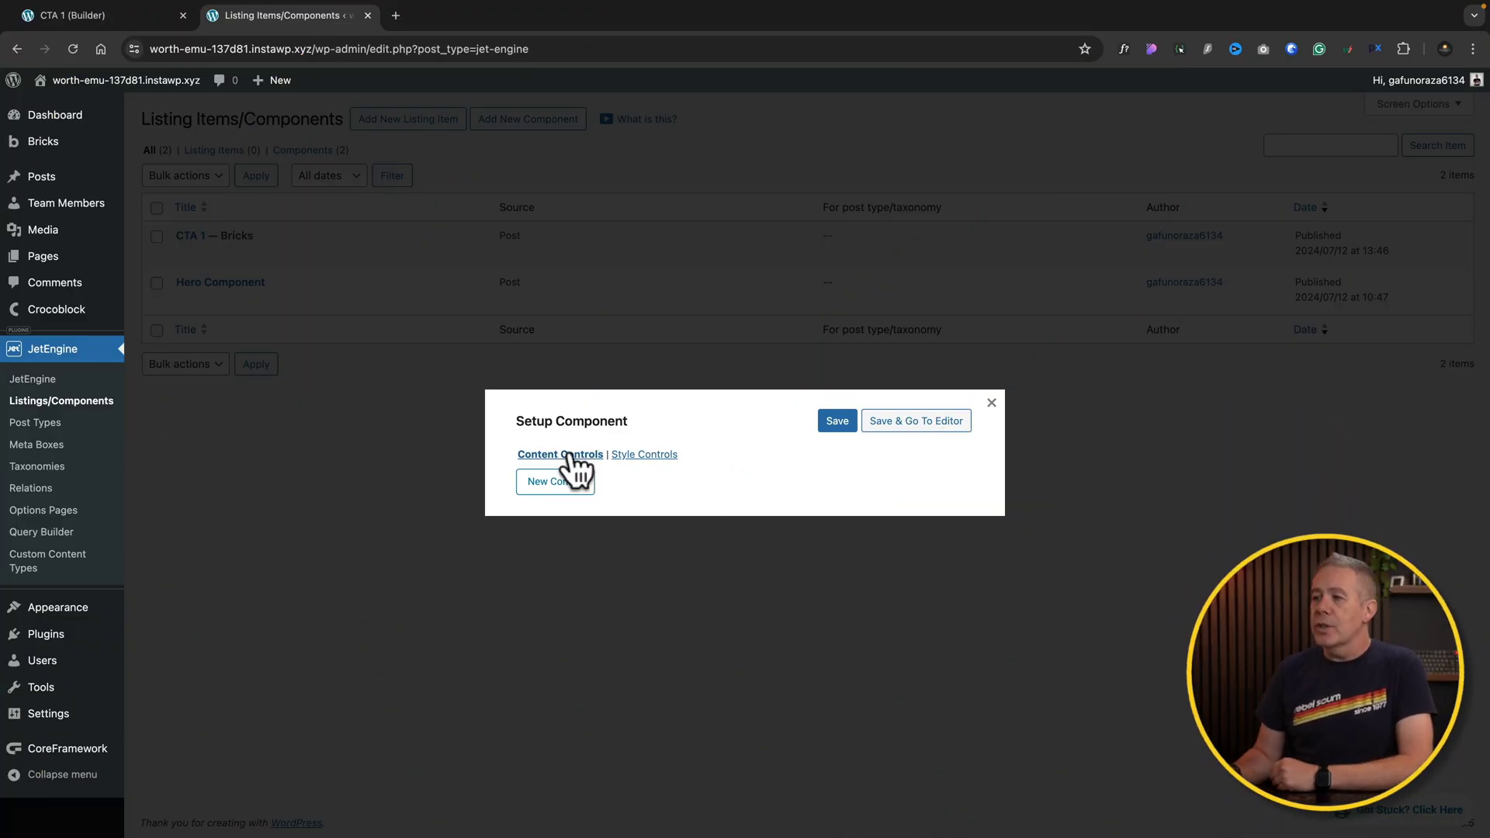
pyautogui.click(571, 457)
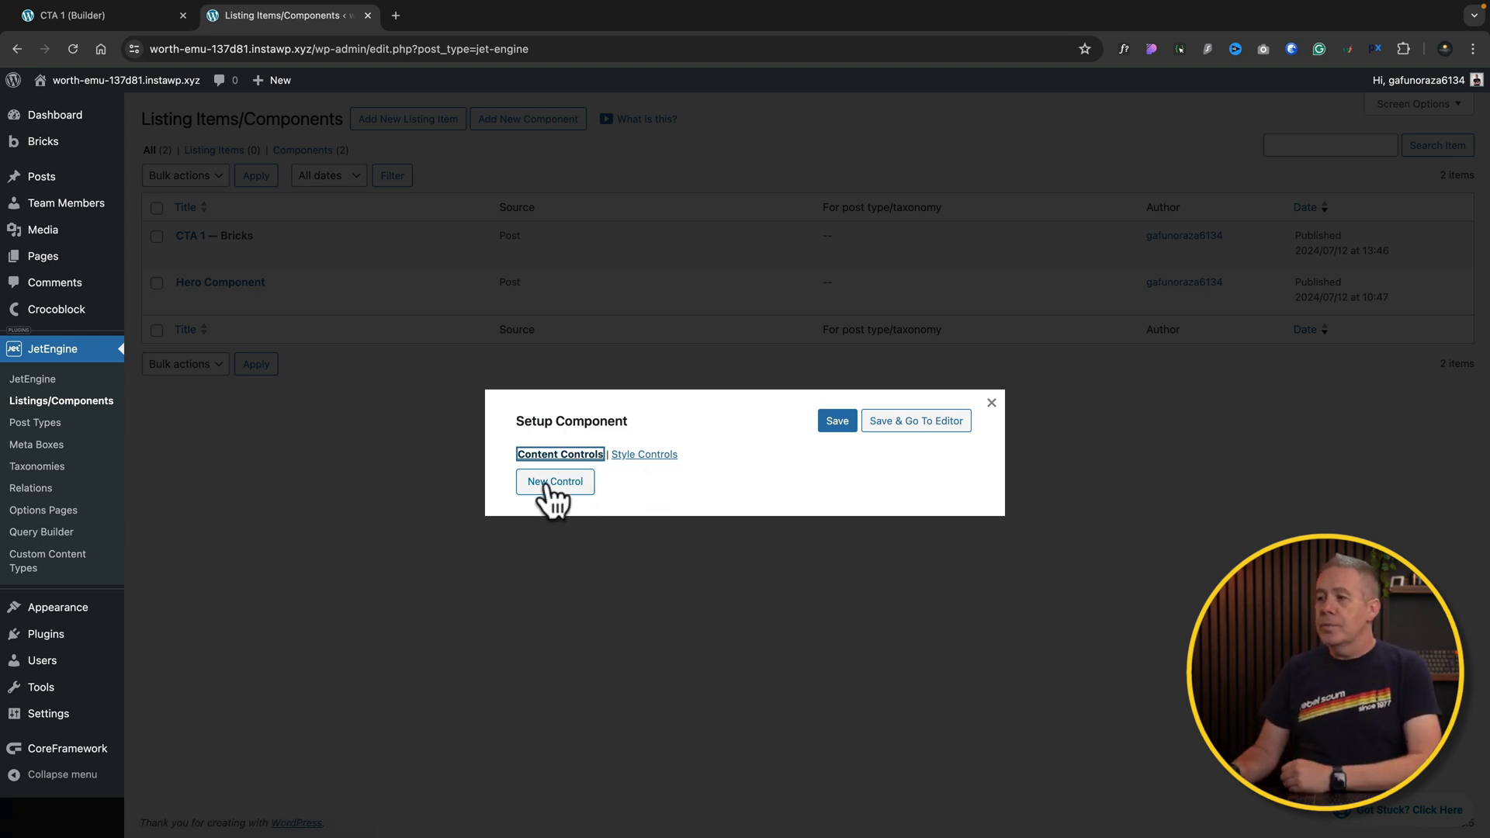
# Step: Add a new empty Text content control to the CTA 1 settings
pyautogui.click(548, 482)
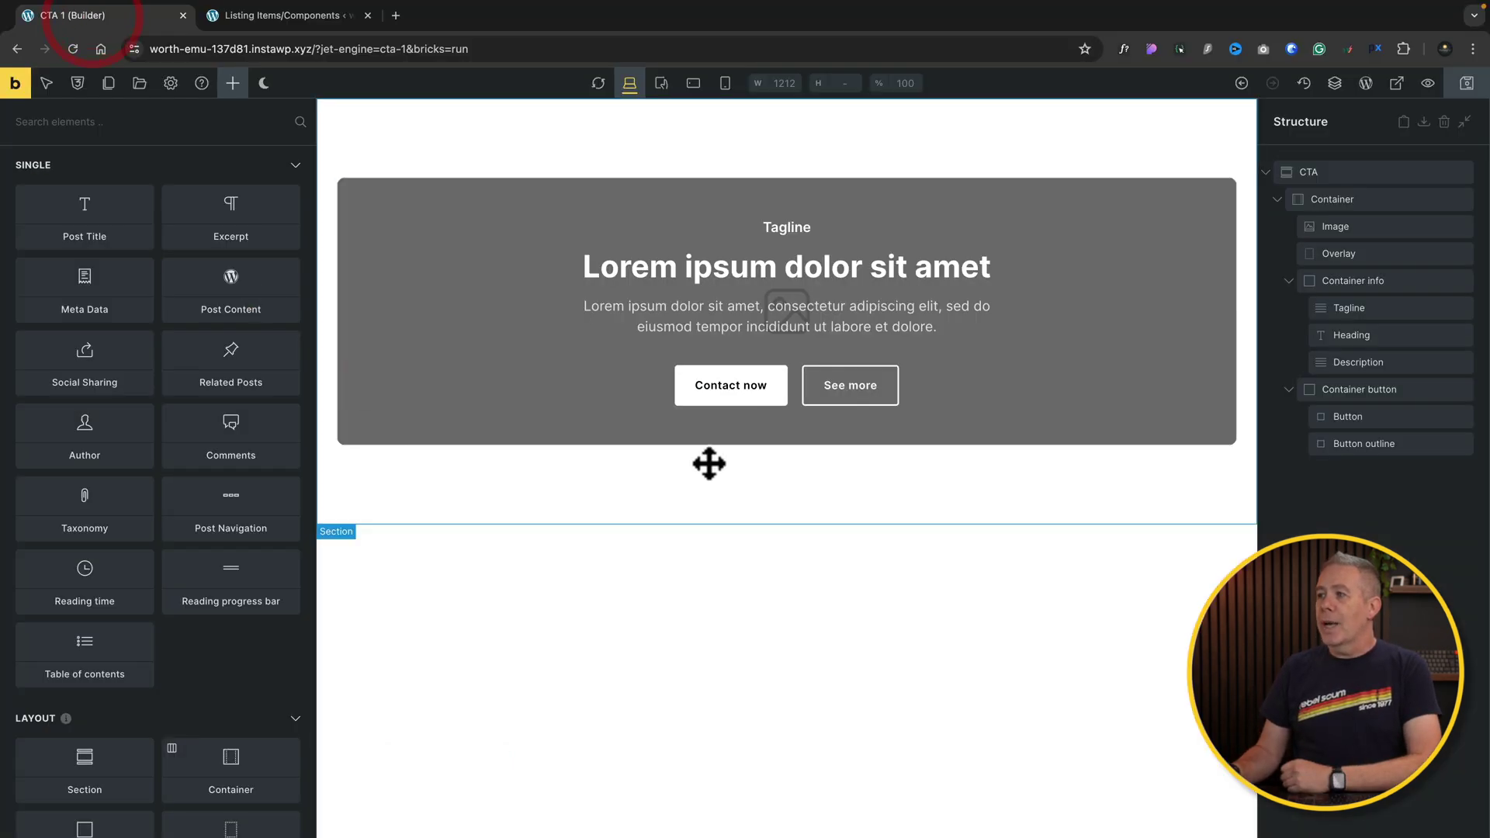
pyautogui.click(816, 275)
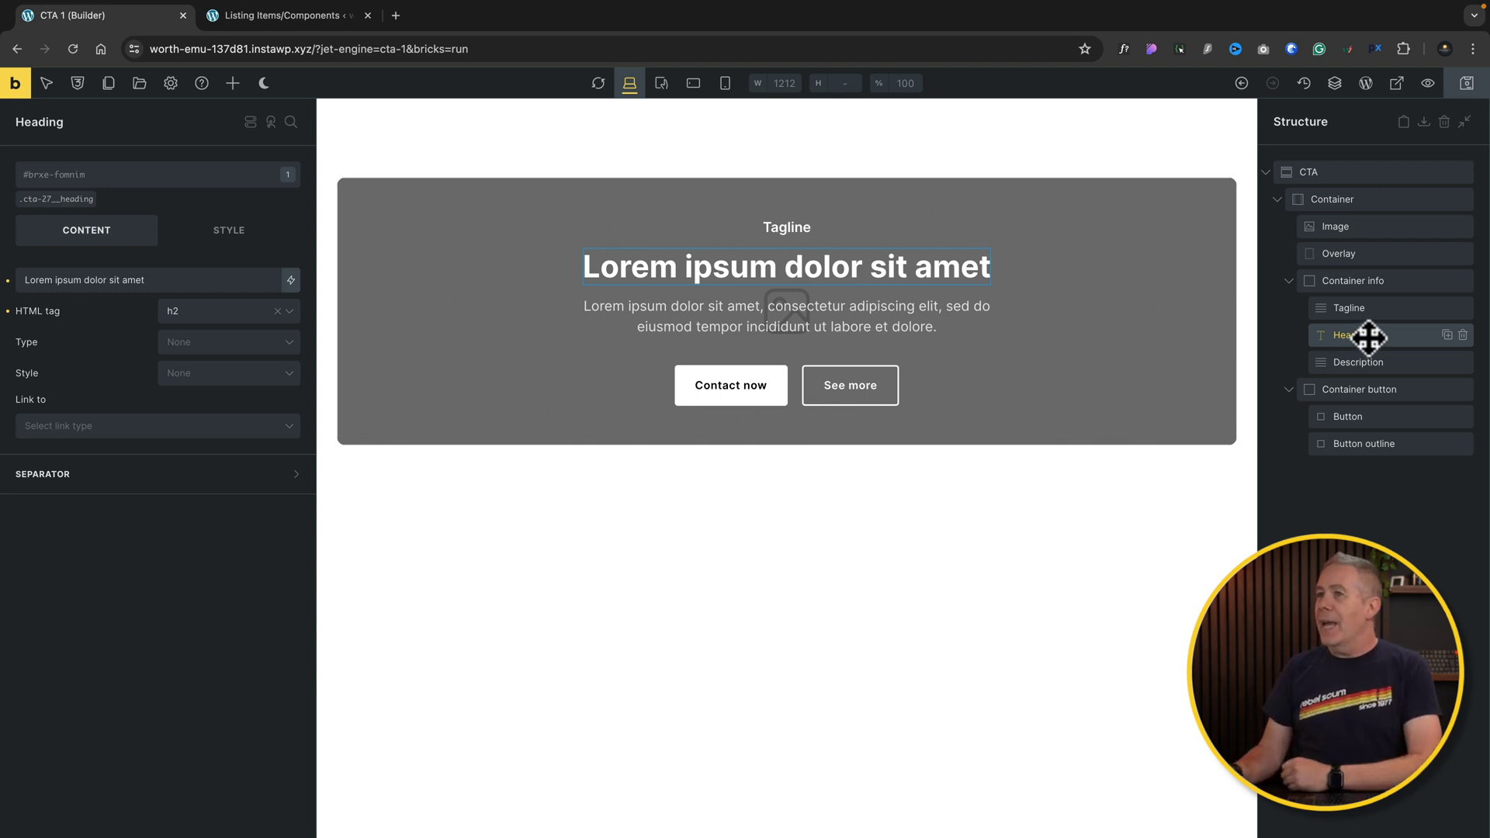
pyautogui.click(300, 16)
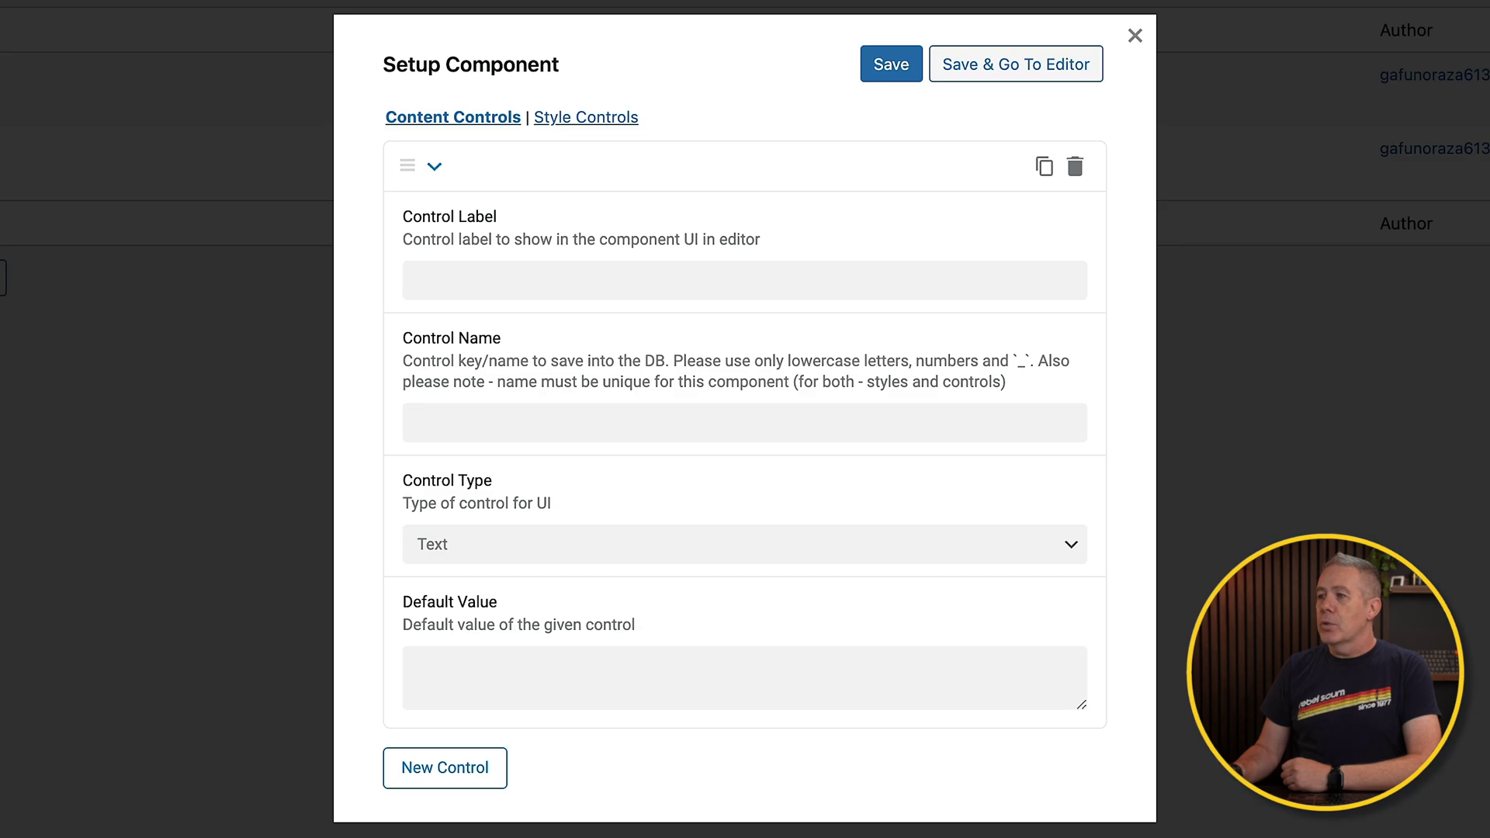
# Step: Label the new control 'Heading', name it heading, and keep its type Text
pyautogui.click(526, 268)
pyautogui.write('Heading')
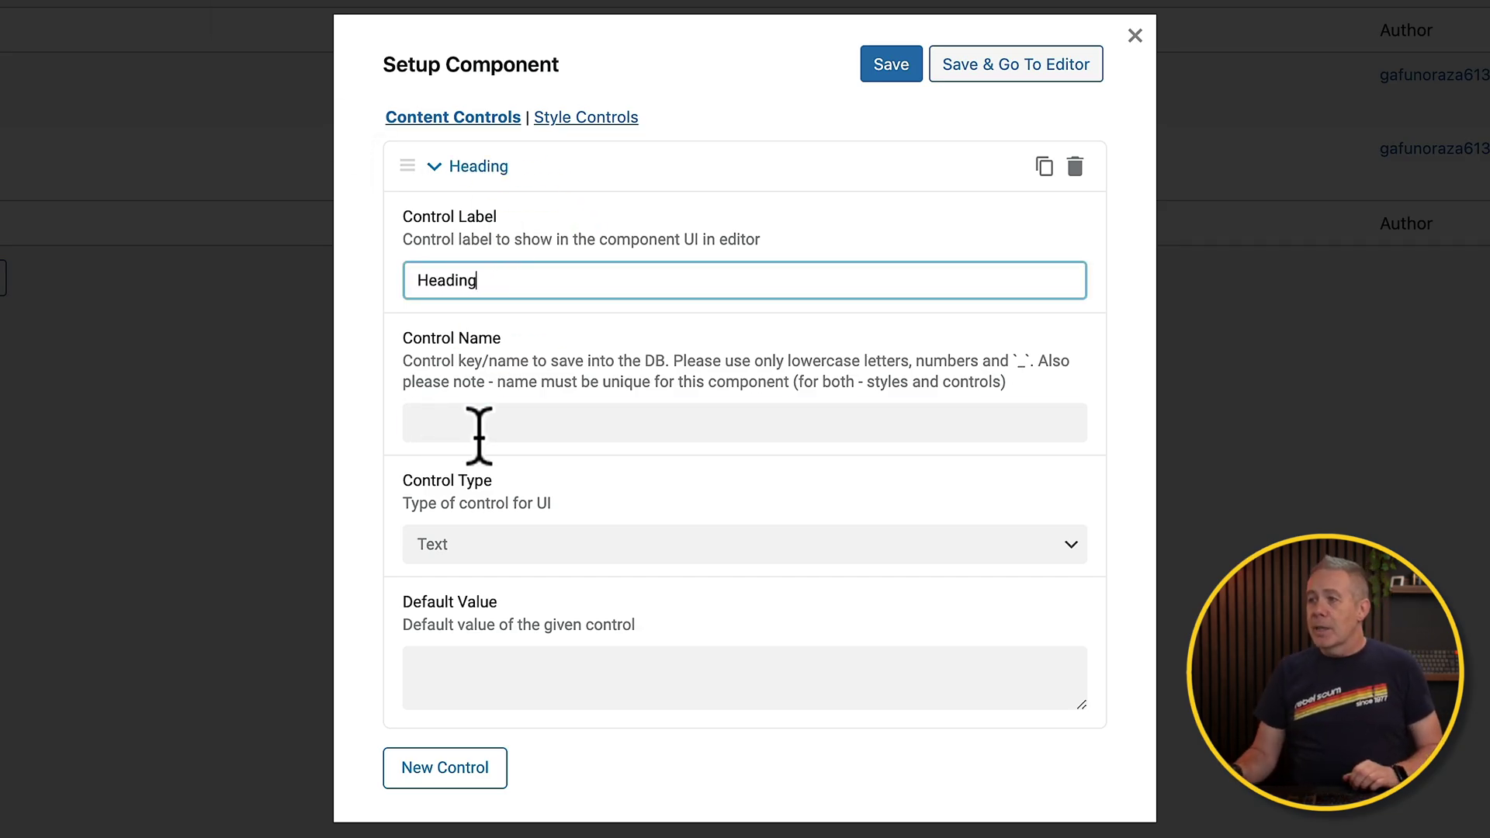
pyautogui.click(481, 425)
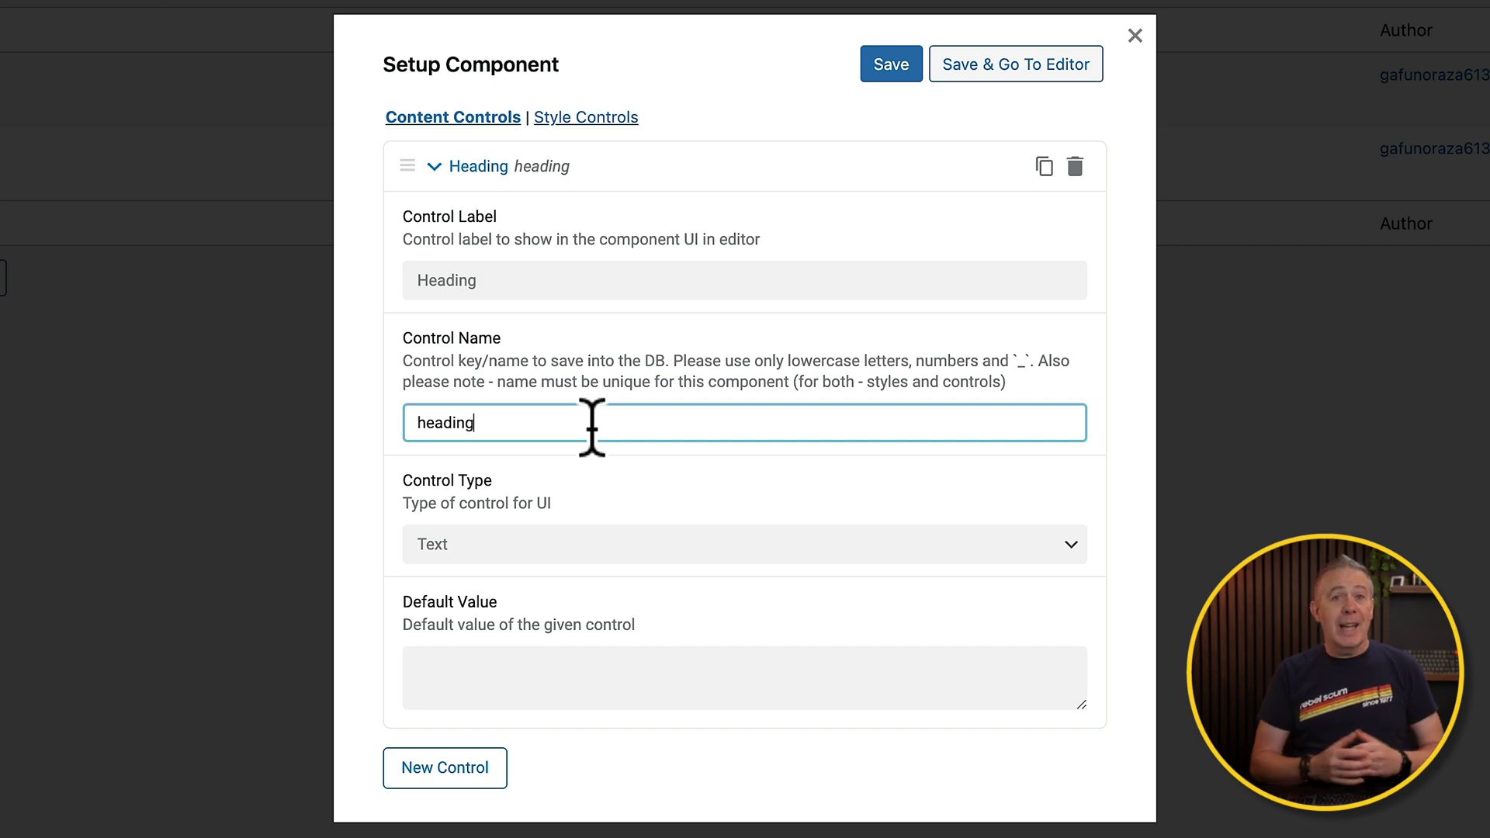
pyautogui.click(419, 423)
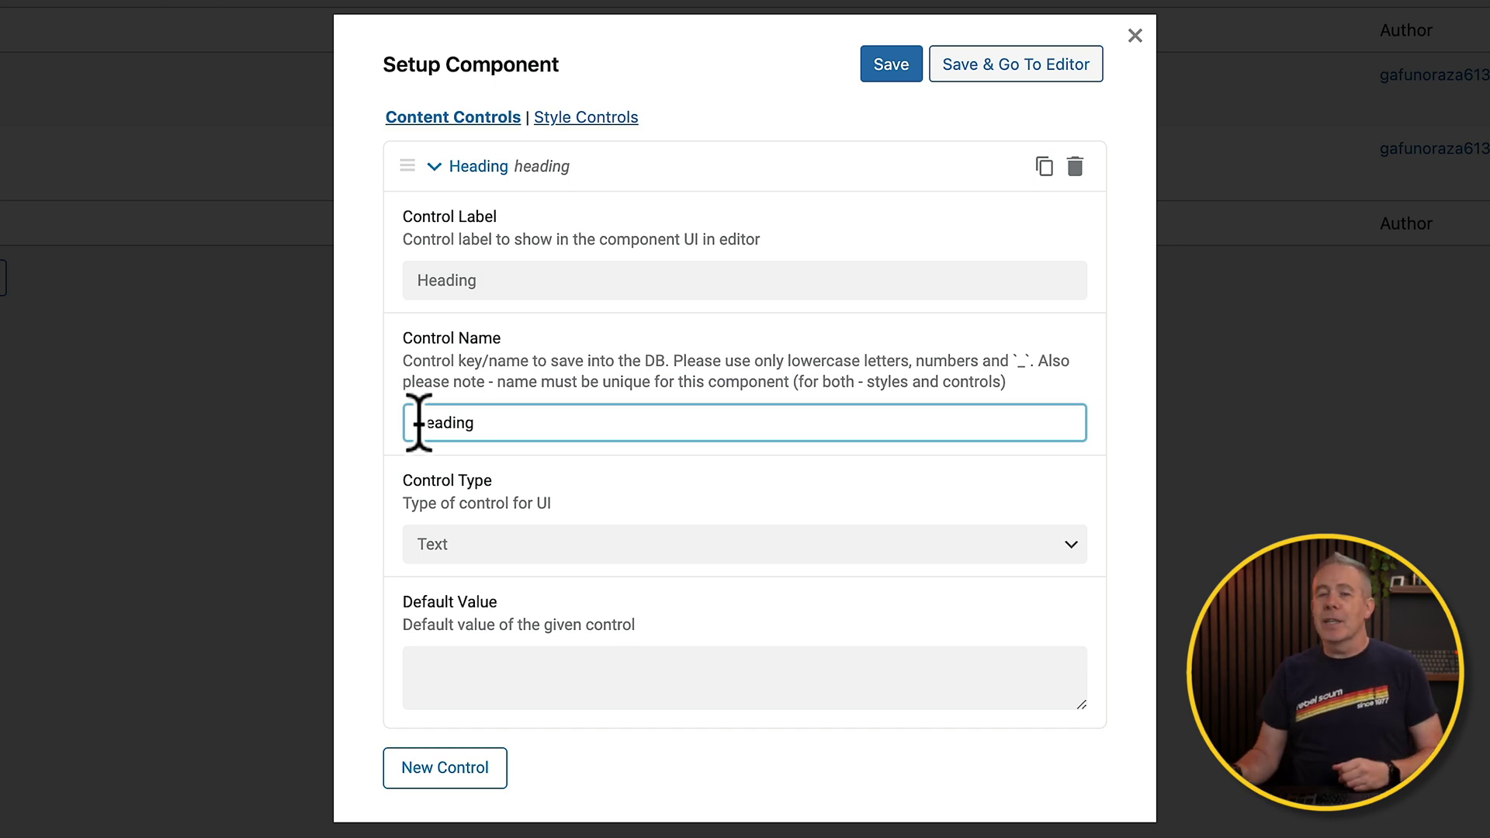
pyautogui.click(543, 547)
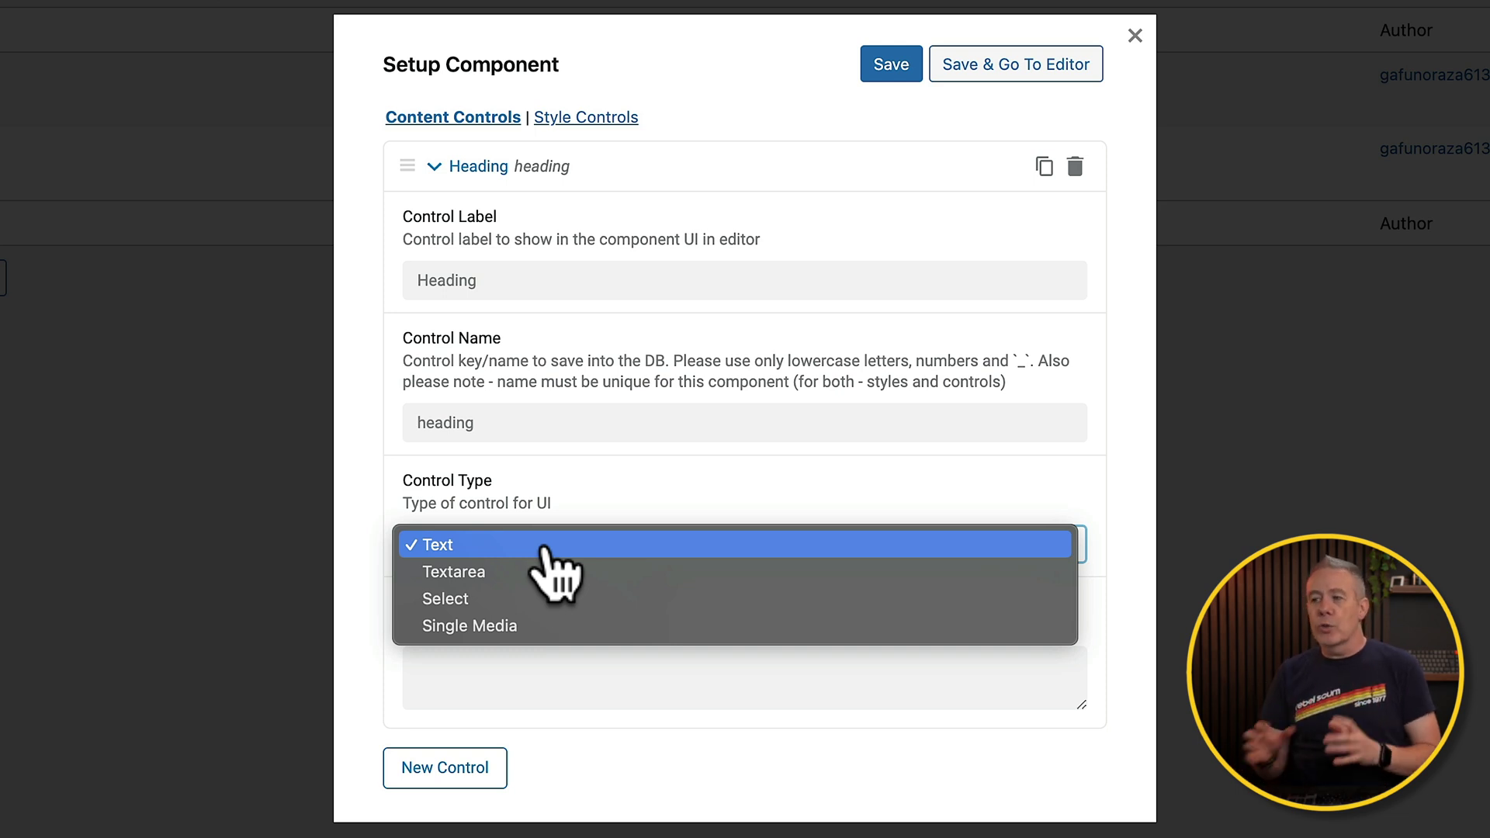
pyautogui.click(536, 544)
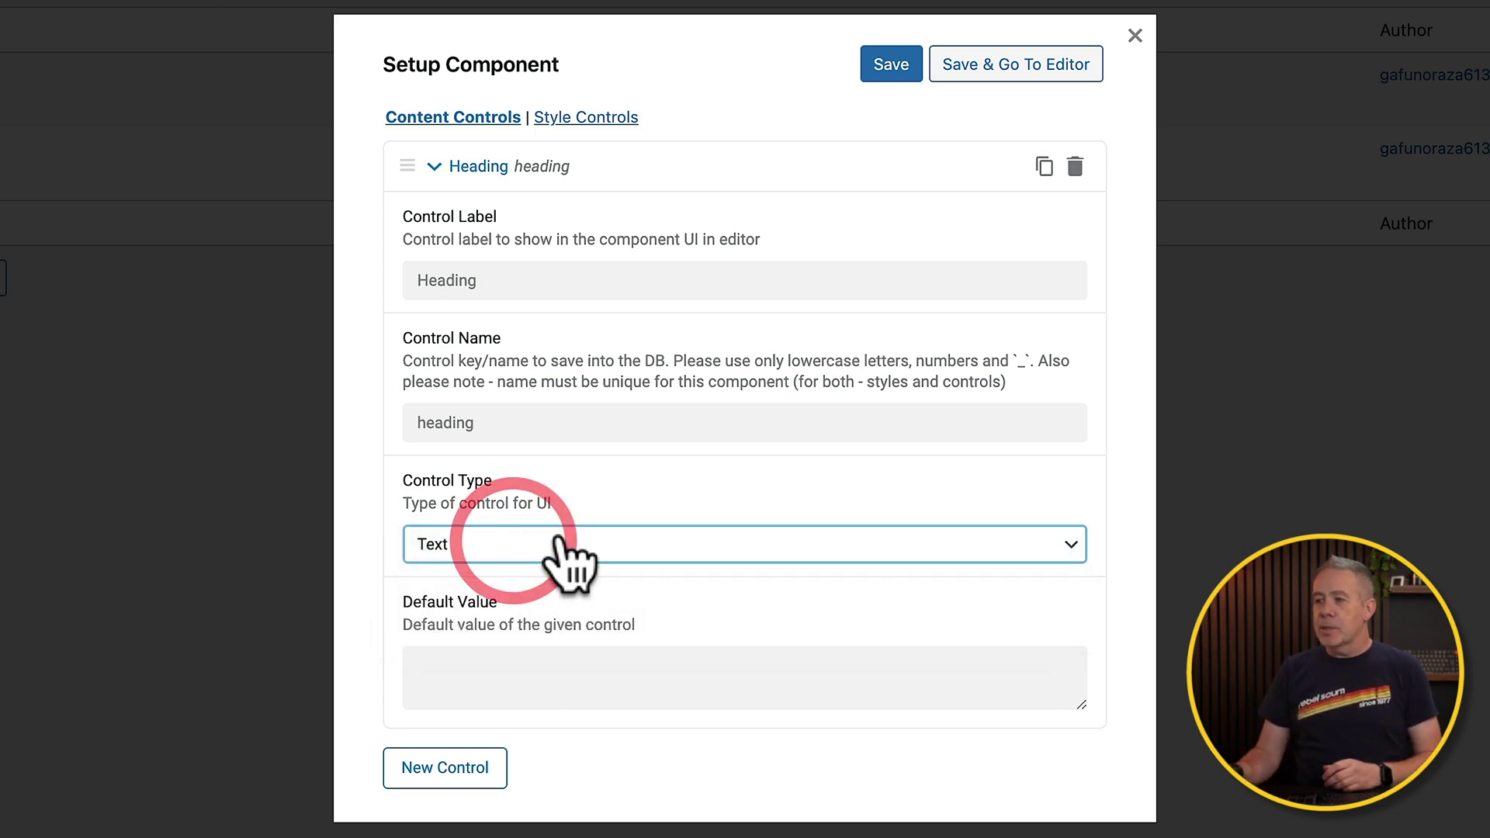
pyautogui.click(543, 670)
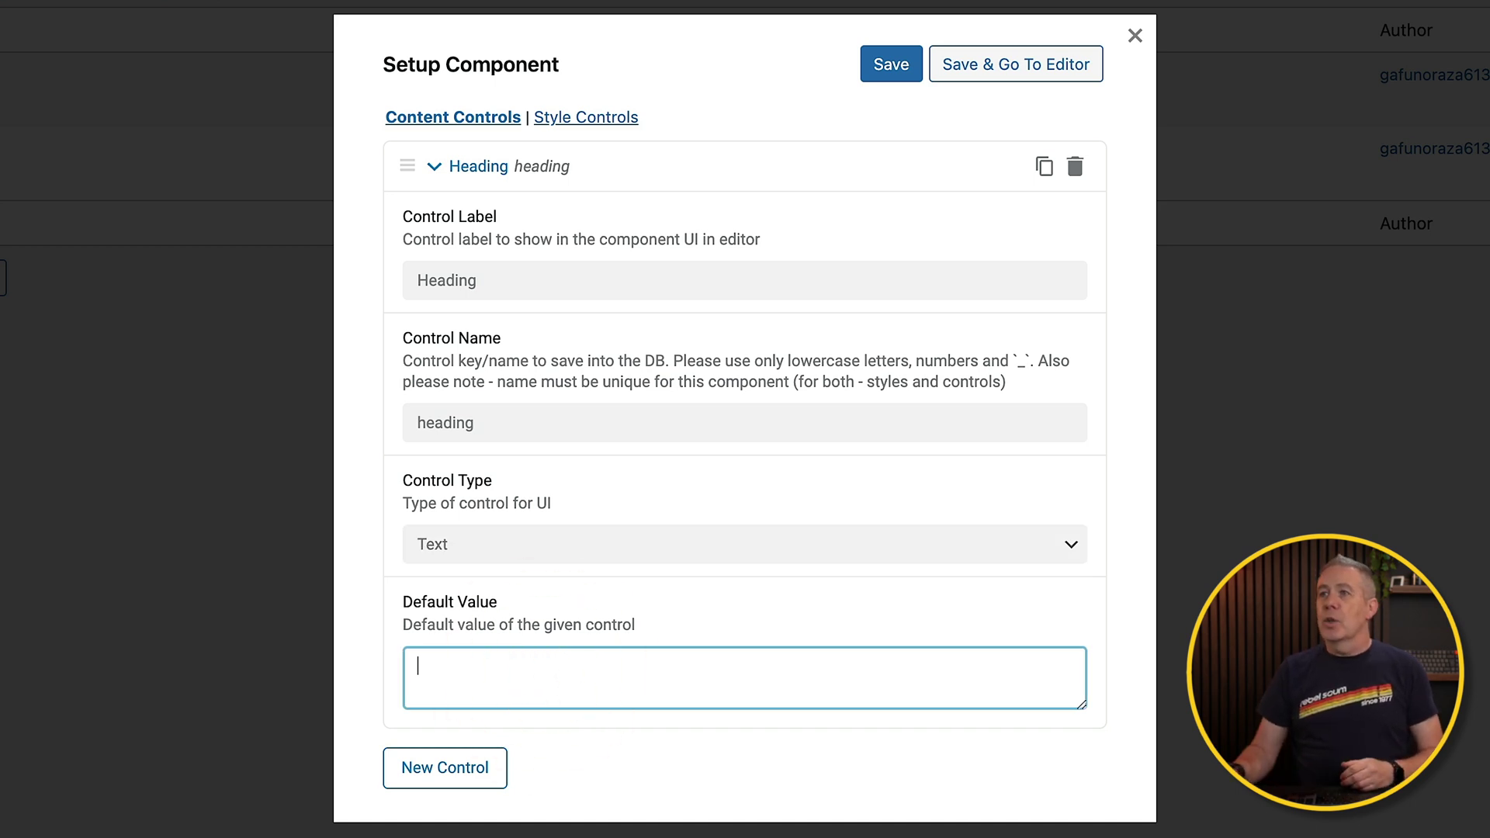
# Step: Paste the builder's heading text as the Heading control's default value and collapse it
pyautogui.click(124, 23)
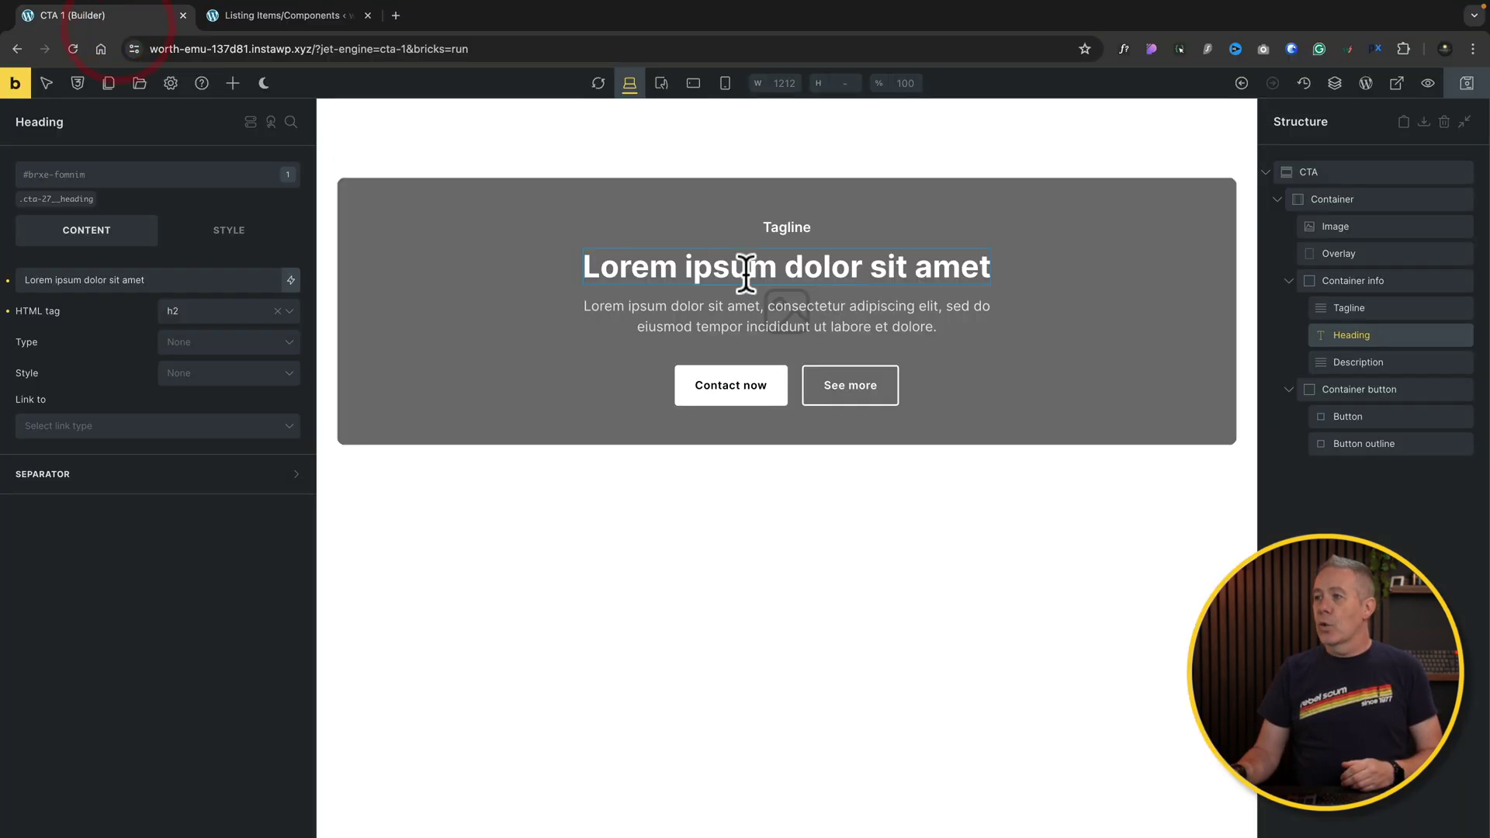
pyautogui.tripleClick(780, 270)
pyautogui.hotkey('ctrl', 'c')
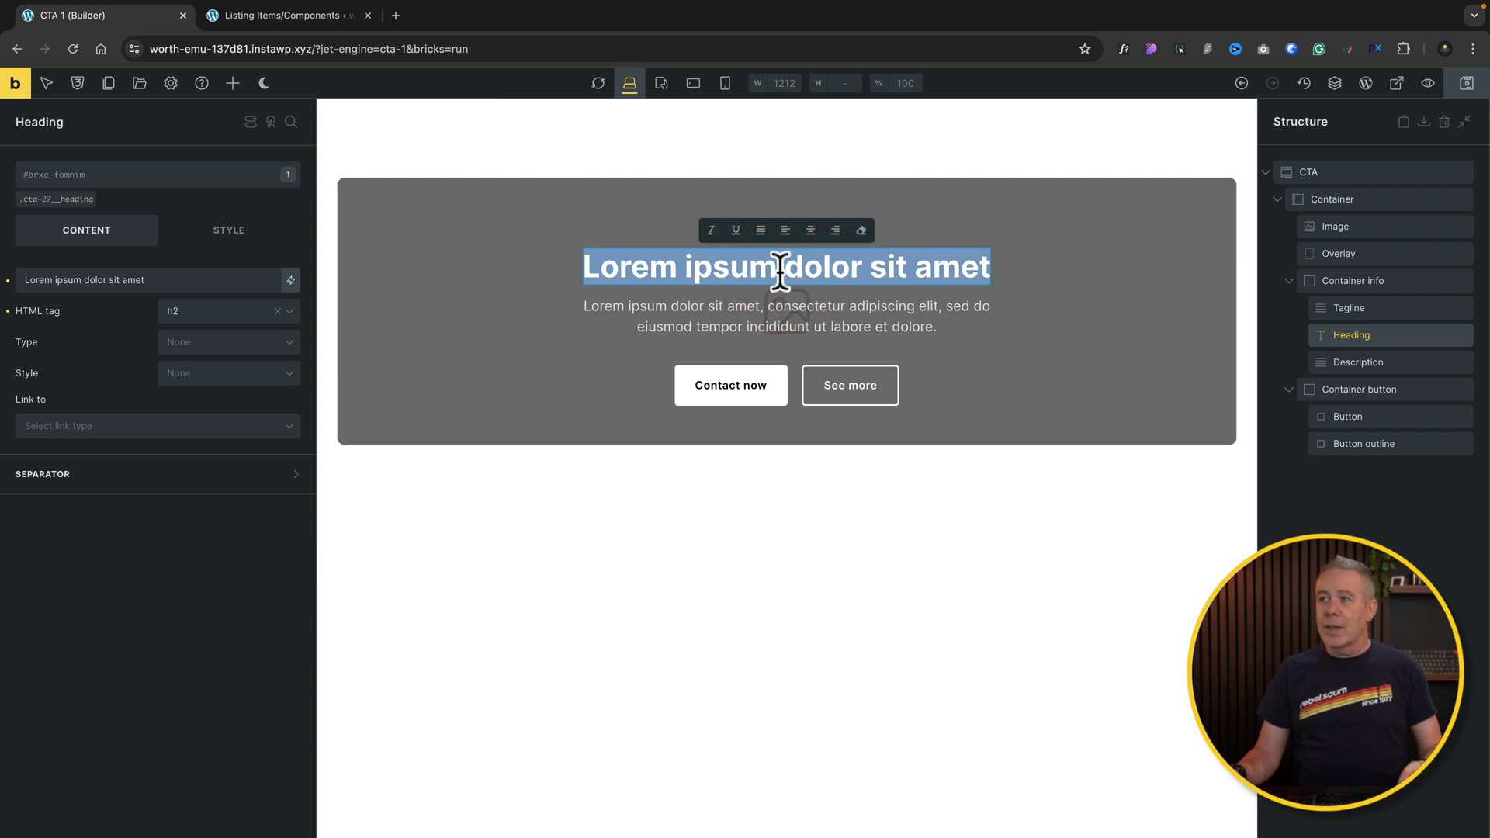
pyautogui.click(299, 15)
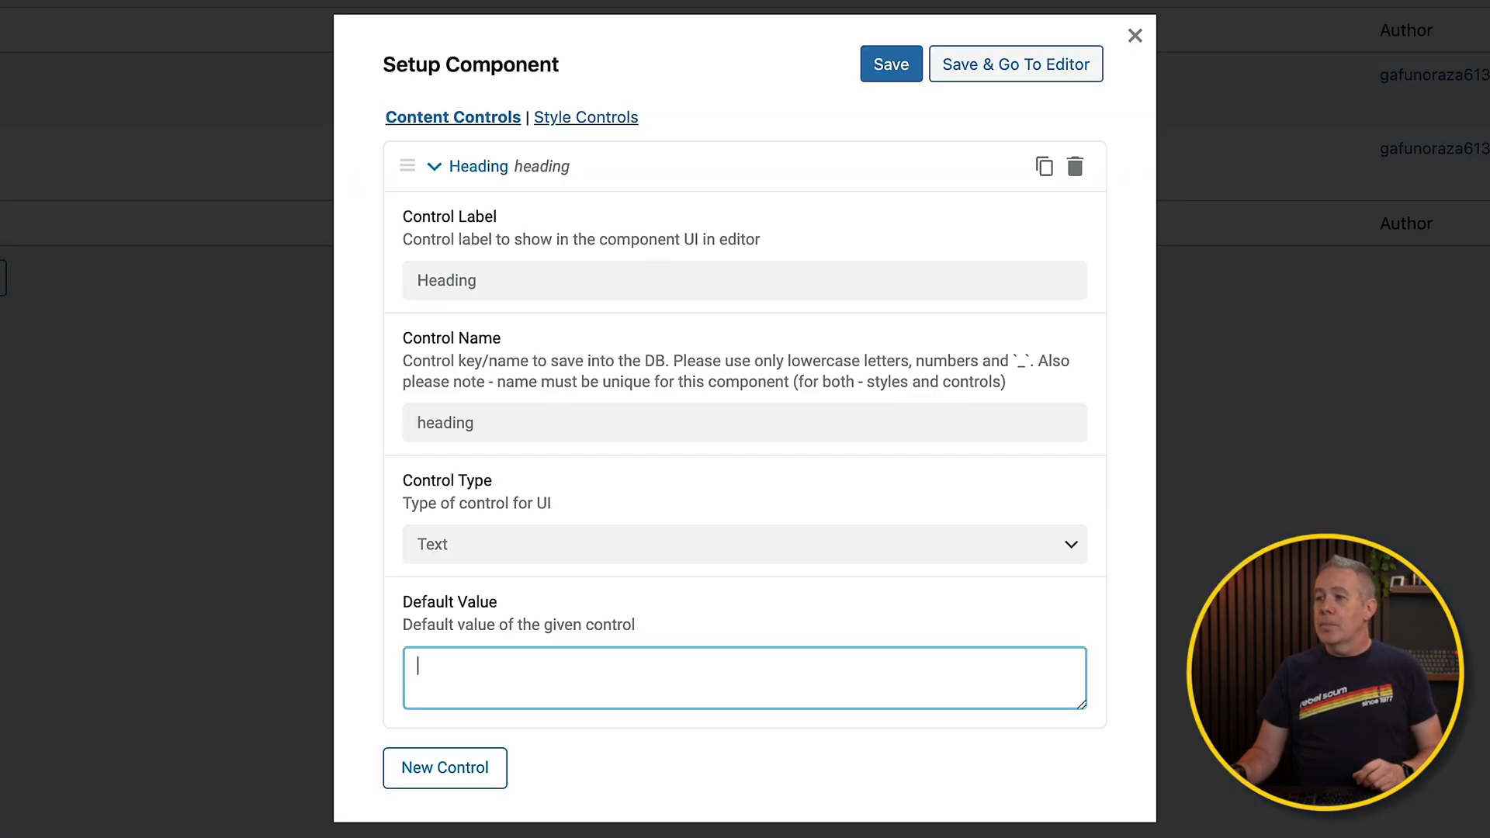
pyautogui.click(472, 673)
pyautogui.hotkey('ctrl', 'v')
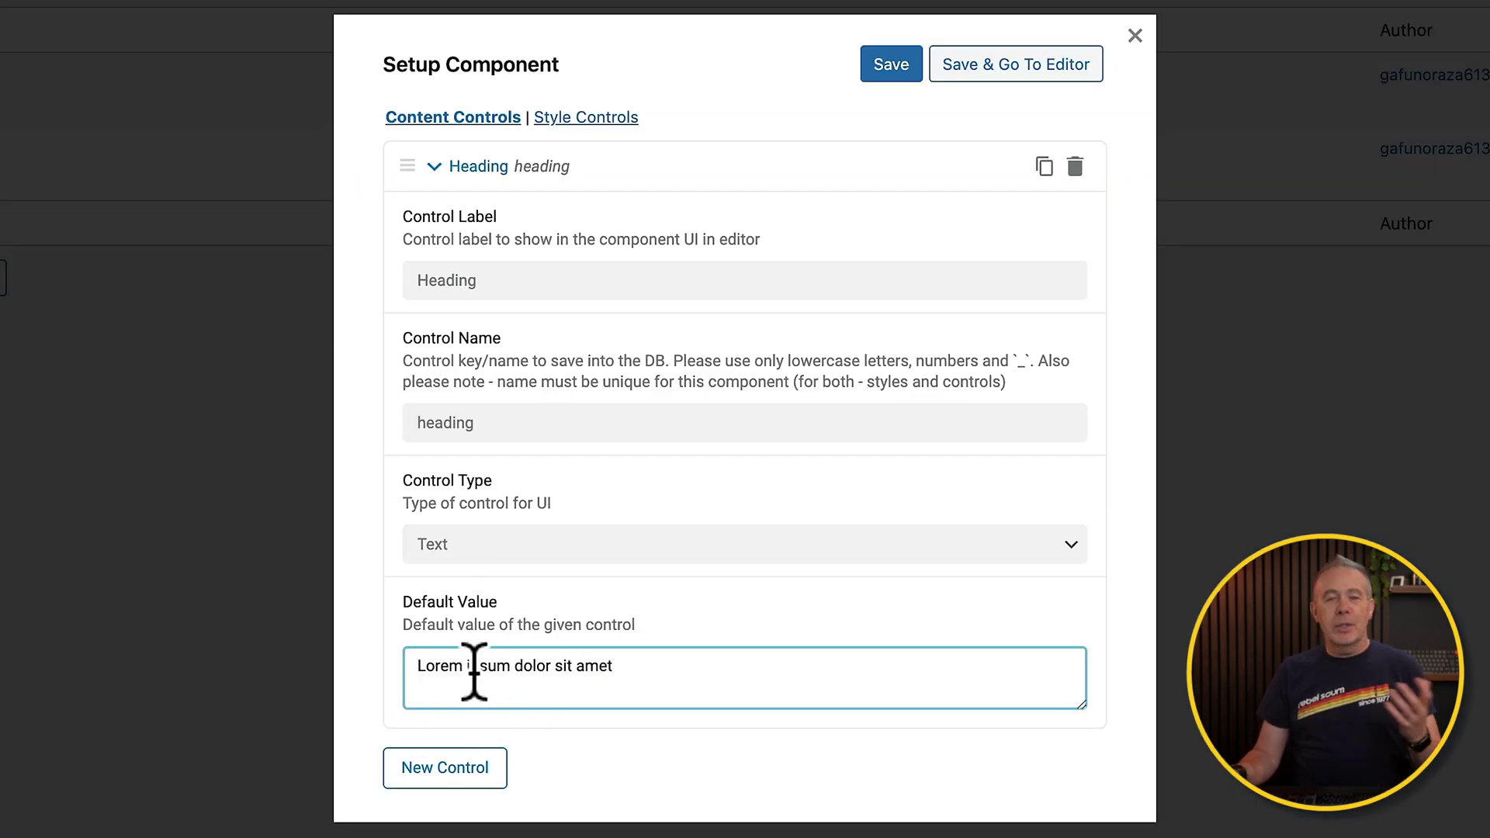
pyautogui.click(426, 166)
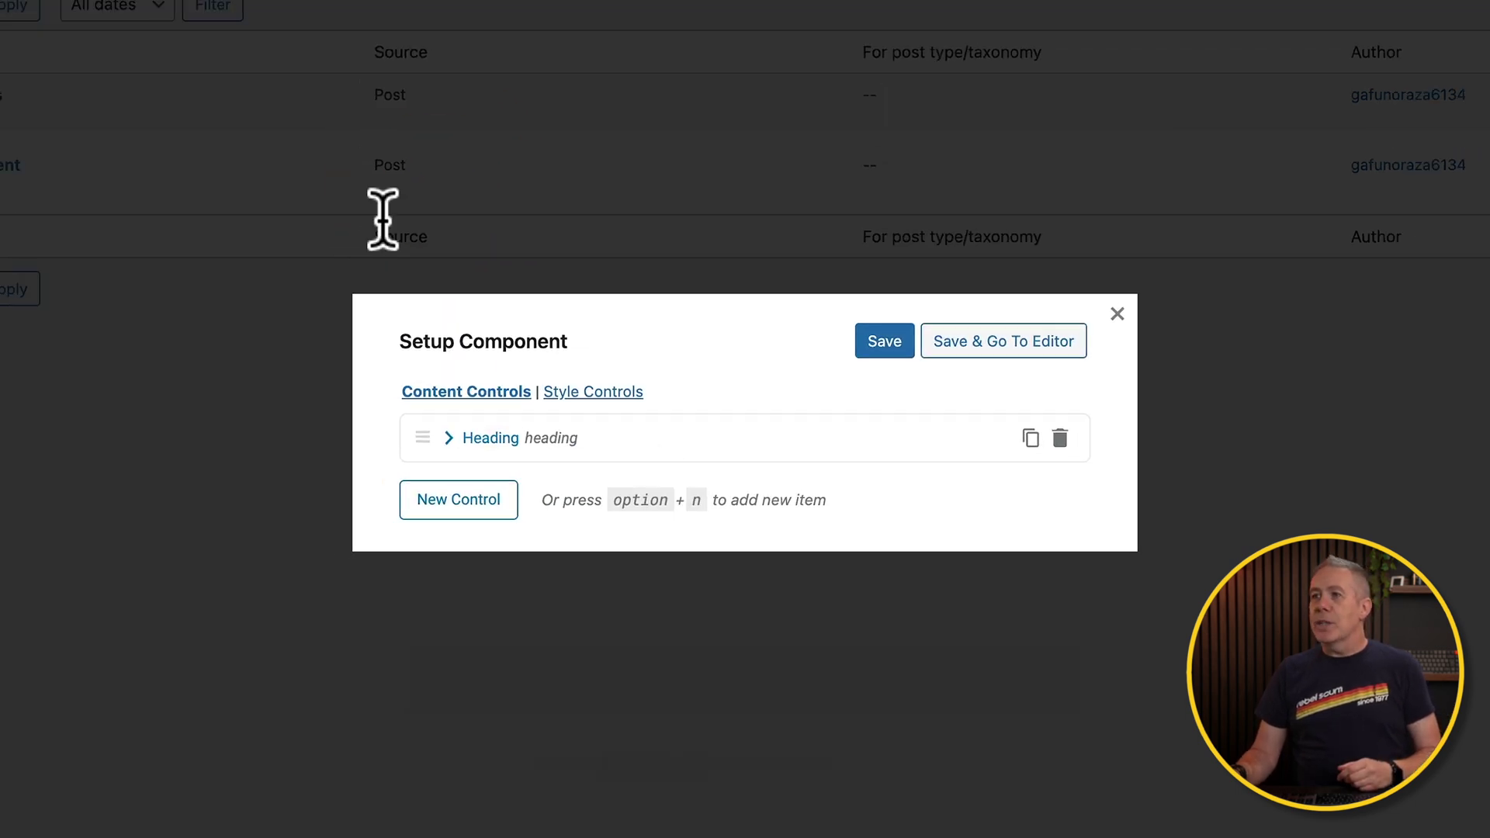
pyautogui.click(100, 24)
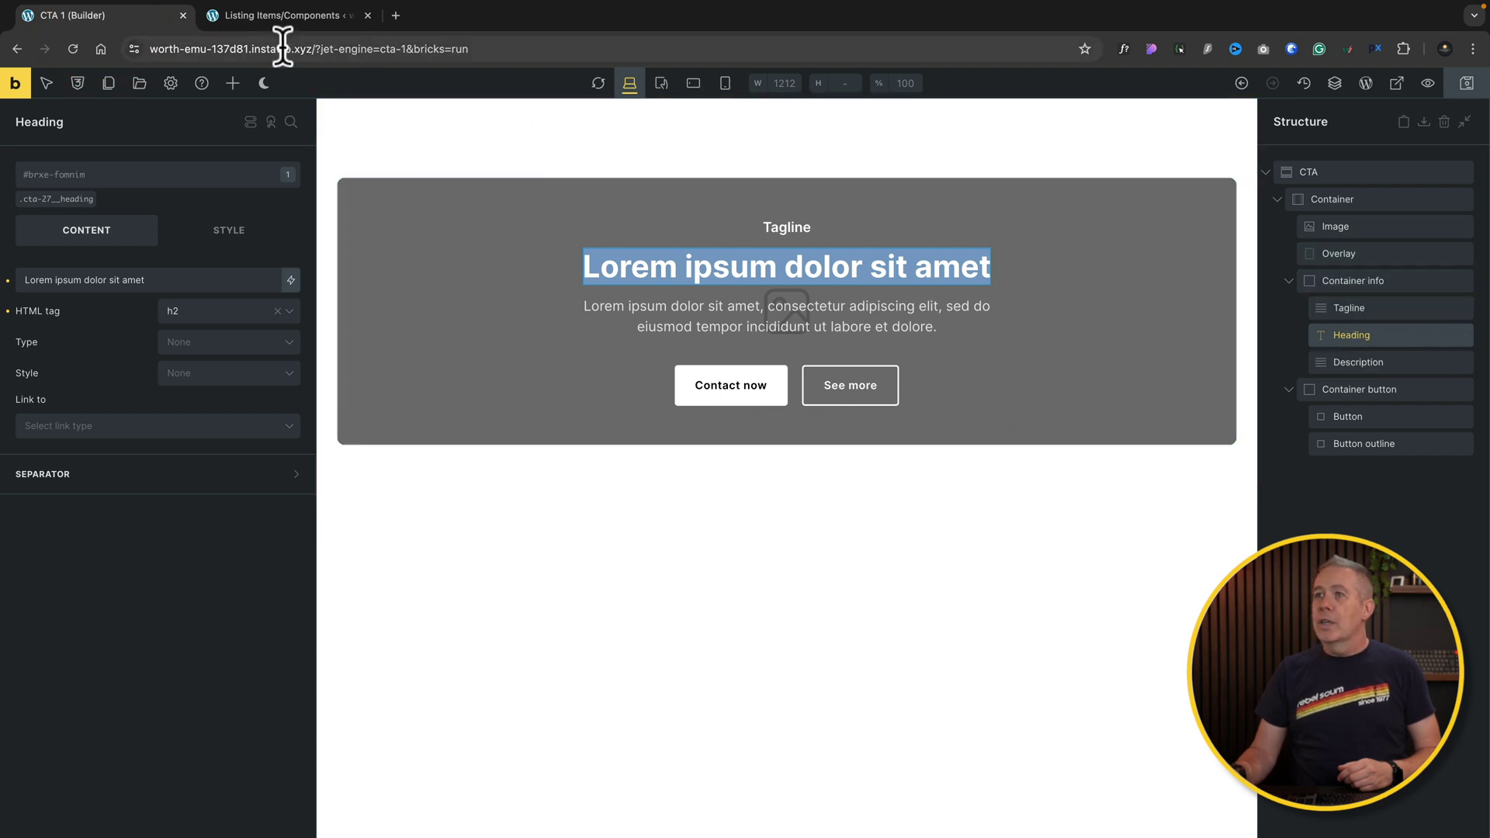
pyautogui.click(276, 19)
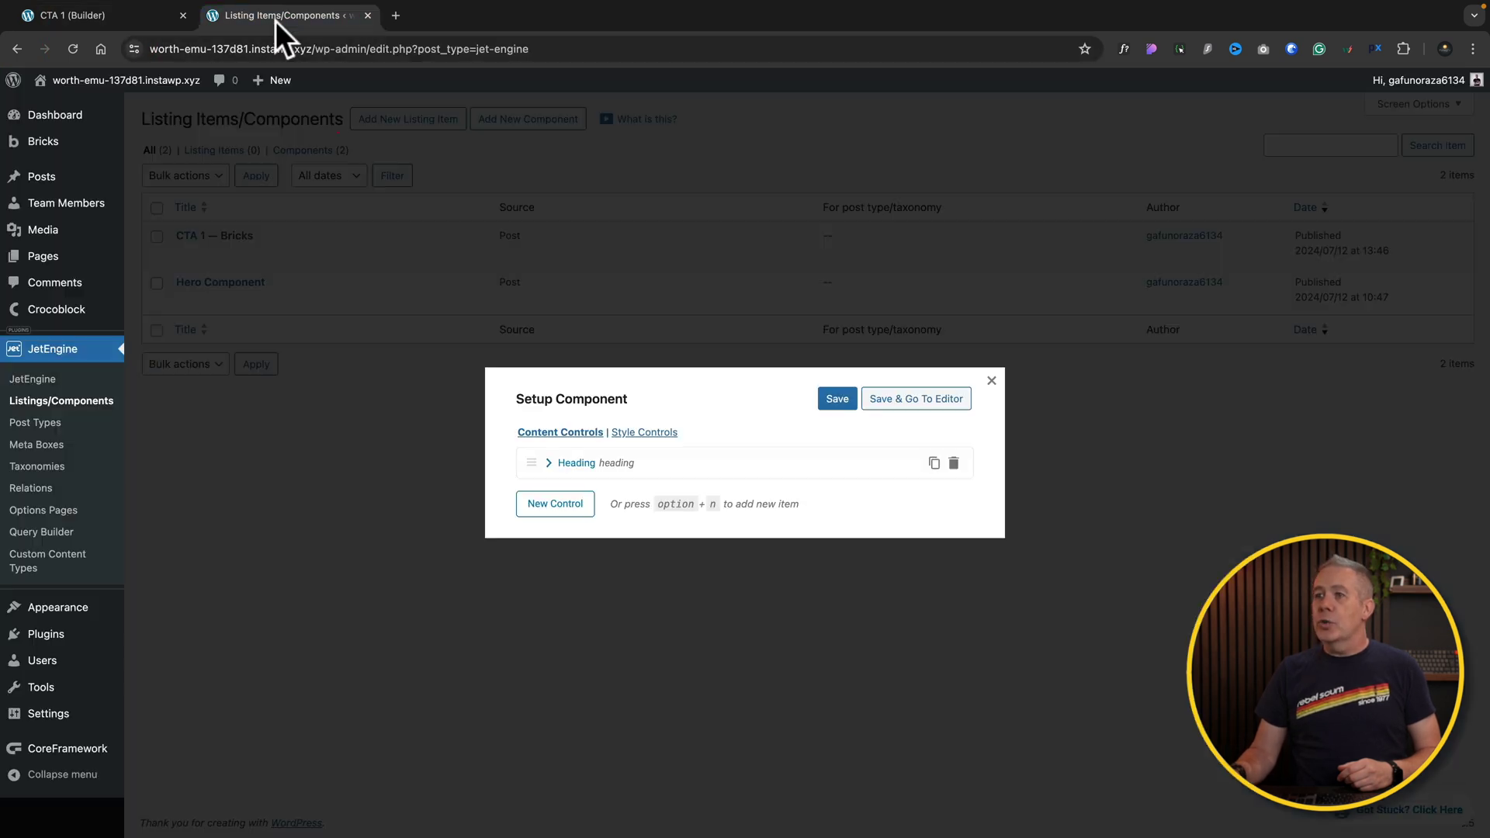
# Step: Add a Tagline text control, entering 'Ta' as its default value
pyautogui.click(547, 504)
pyautogui.click(565, 387)
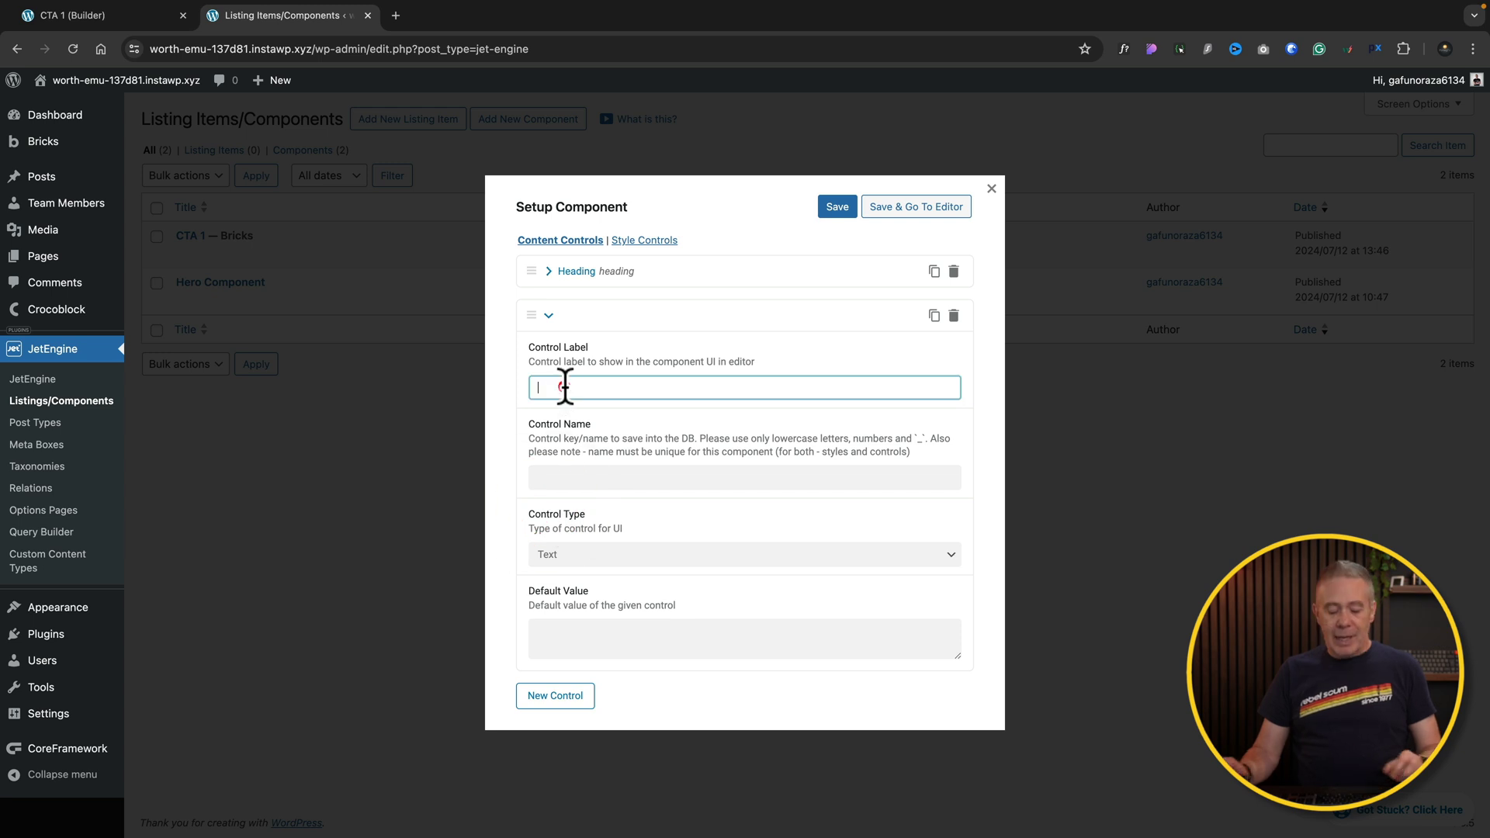
pyautogui.write('Tagline')
pyautogui.click(556, 478)
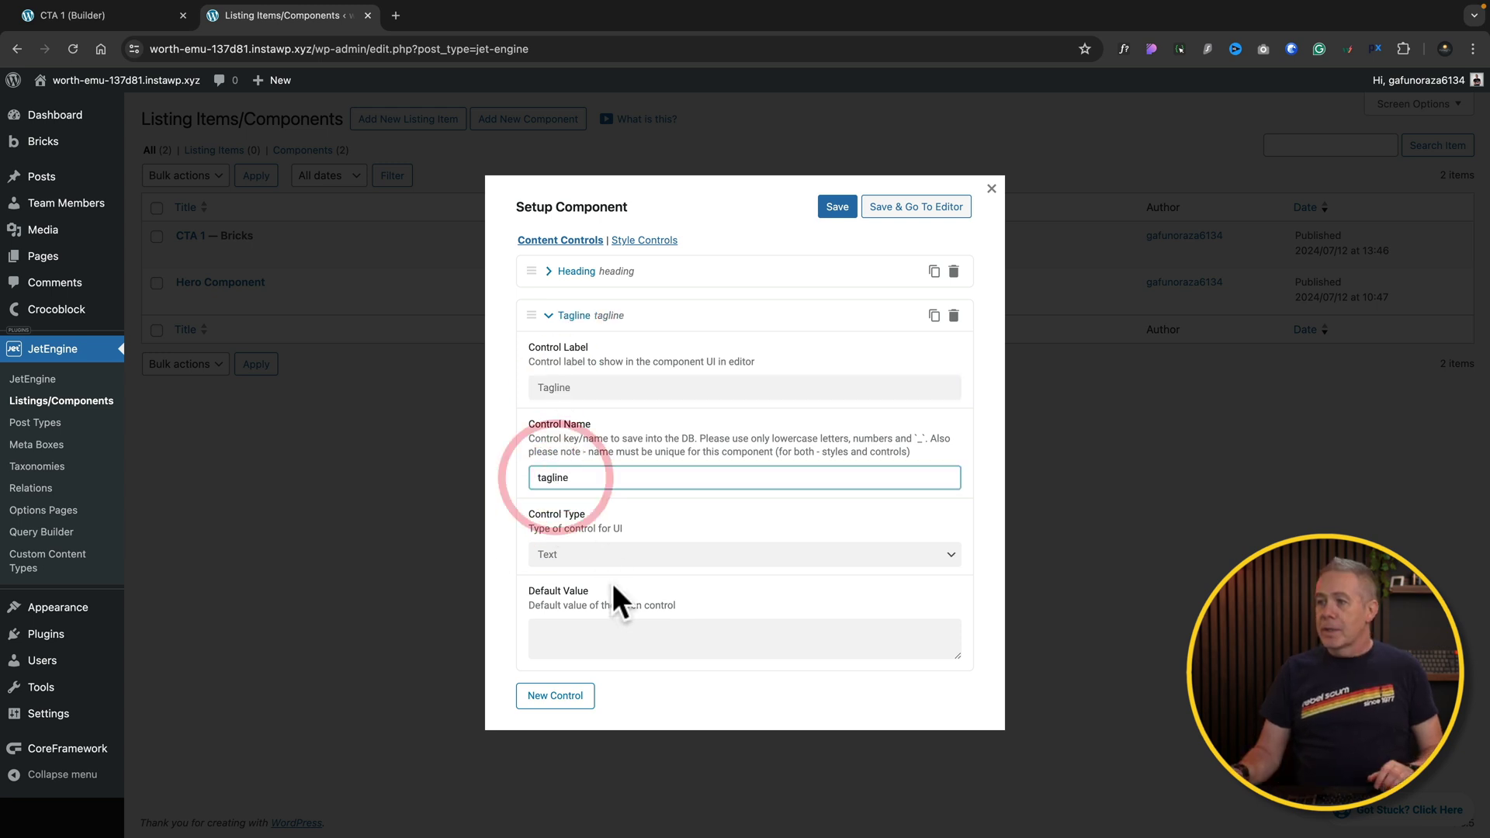
pyautogui.click(603, 624)
pyautogui.write('Ta')
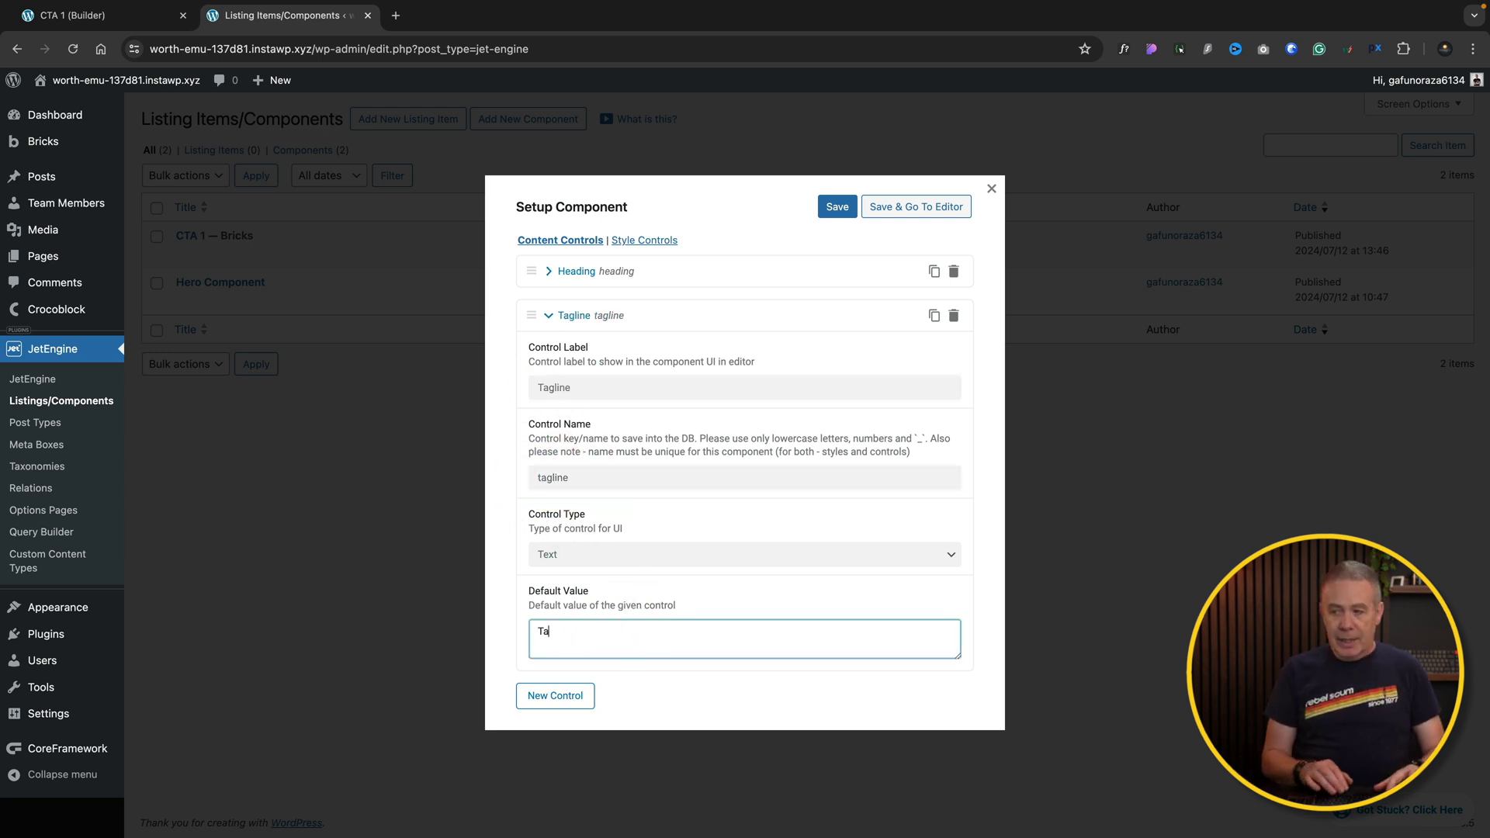
# Step: Add a Description textarea control defaulting to the CTA's Lorem ipsum description text
pyautogui.click(555, 696)
pyautogui.click(582, 412)
pyautogui.write('D')
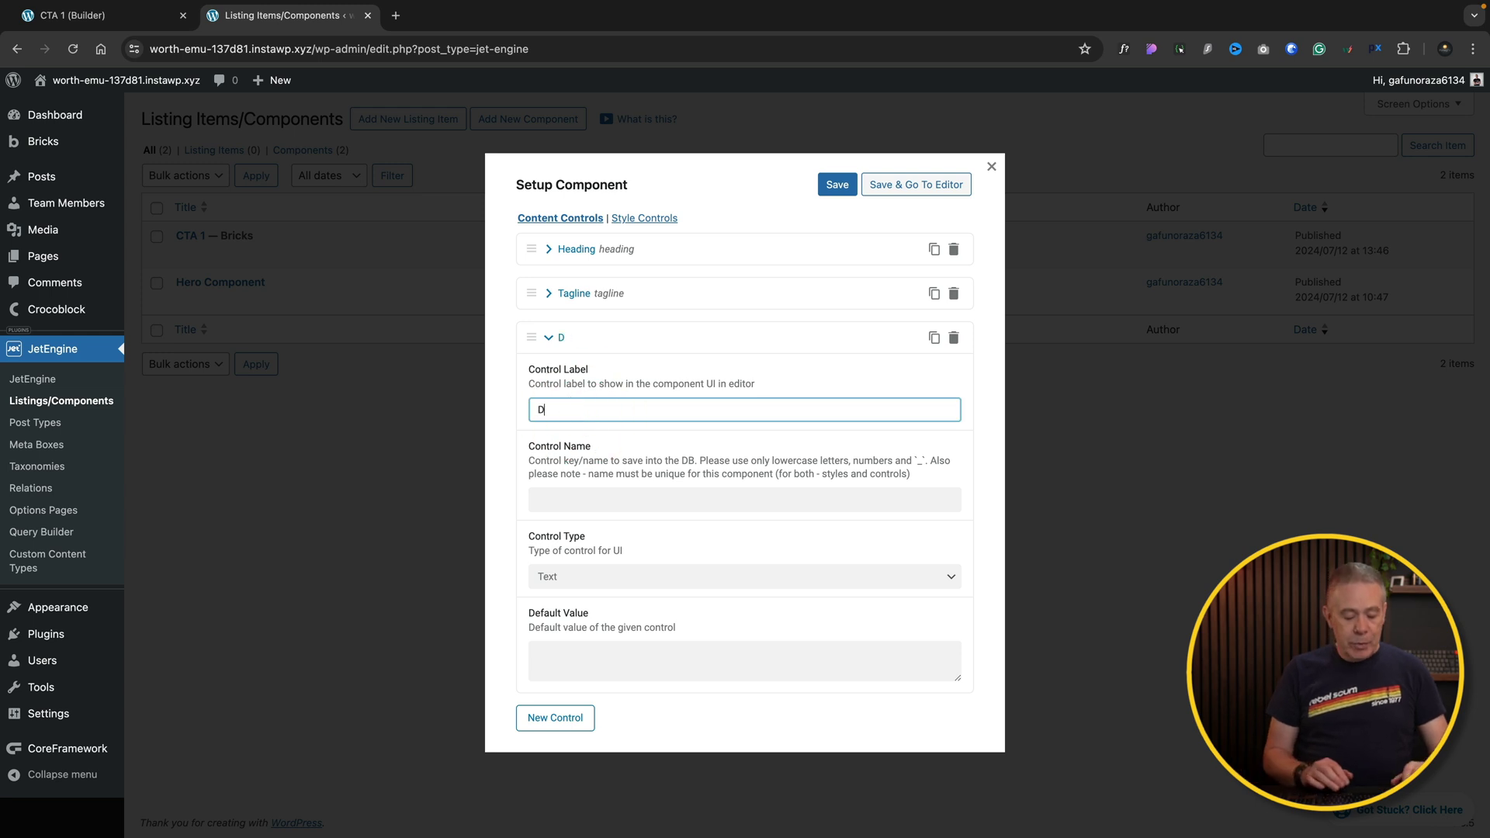
pyautogui.write('escription')
pyautogui.click(575, 579)
pyautogui.click(575, 593)
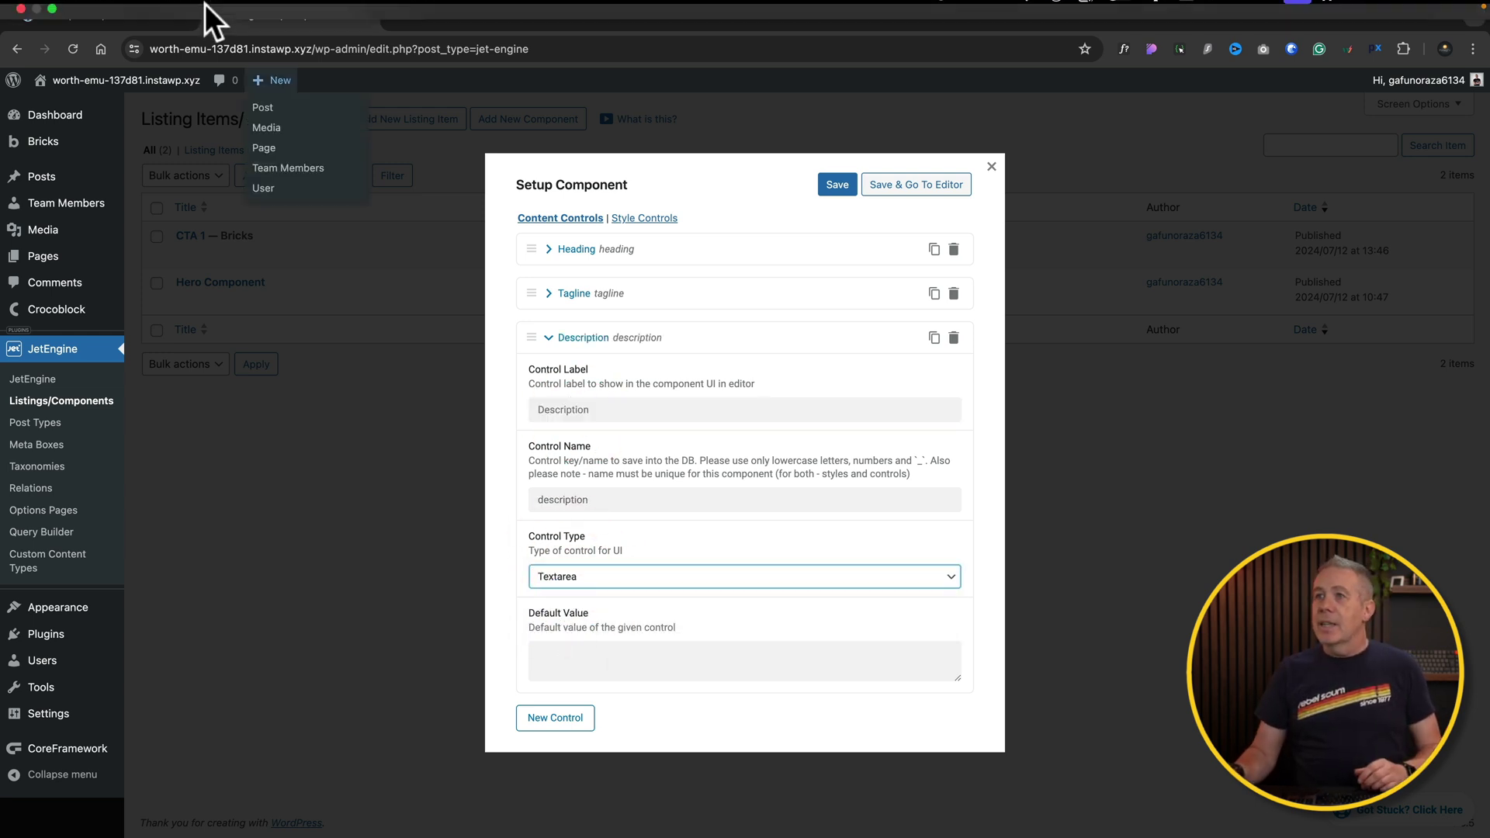
pyautogui.click(109, 15)
pyautogui.click(810, 326)
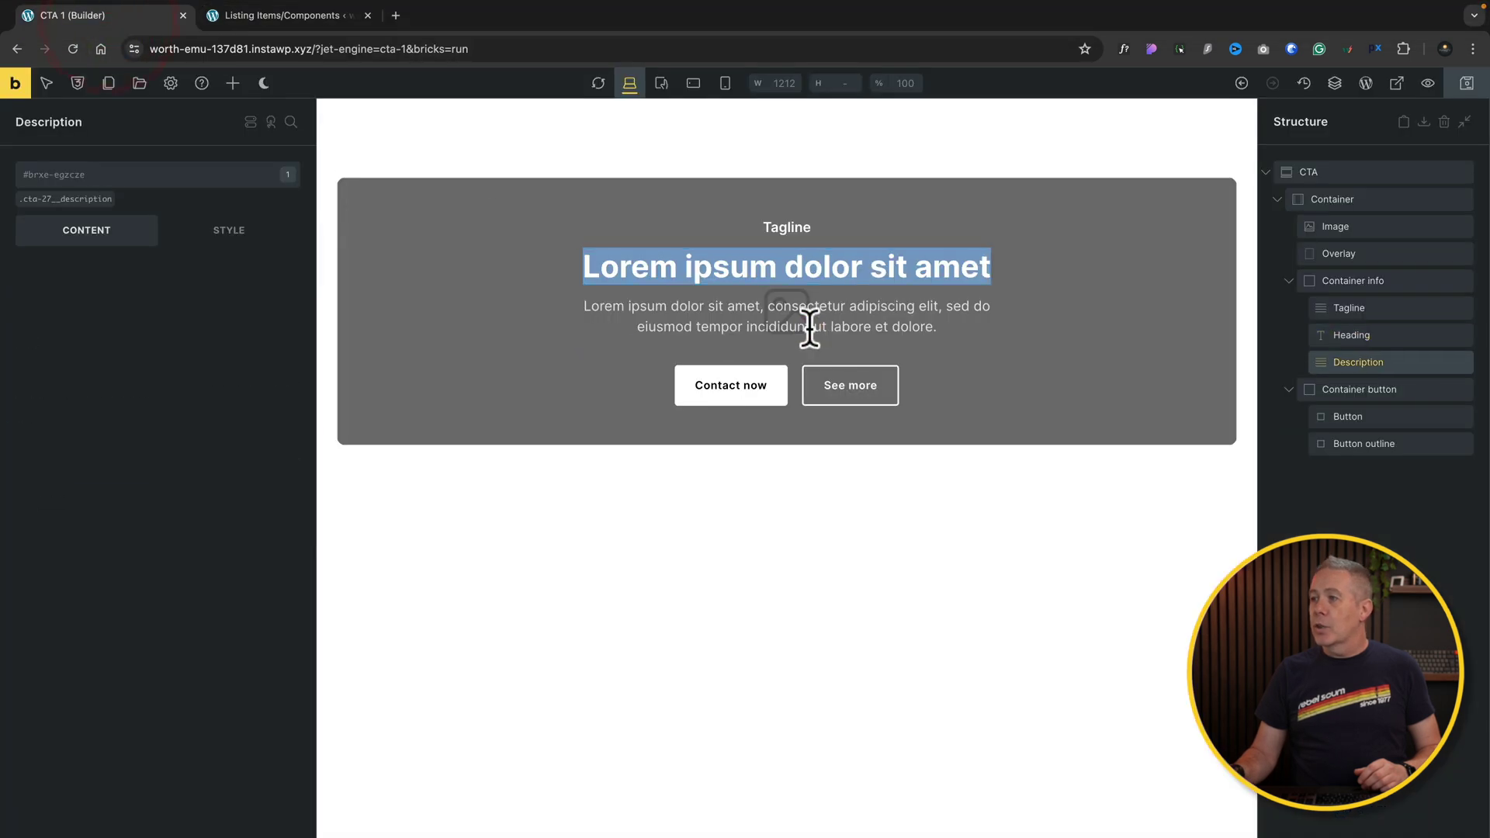
pyautogui.click(810, 325)
pyautogui.hotkey('ctrl', 'c')
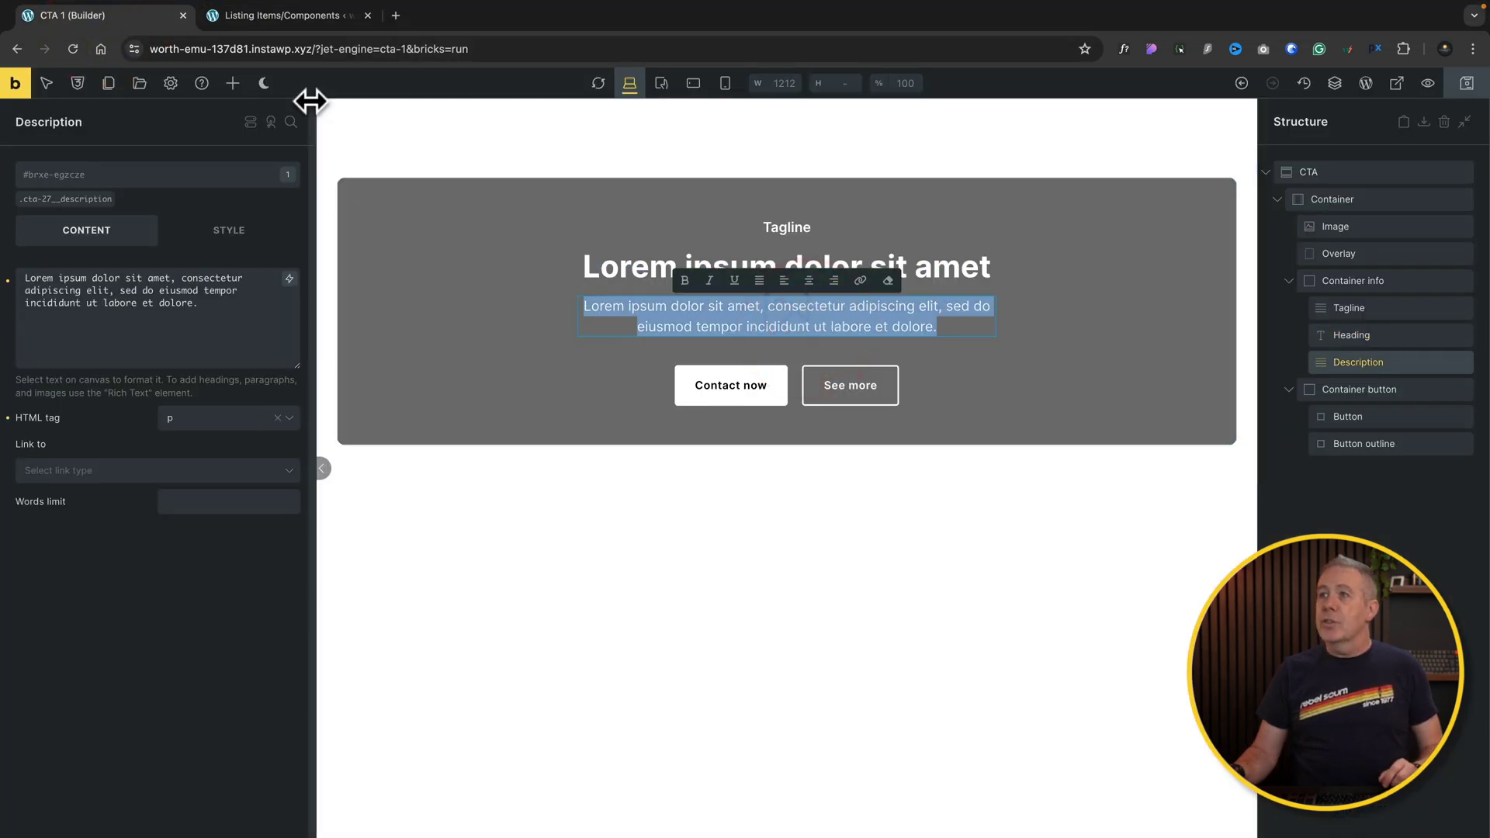
pyautogui.click(284, 15)
pyautogui.click(601, 652)
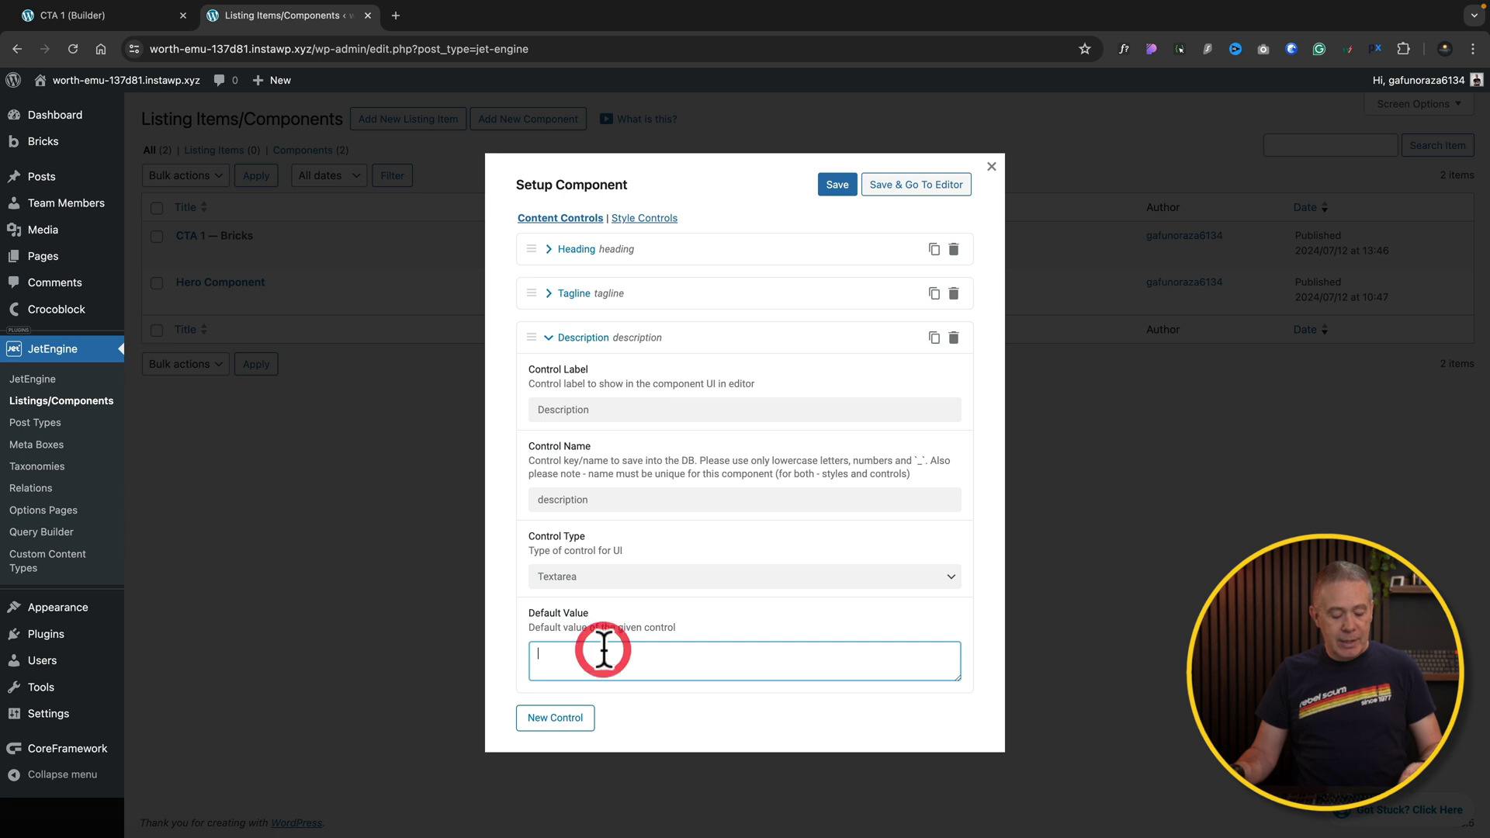
pyautogui.hotkey('ctrl', 'v')
pyautogui.click(549, 338)
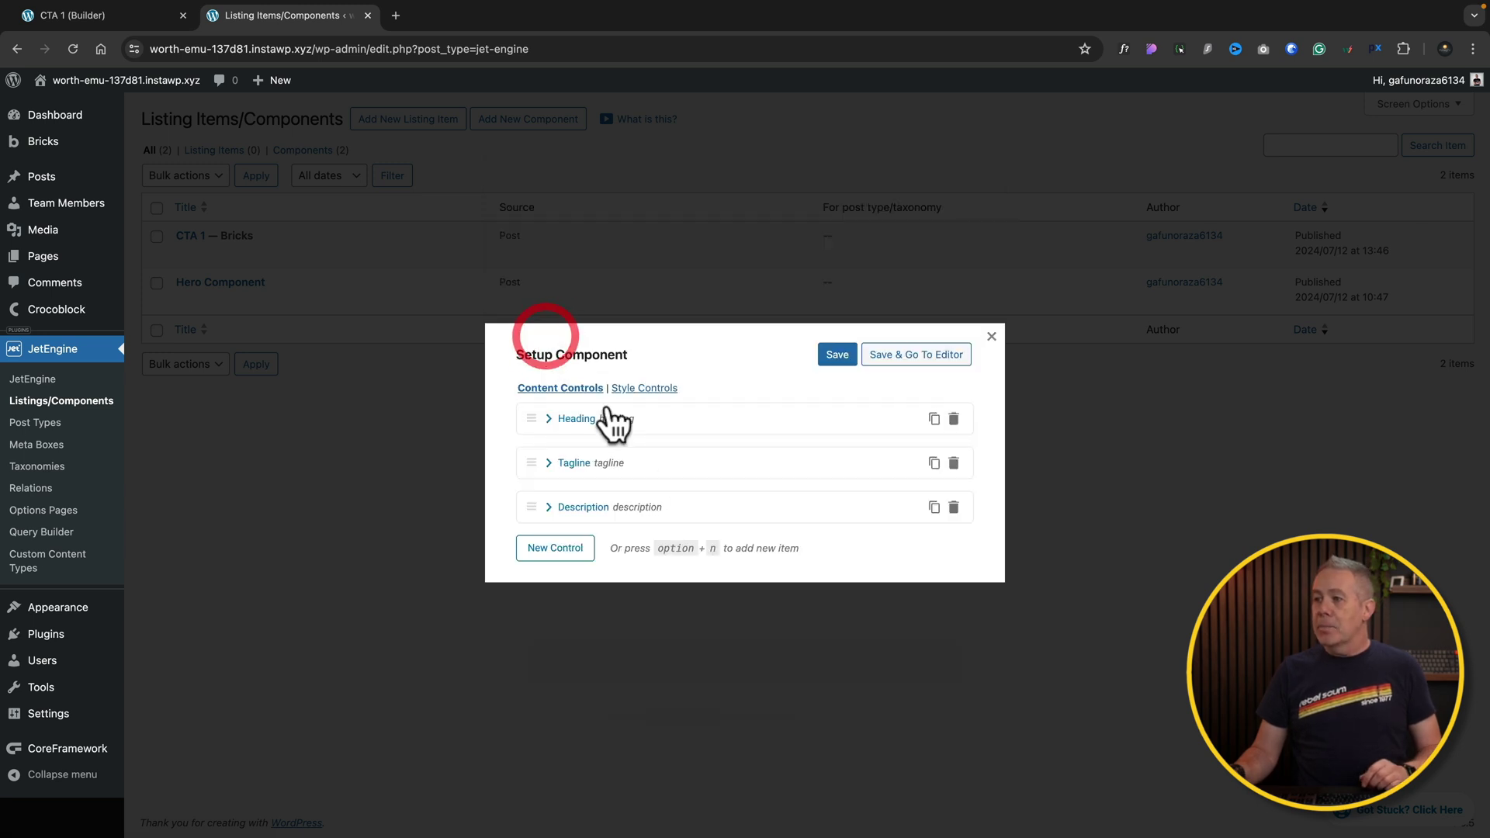
# Step: Add a single-media Image control defaulting to the team photo and save the component
pyautogui.click(576, 552)
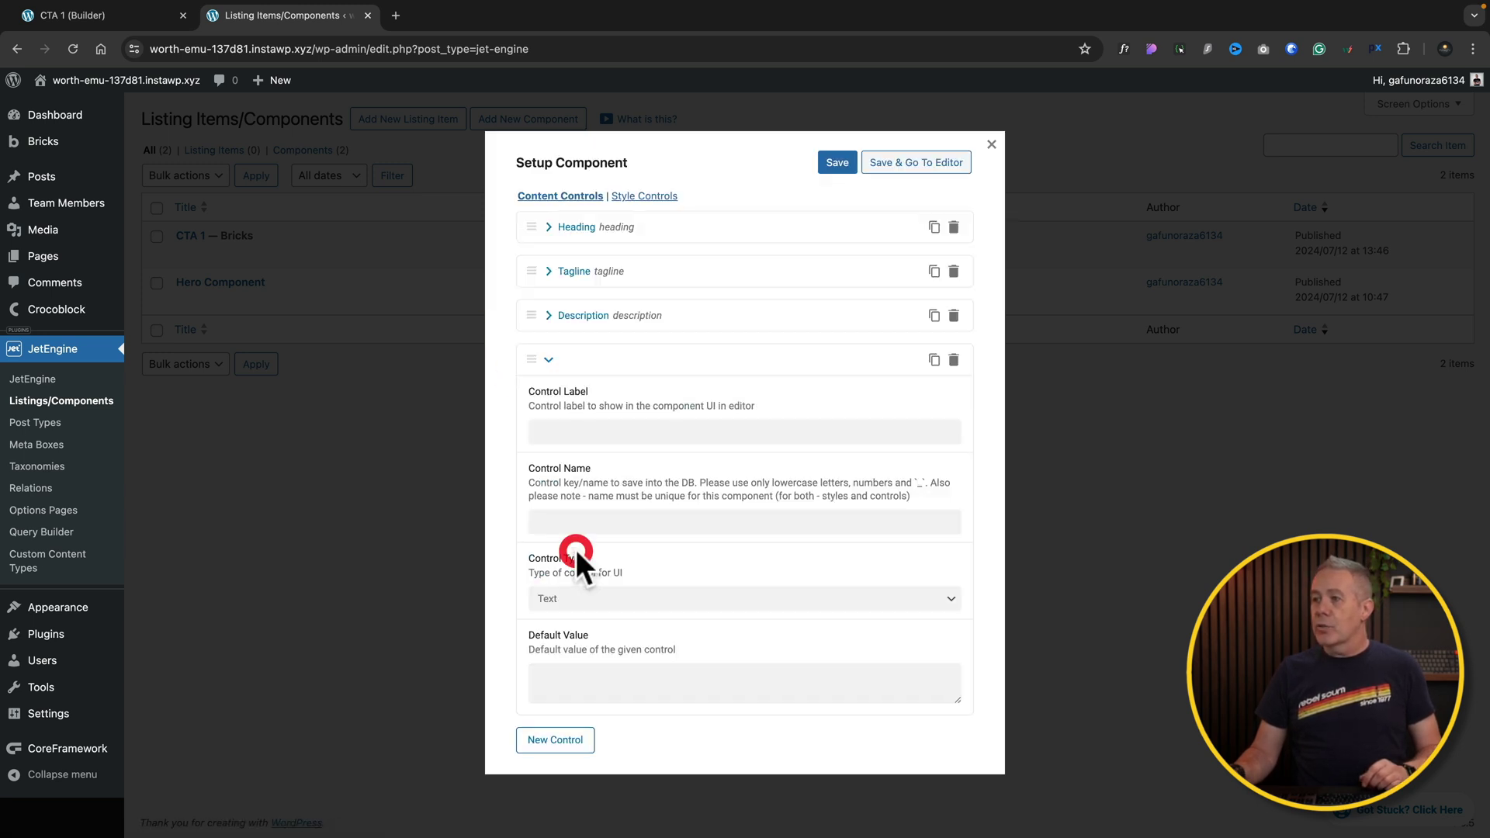
pyautogui.click(592, 433)
pyautogui.write('Image')
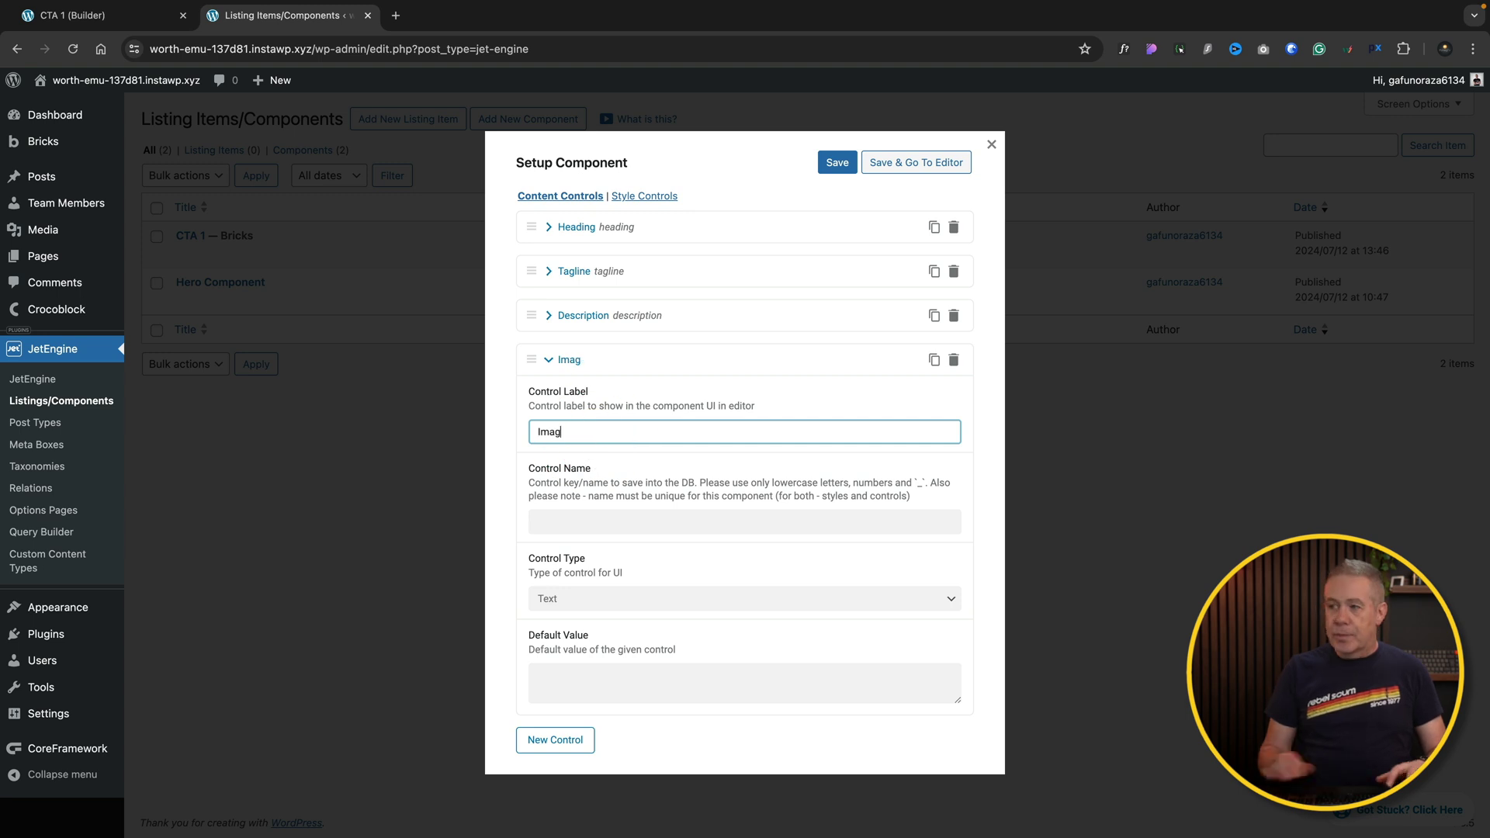
pyautogui.click(575, 521)
pyautogui.click(576, 599)
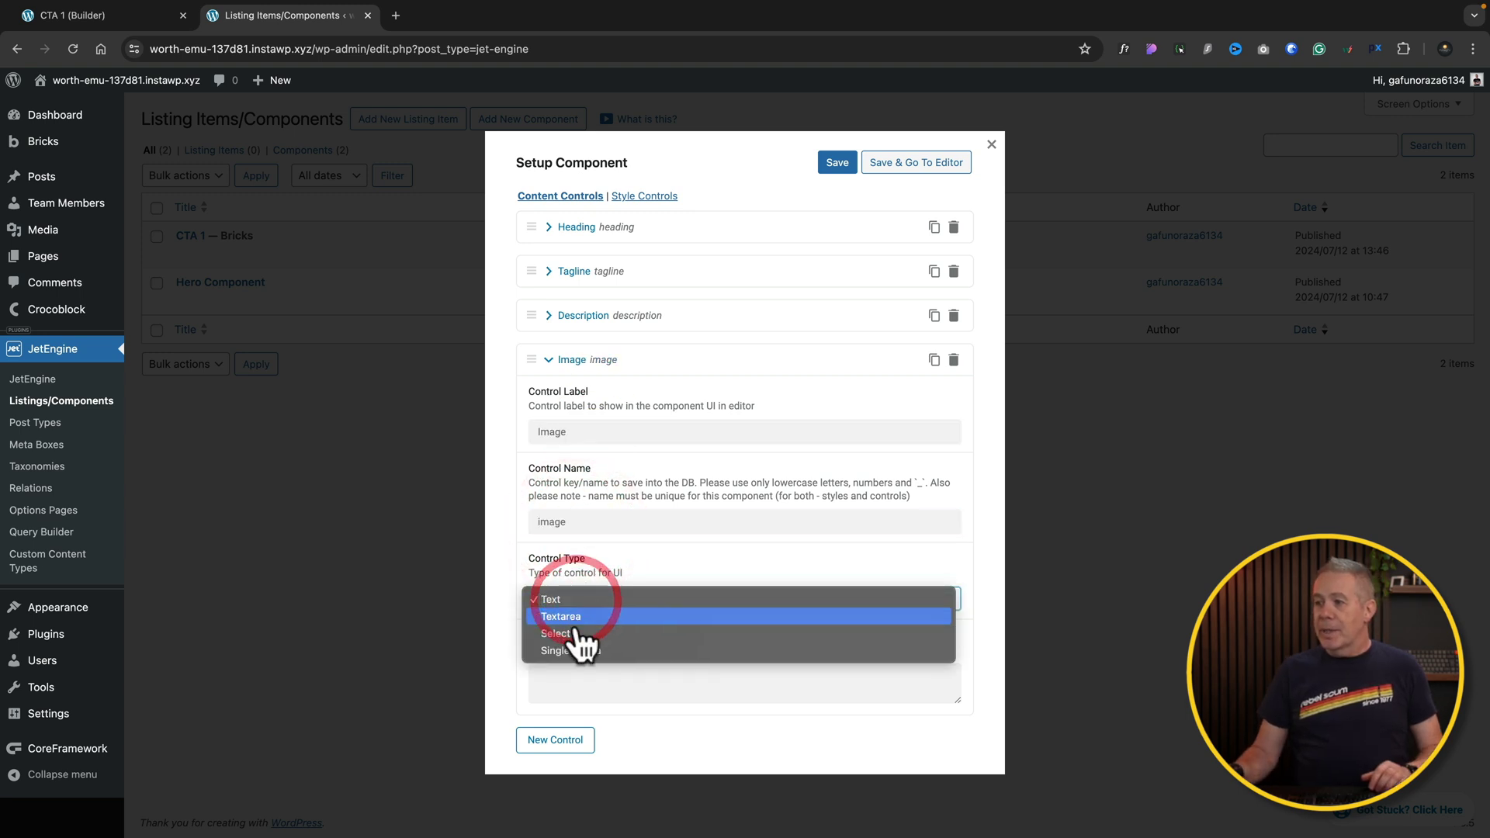
pyautogui.click(578, 652)
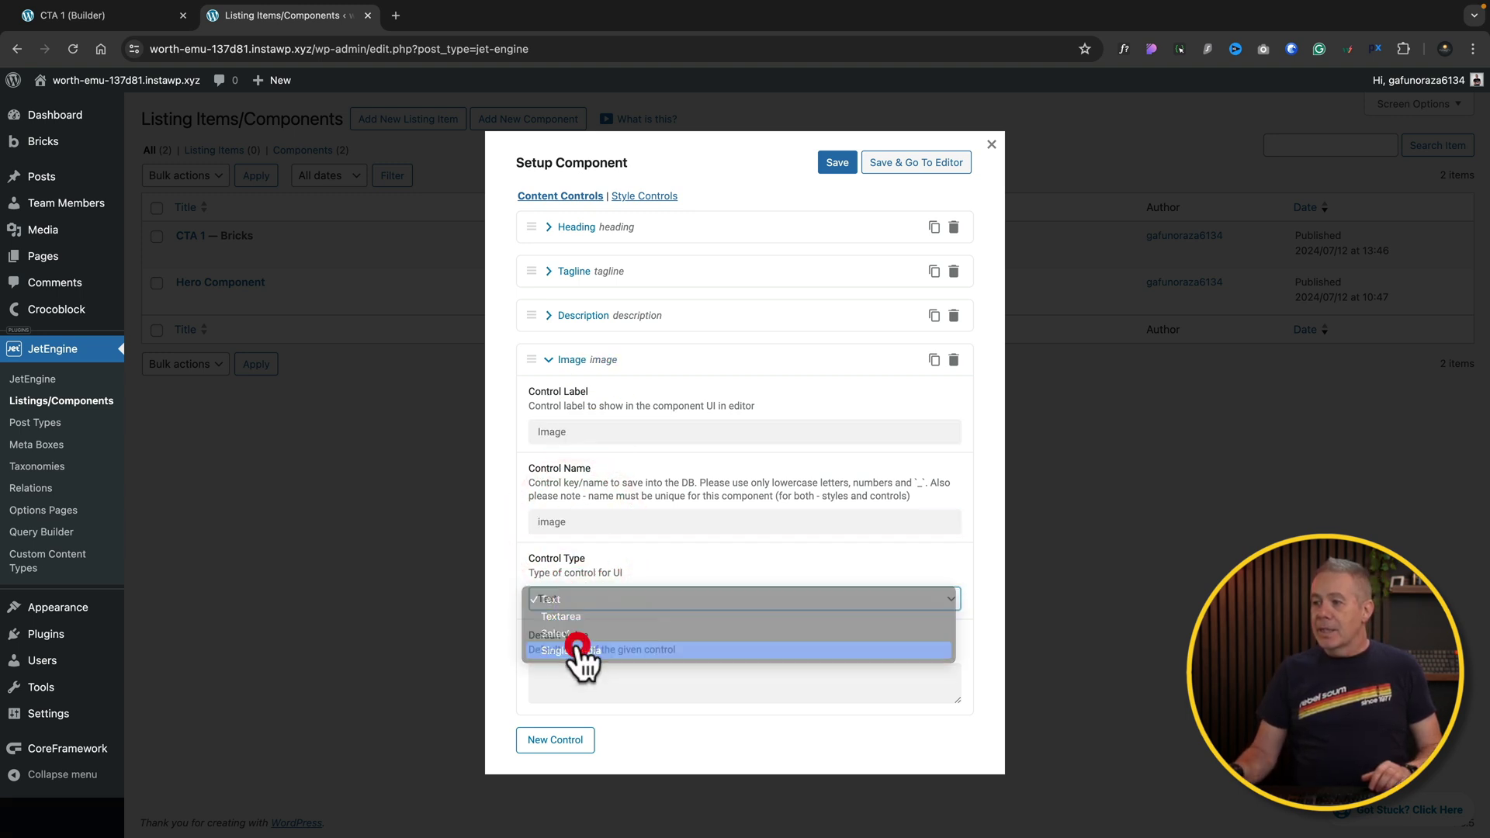
pyautogui.click(929, 668)
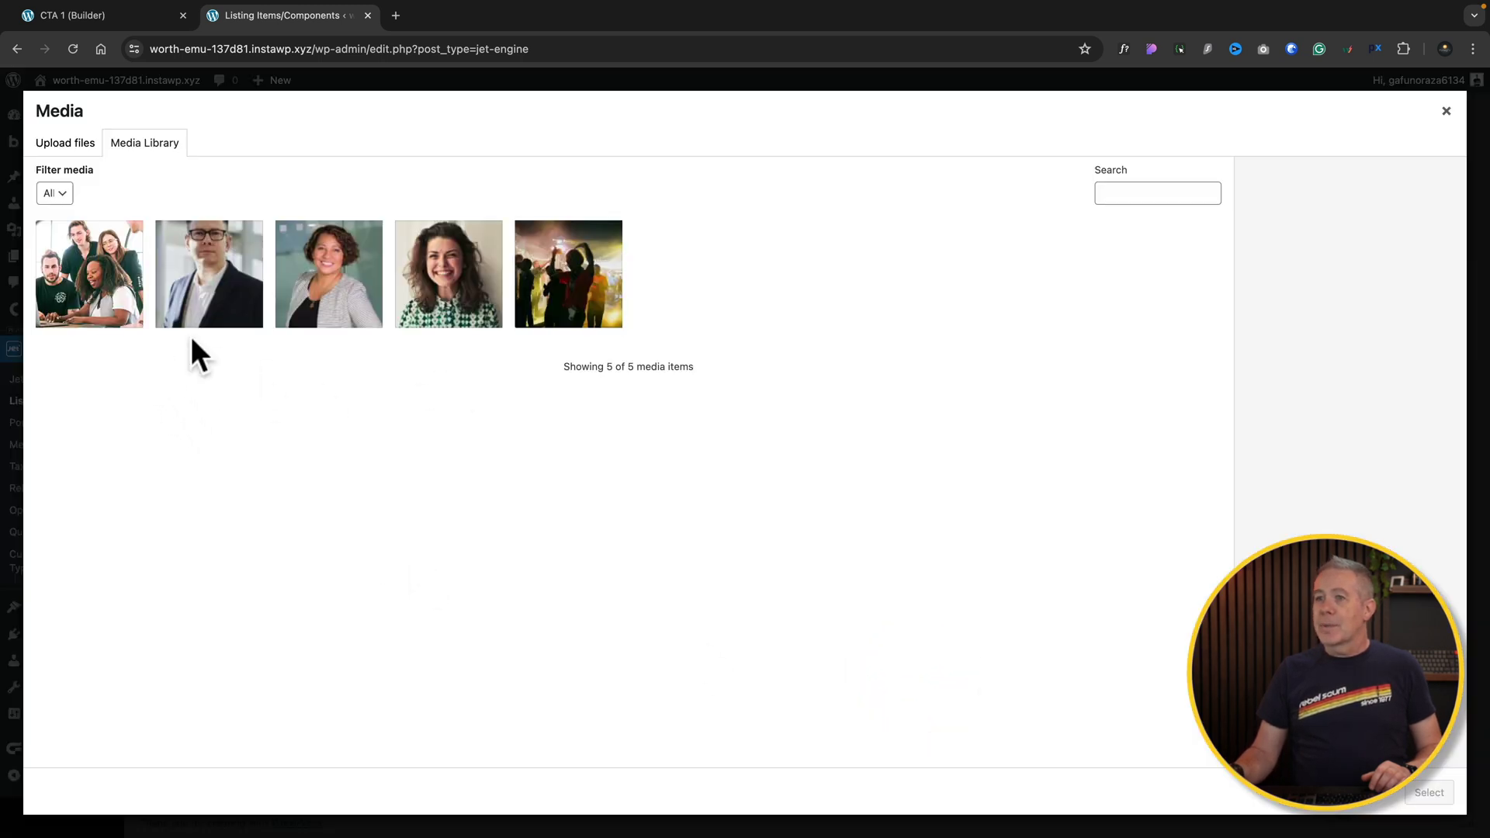
pyautogui.click(89, 273)
pyautogui.click(1429, 792)
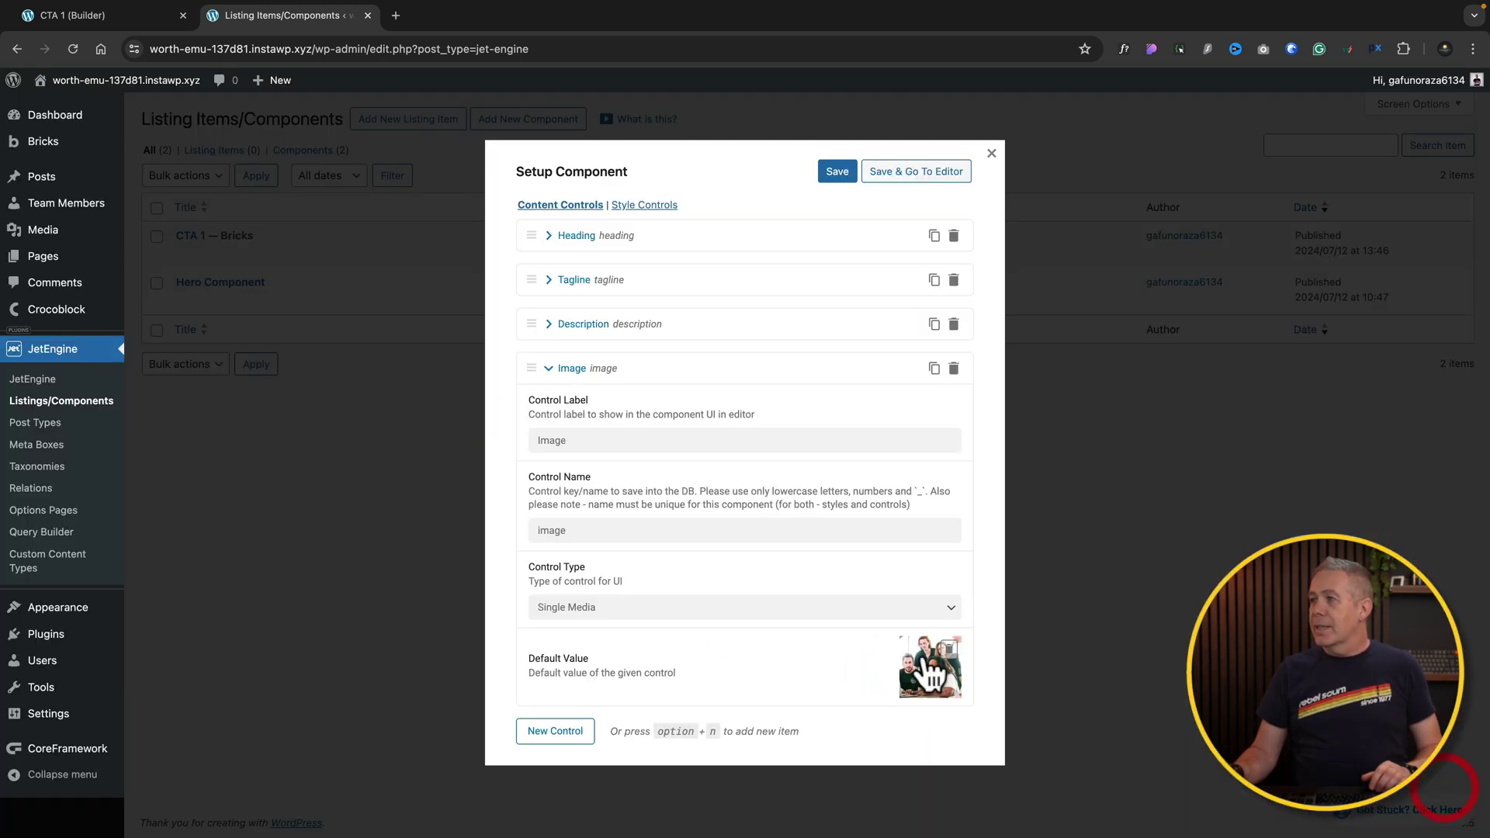
pyautogui.click(897, 175)
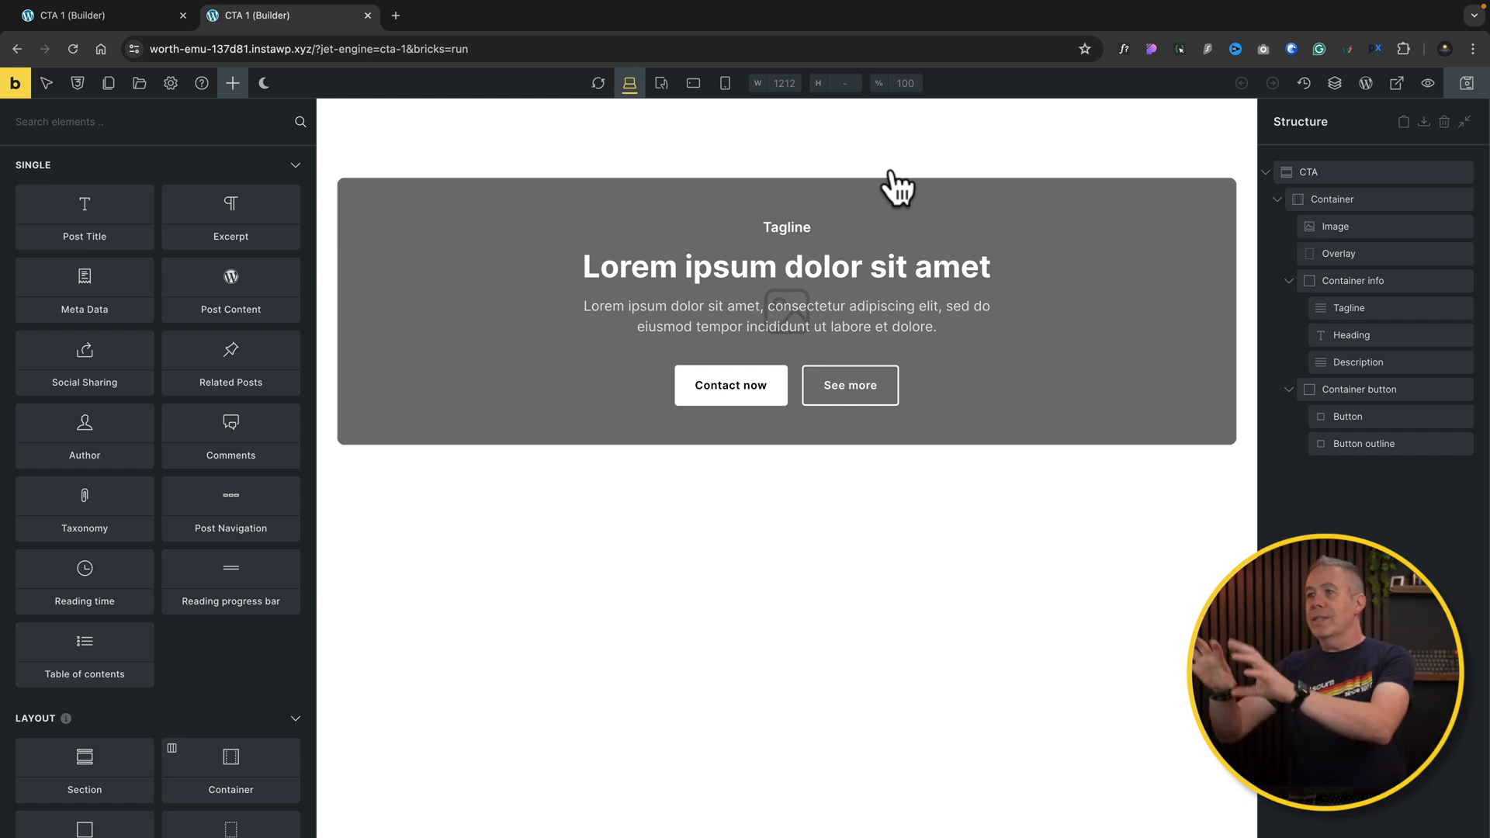
# Step: Replace the CTA's placeholder image with the Image (Content Prop) dynamic data
pyautogui.click(1328, 226)
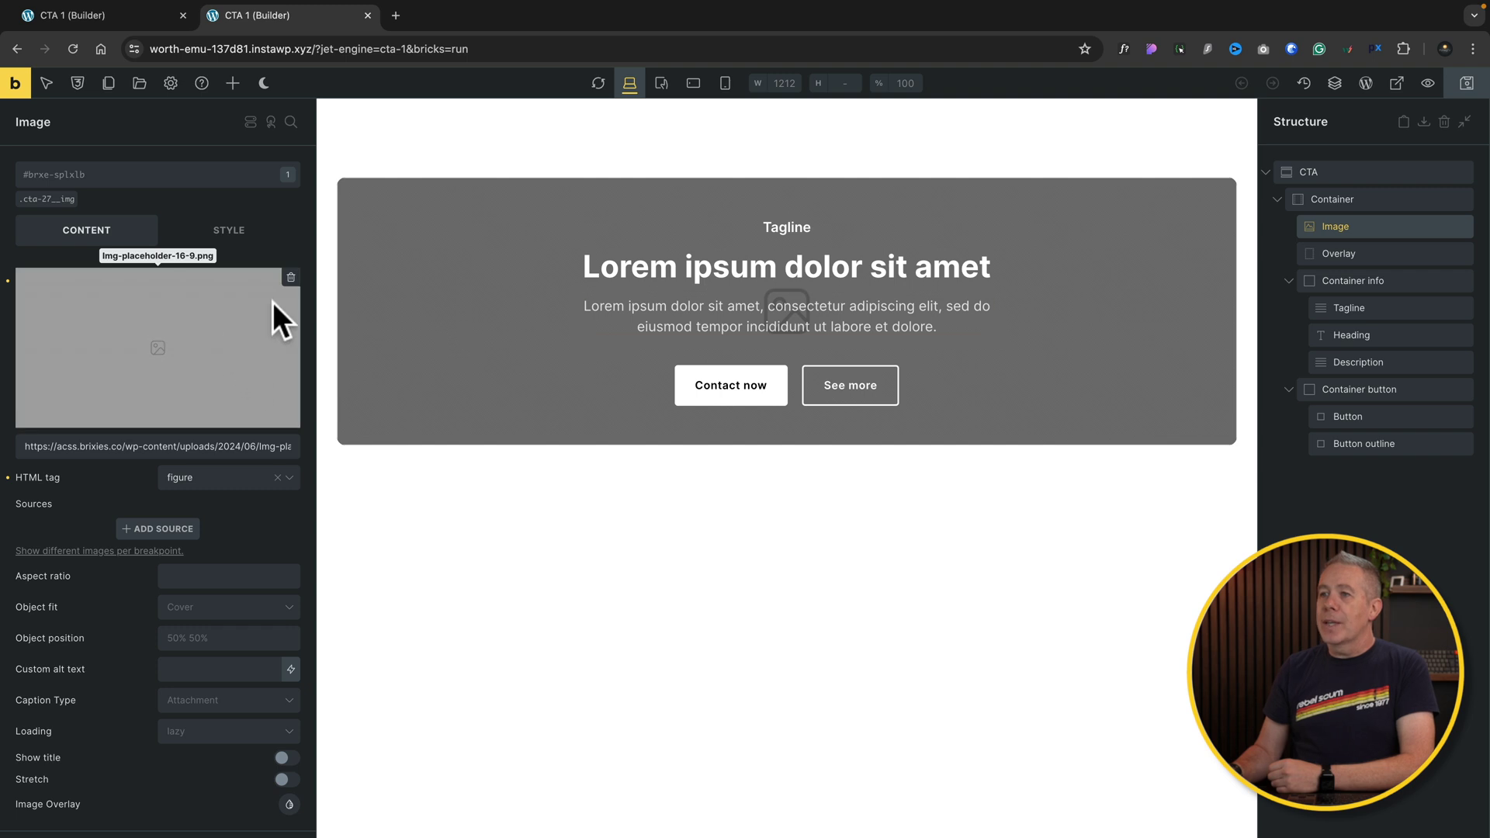
pyautogui.click(291, 277)
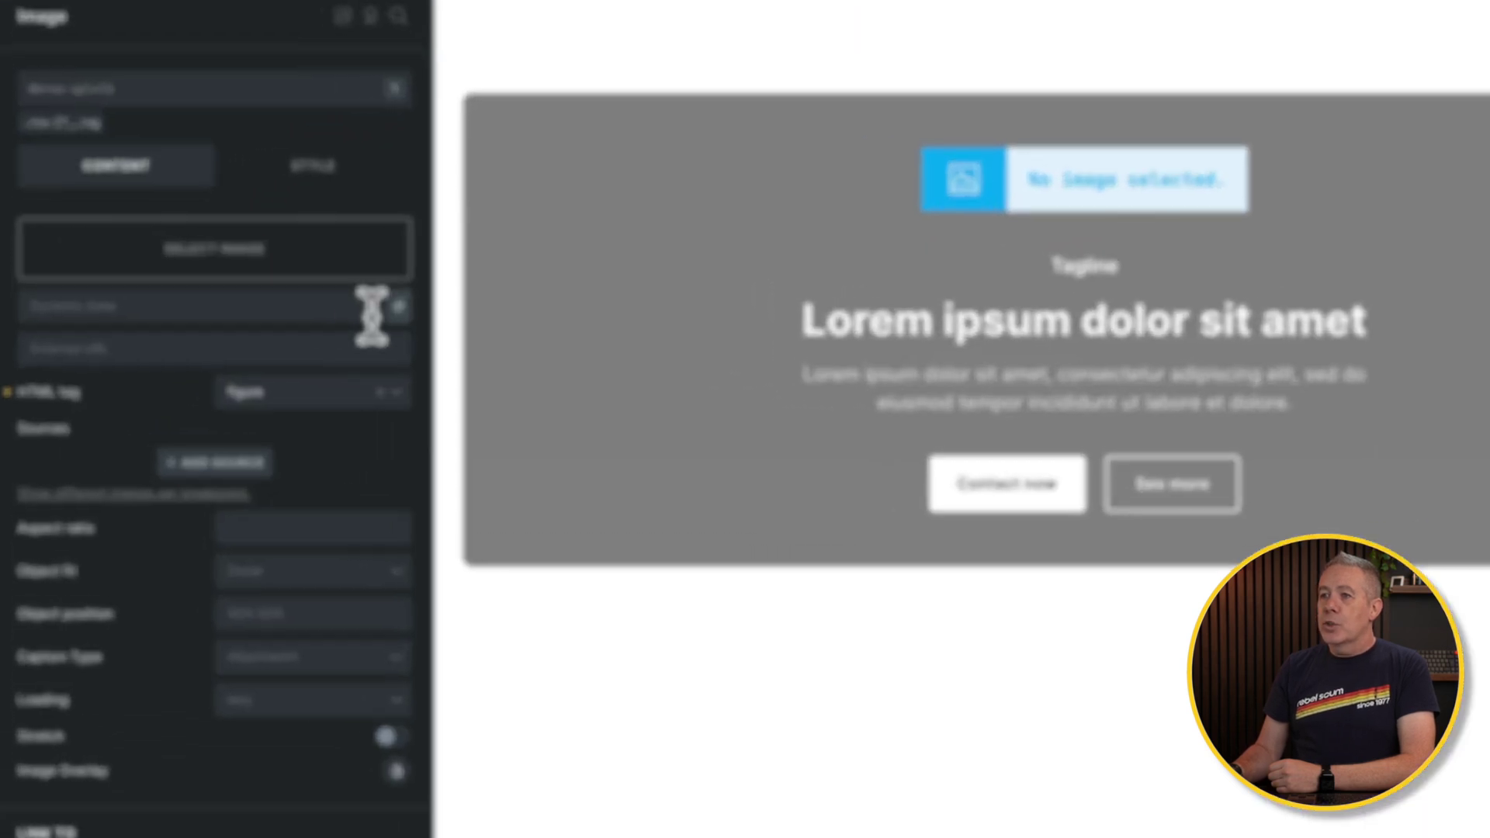
pyautogui.click(399, 306)
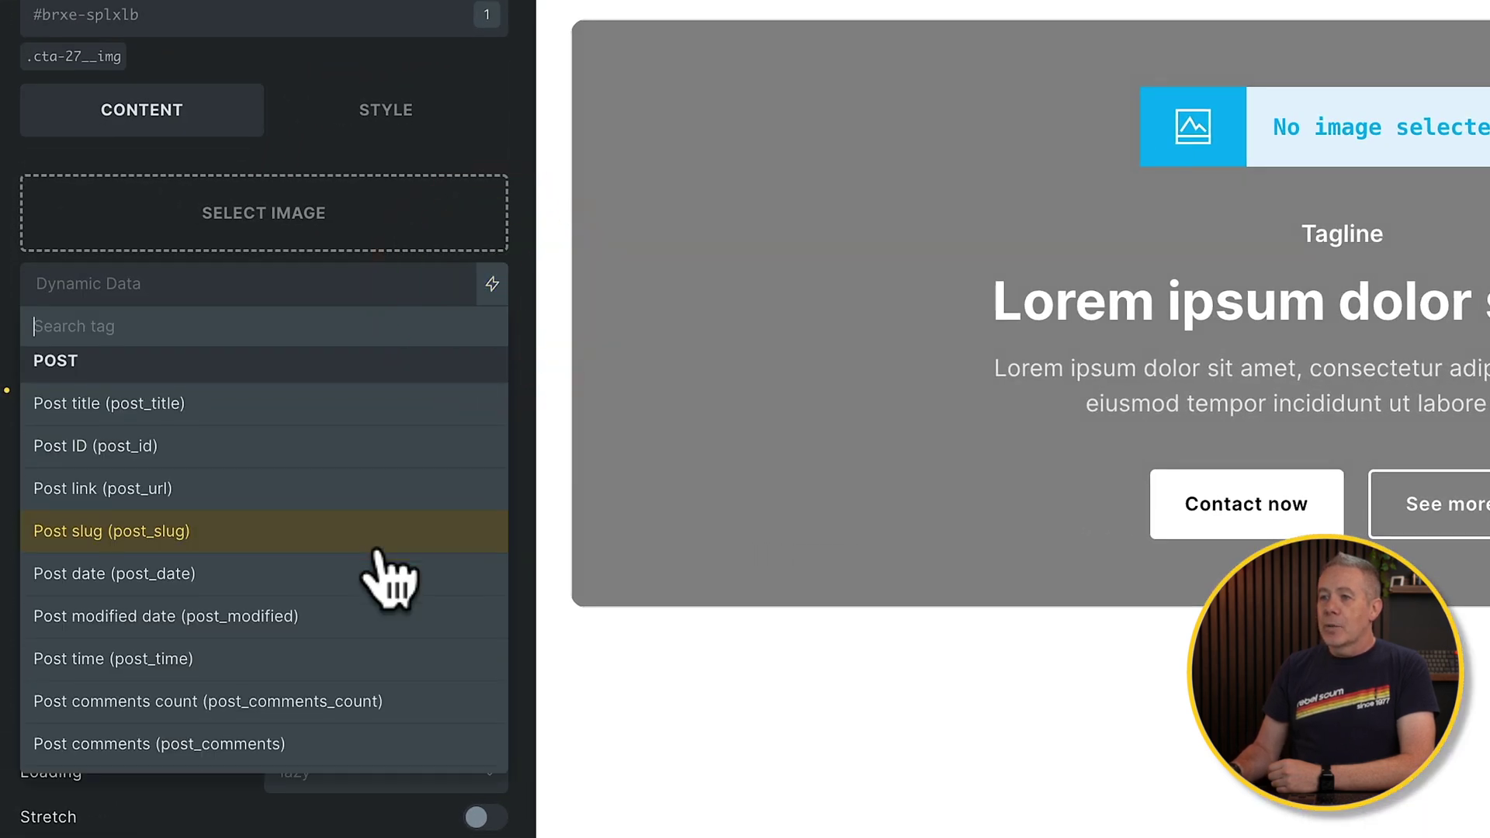
pyautogui.scroll(-10, 379, 553)
pyautogui.scroll(1, 221, 334)
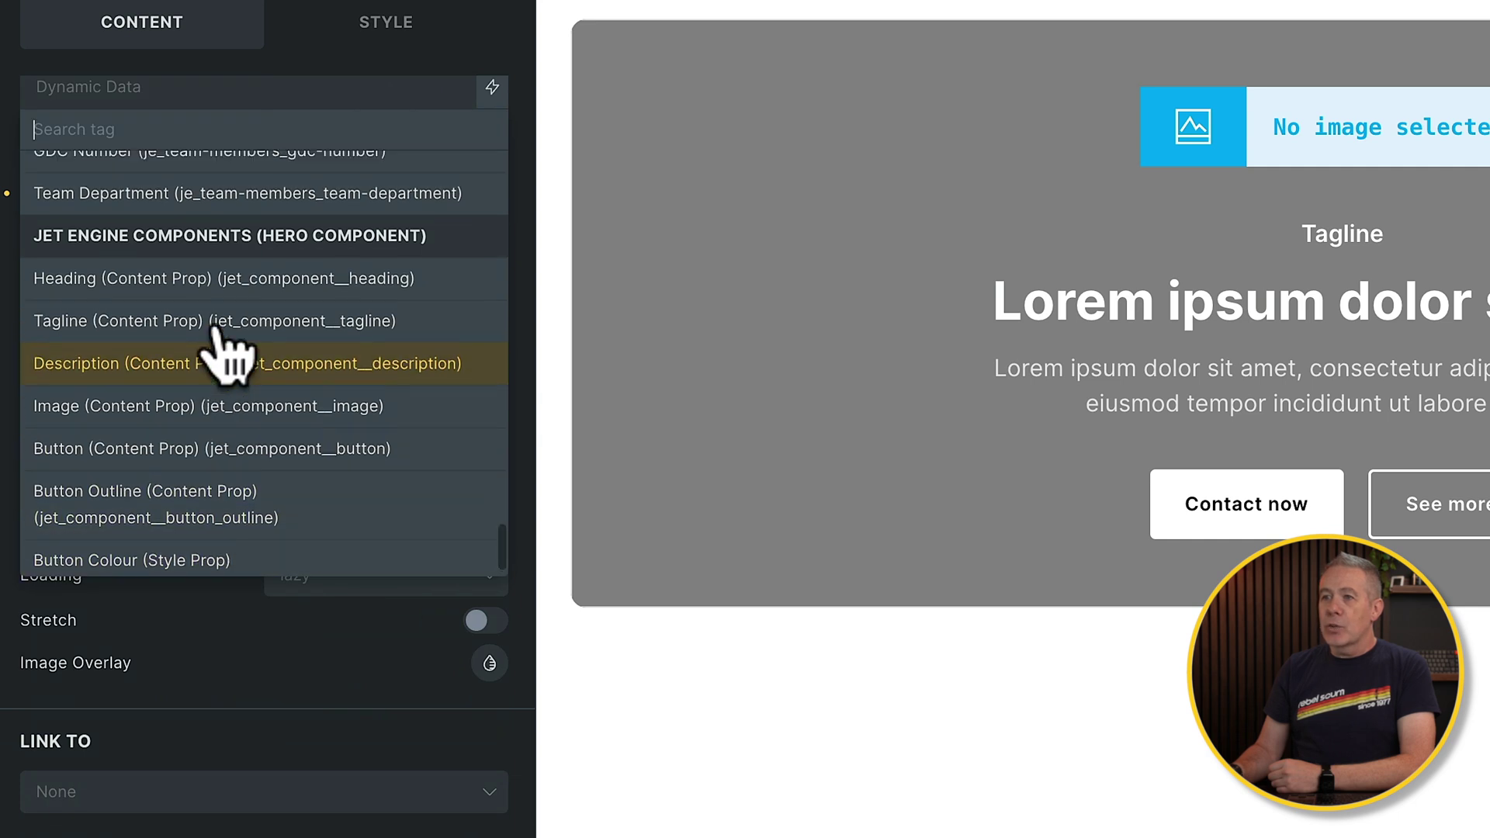
pyautogui.scroll(2, 209, 334)
pyautogui.scroll(-1, 220, 356)
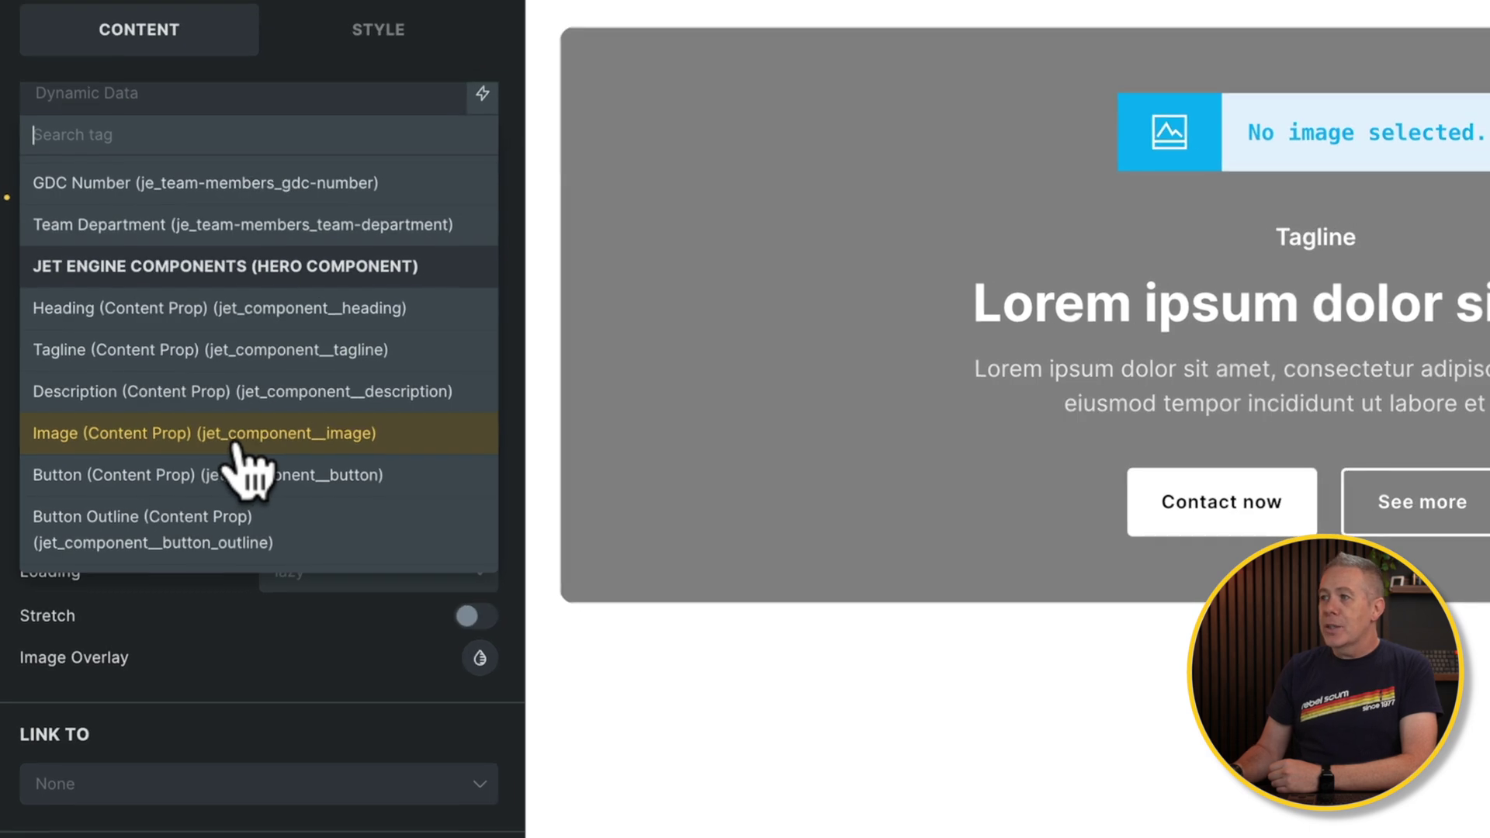
pyautogui.click(242, 446)
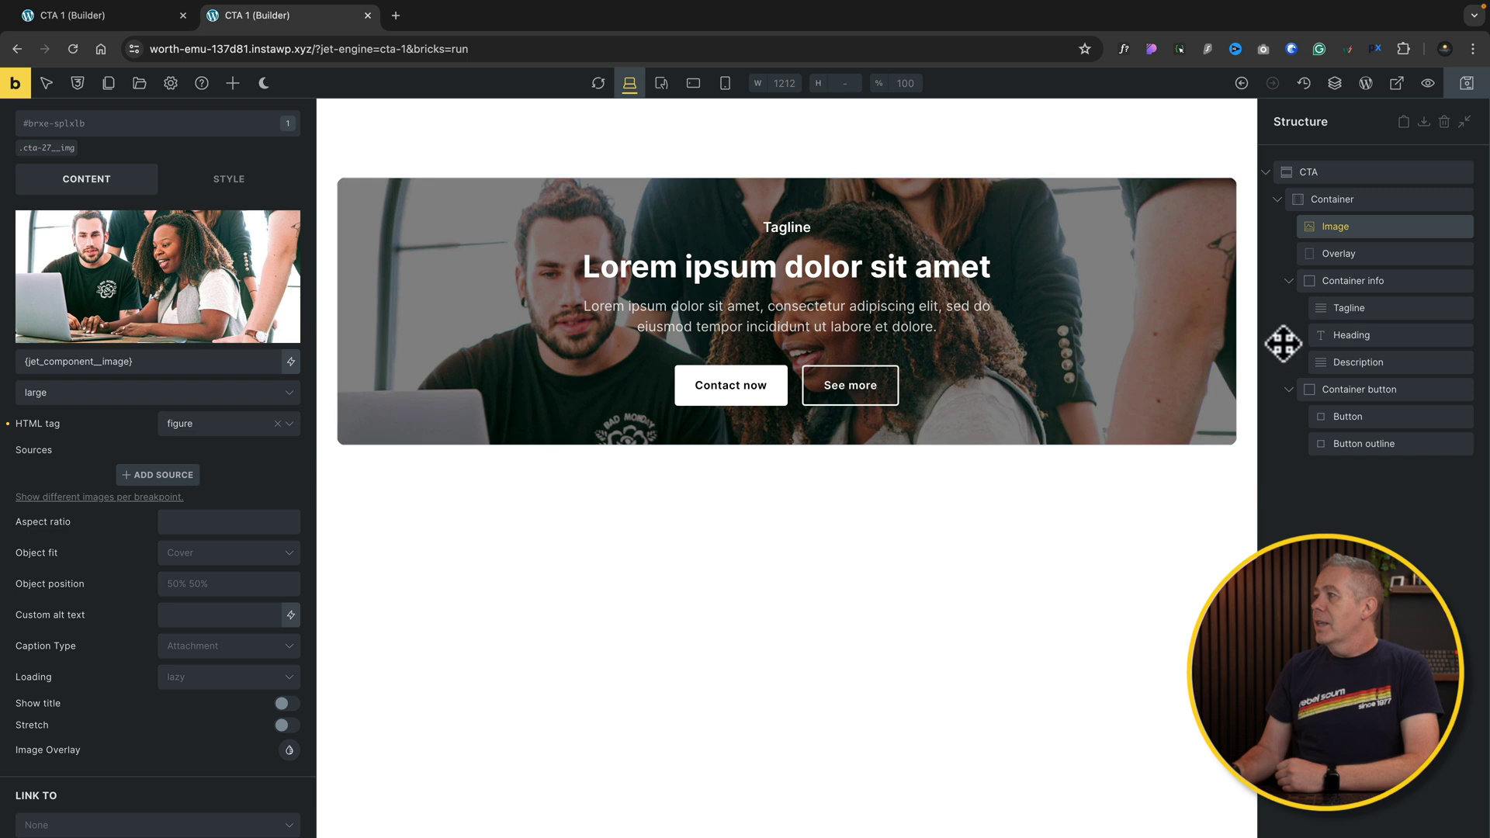
pyautogui.click(1376, 311)
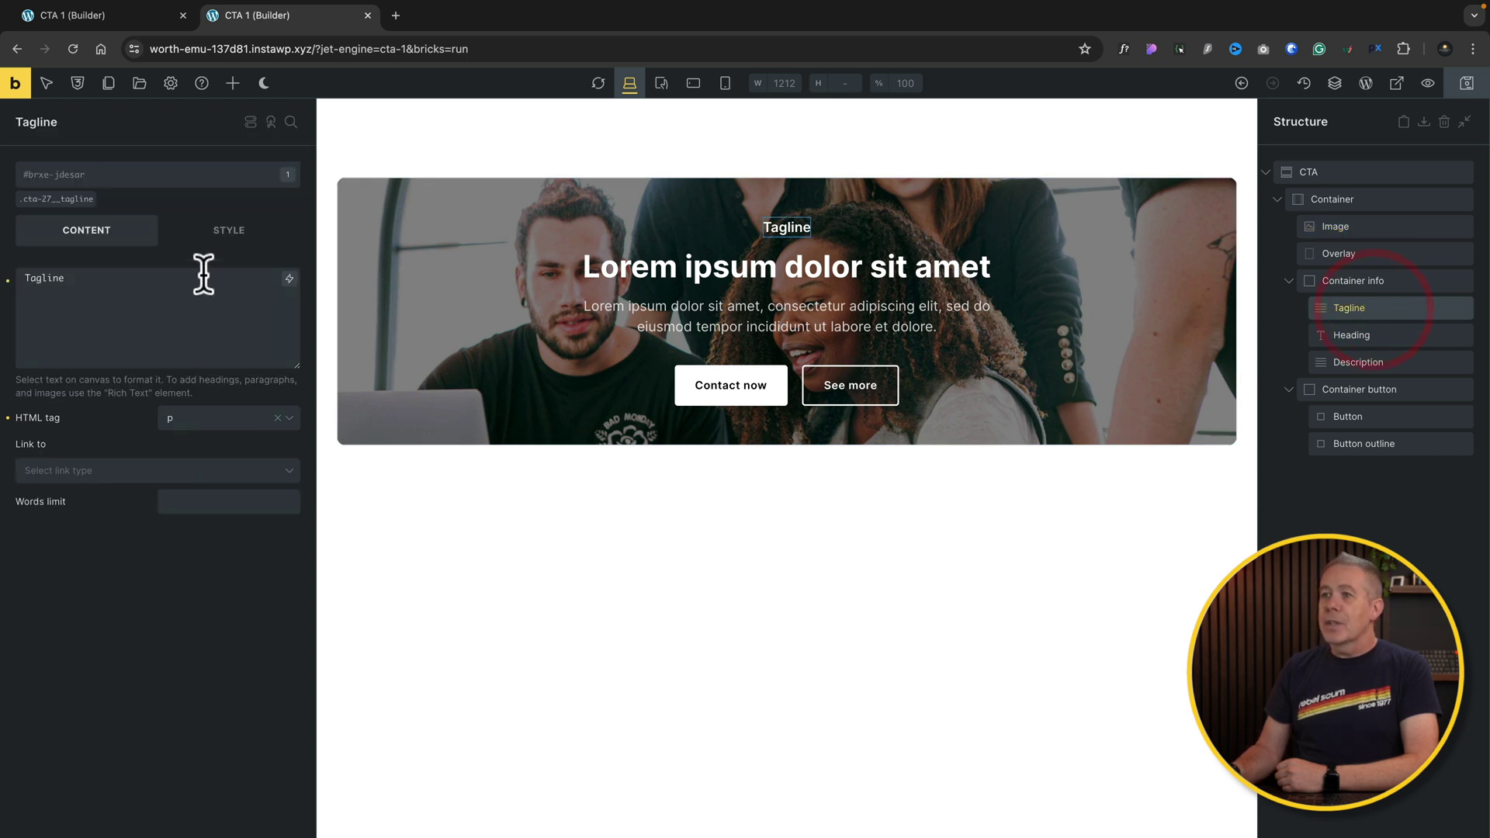
# Step: Replace the static tagline text with the Tagline content prop
pyautogui.doubleClick(144, 273)
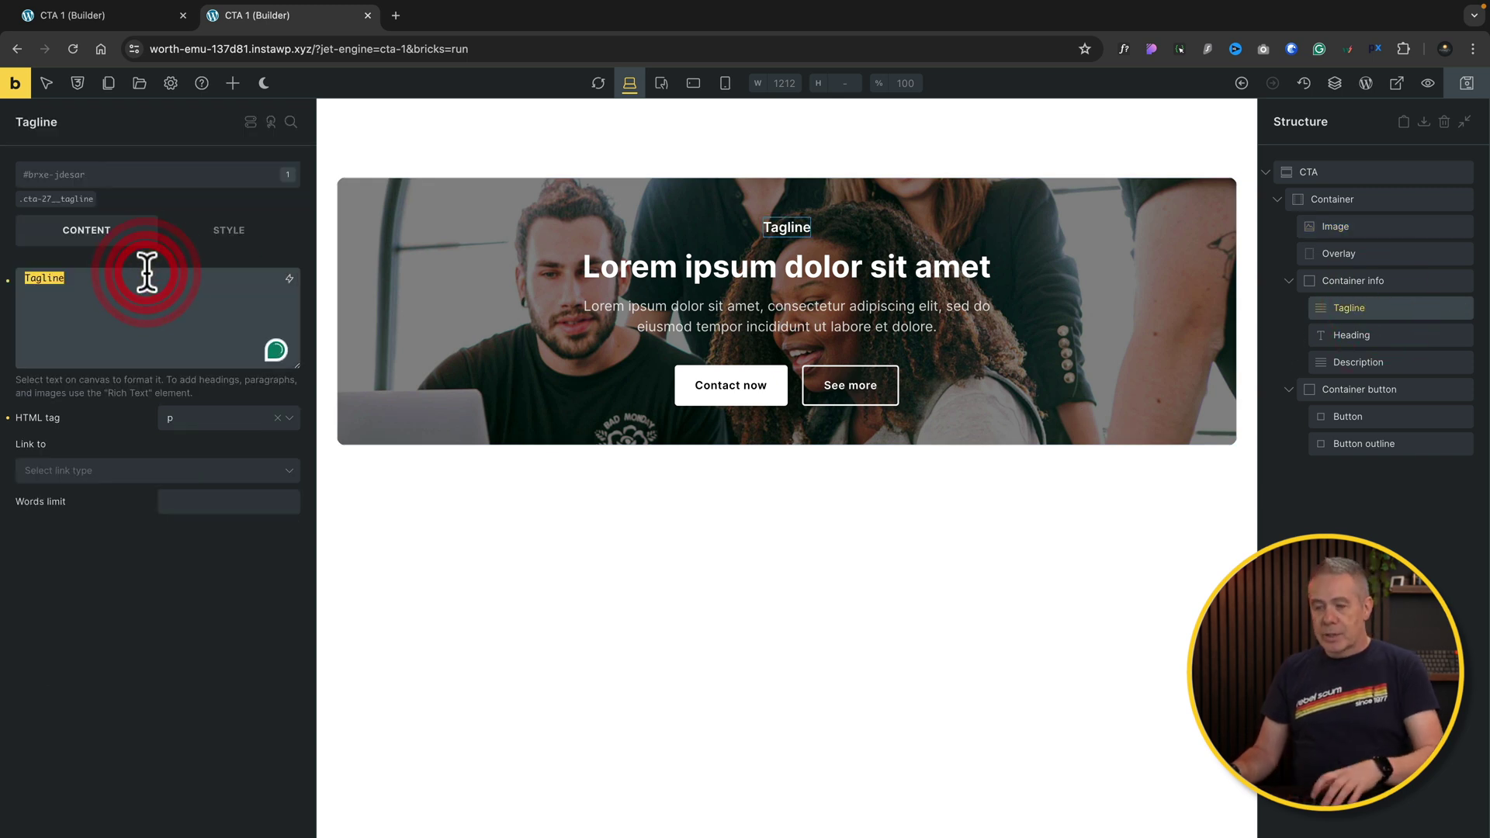
pyautogui.press('BackSpace')
pyautogui.click(289, 278)
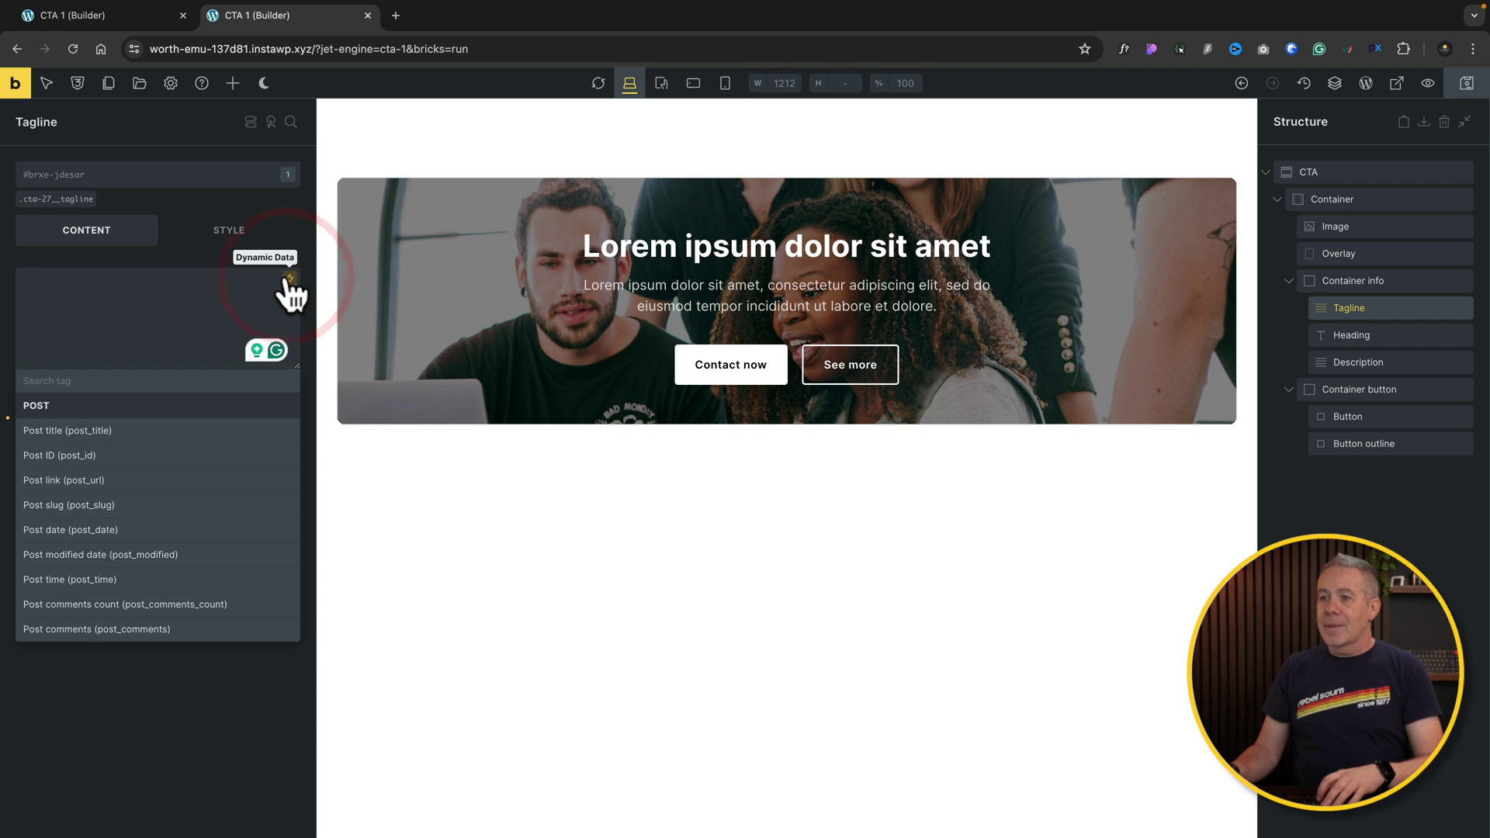
pyautogui.write('tag')
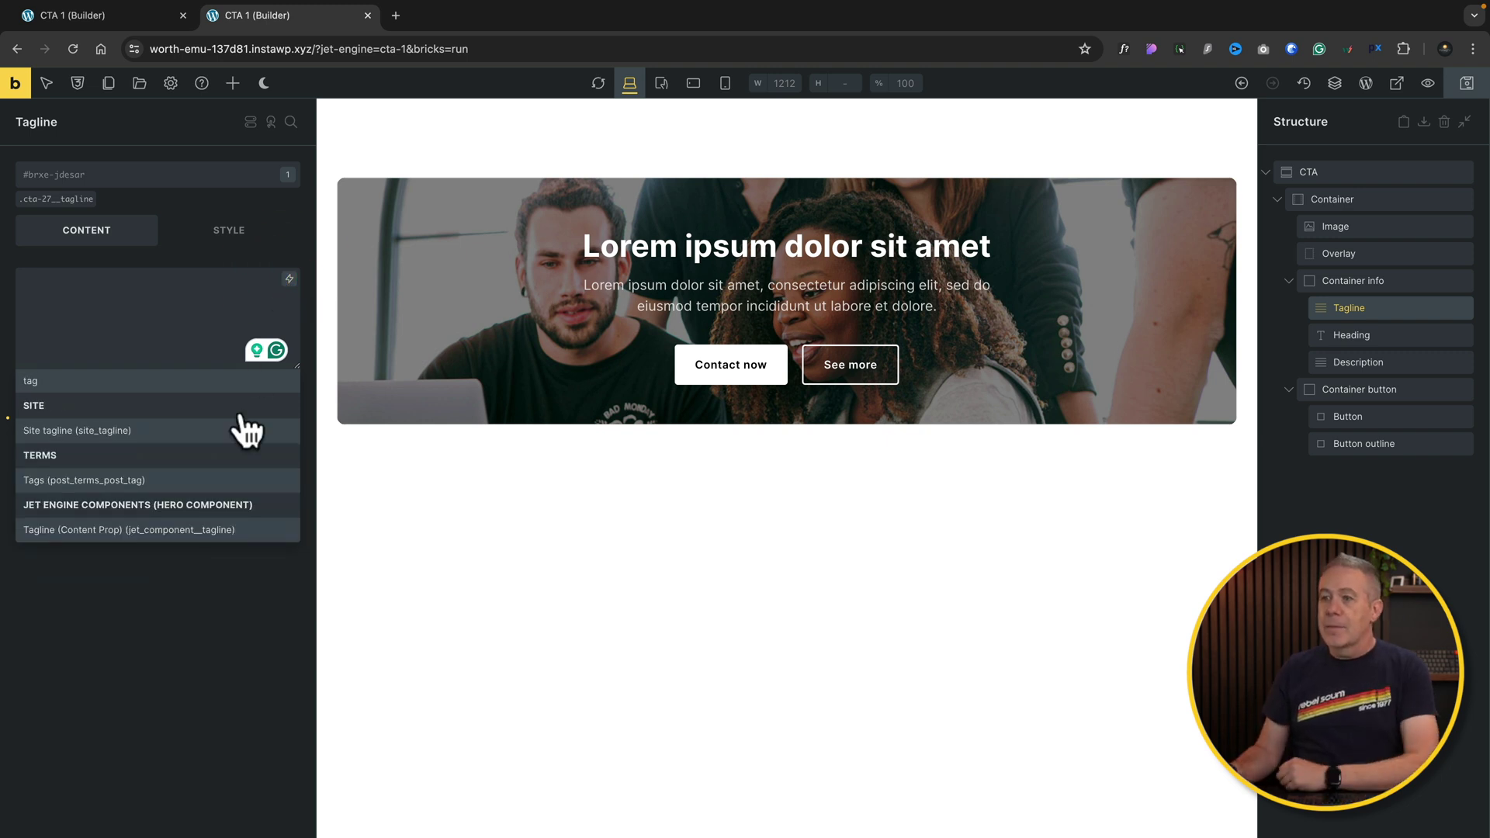
pyautogui.click(209, 531)
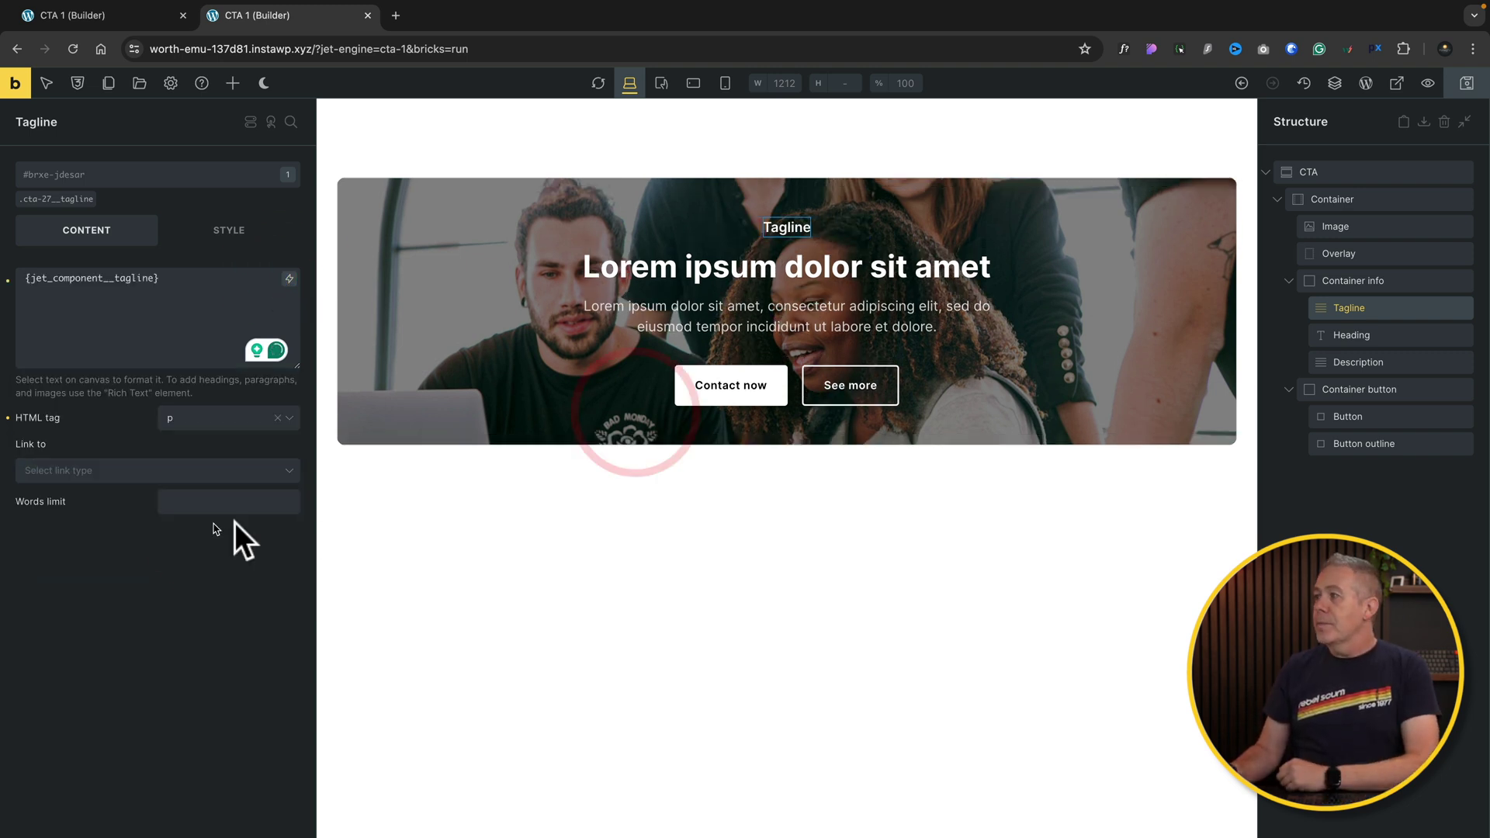
# Step: Bind the heading element to the Heading content prop instead of its hard-coded text
pyautogui.click(1335, 338)
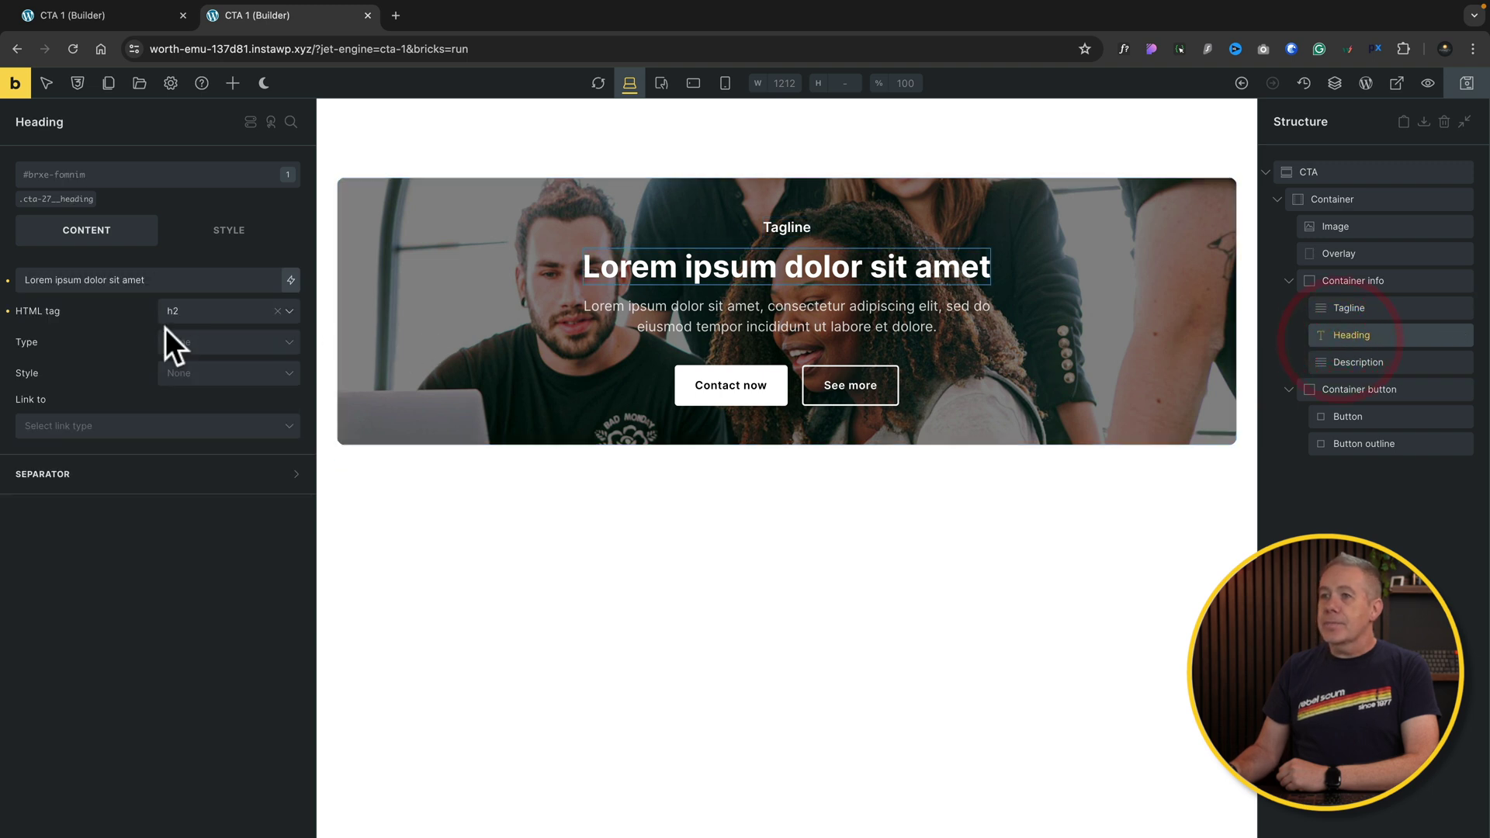
pyautogui.tripleClick(253, 281)
pyautogui.press('BackSpace')
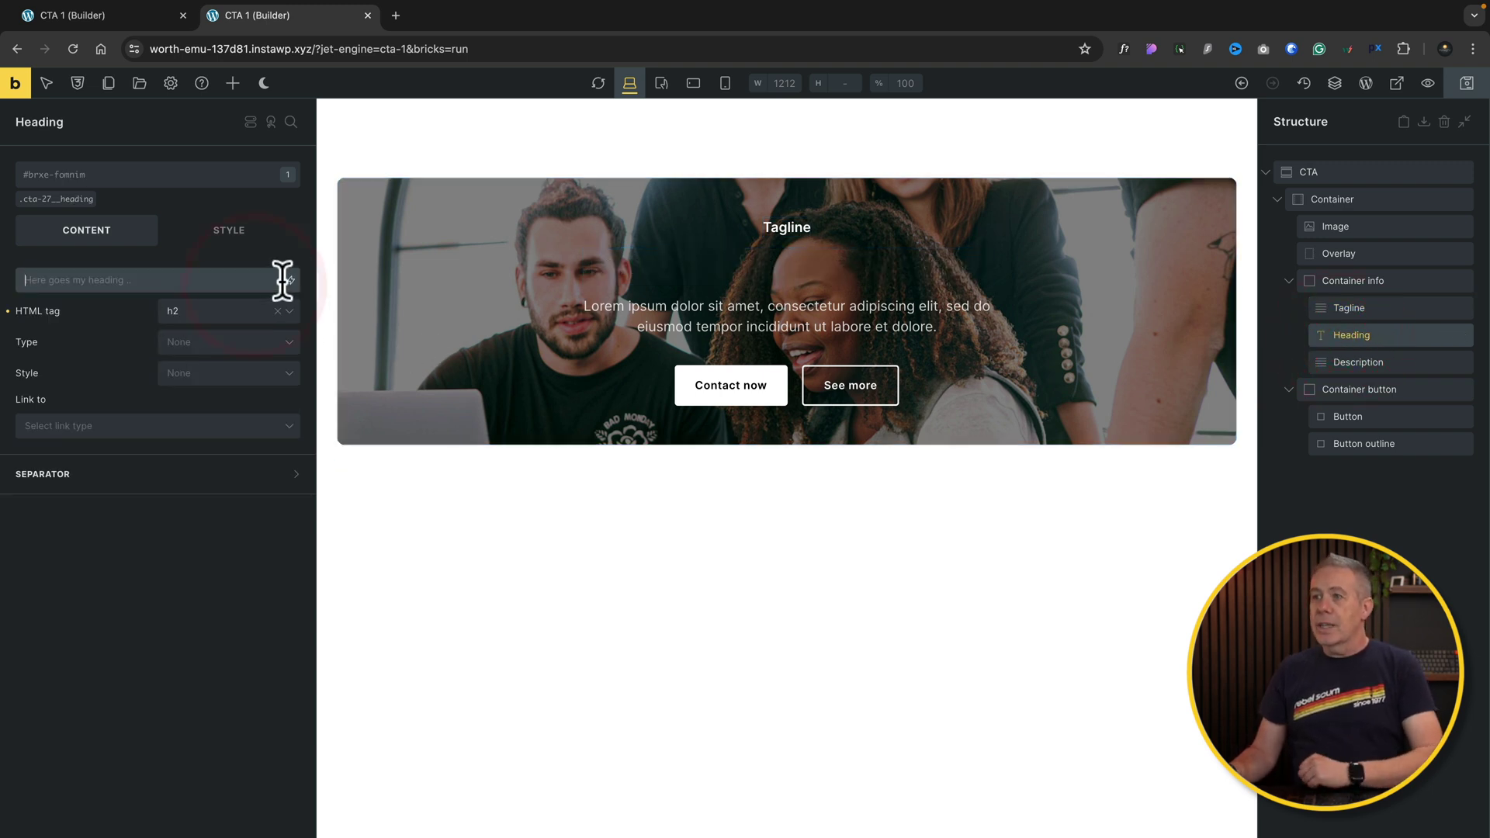
pyautogui.click(289, 280)
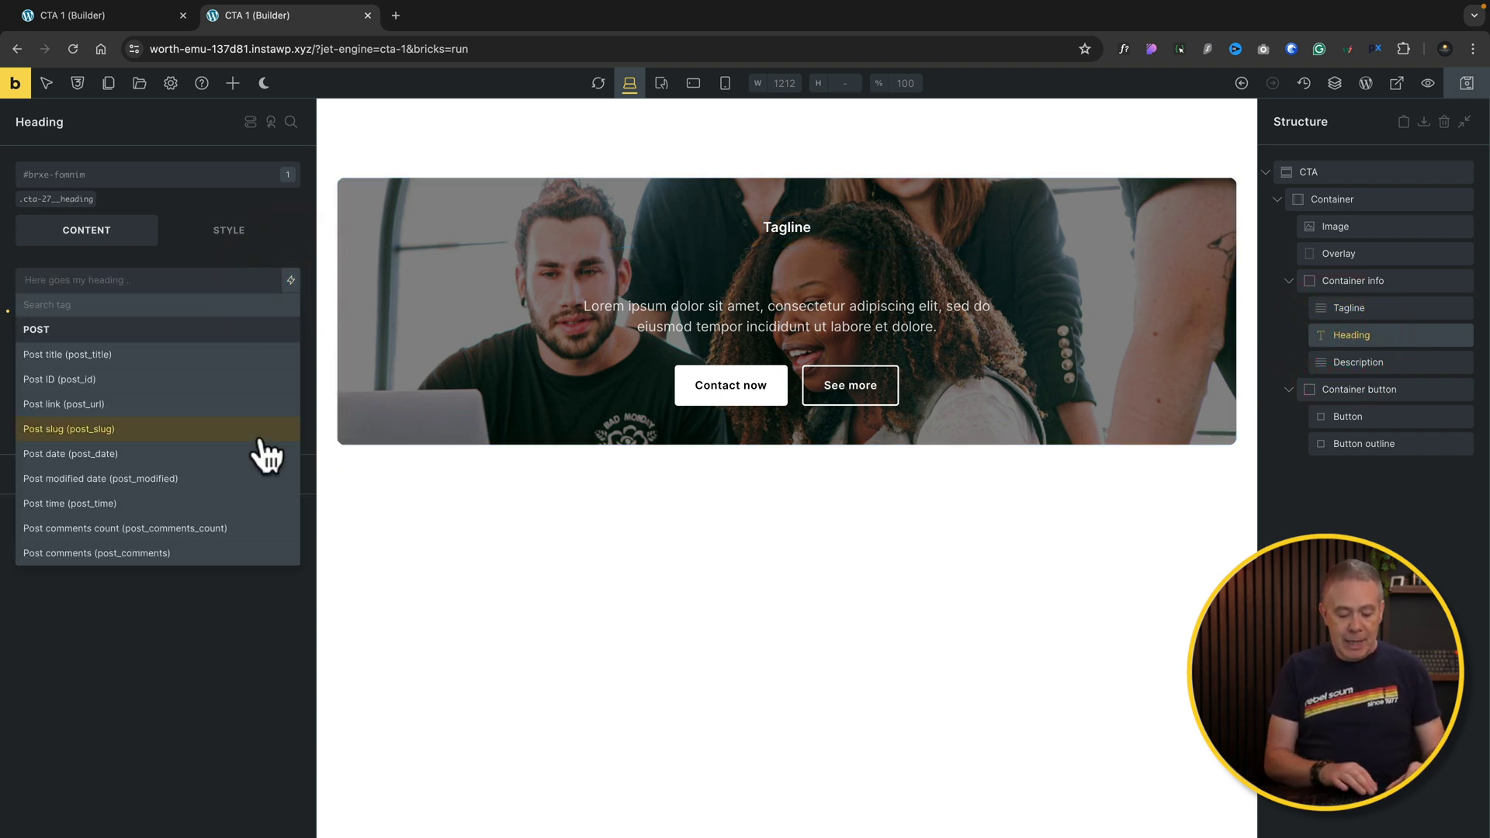
pyautogui.write('headin')
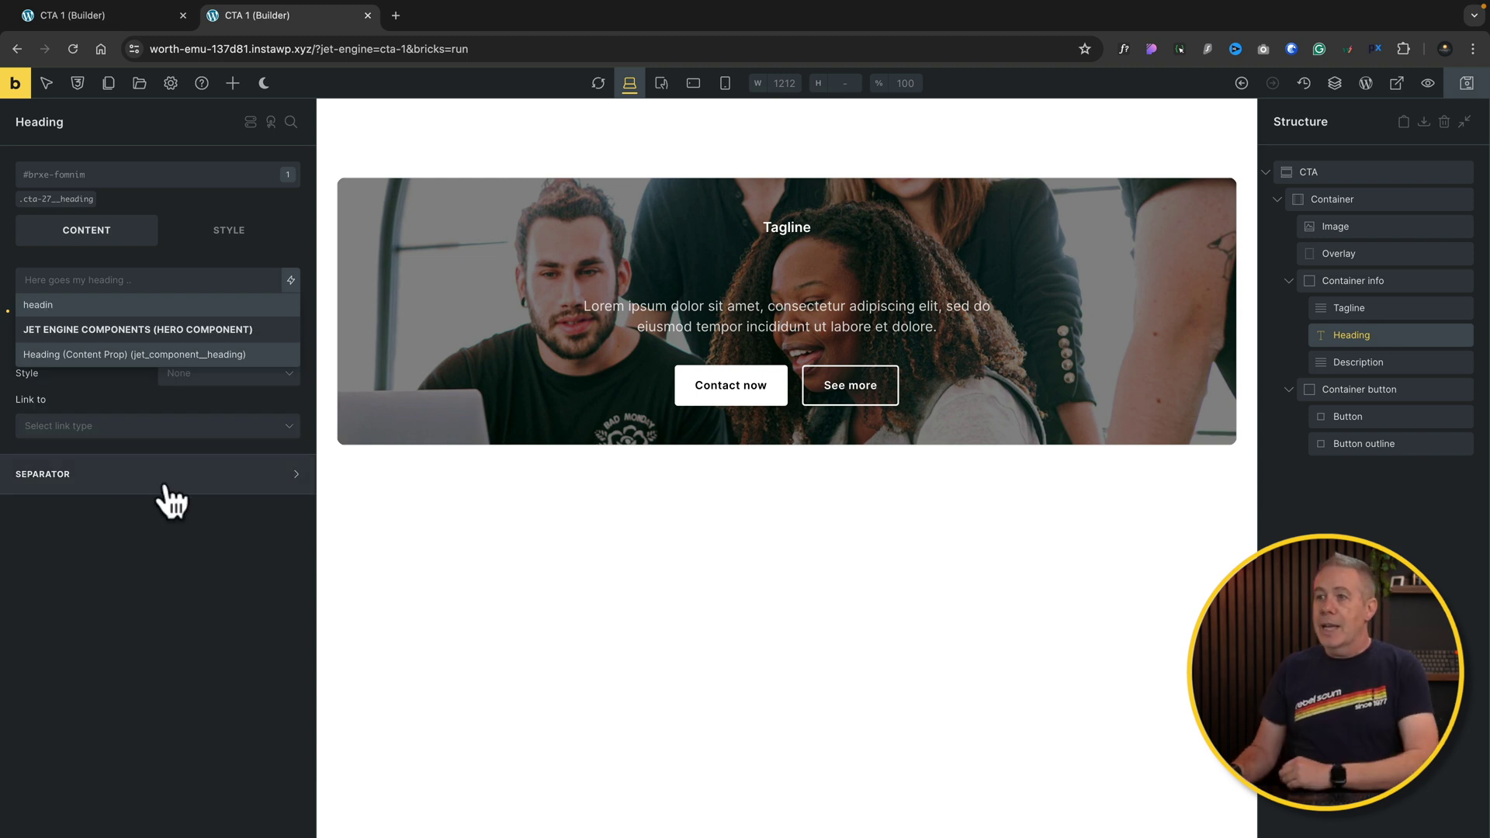
pyautogui.click(175, 355)
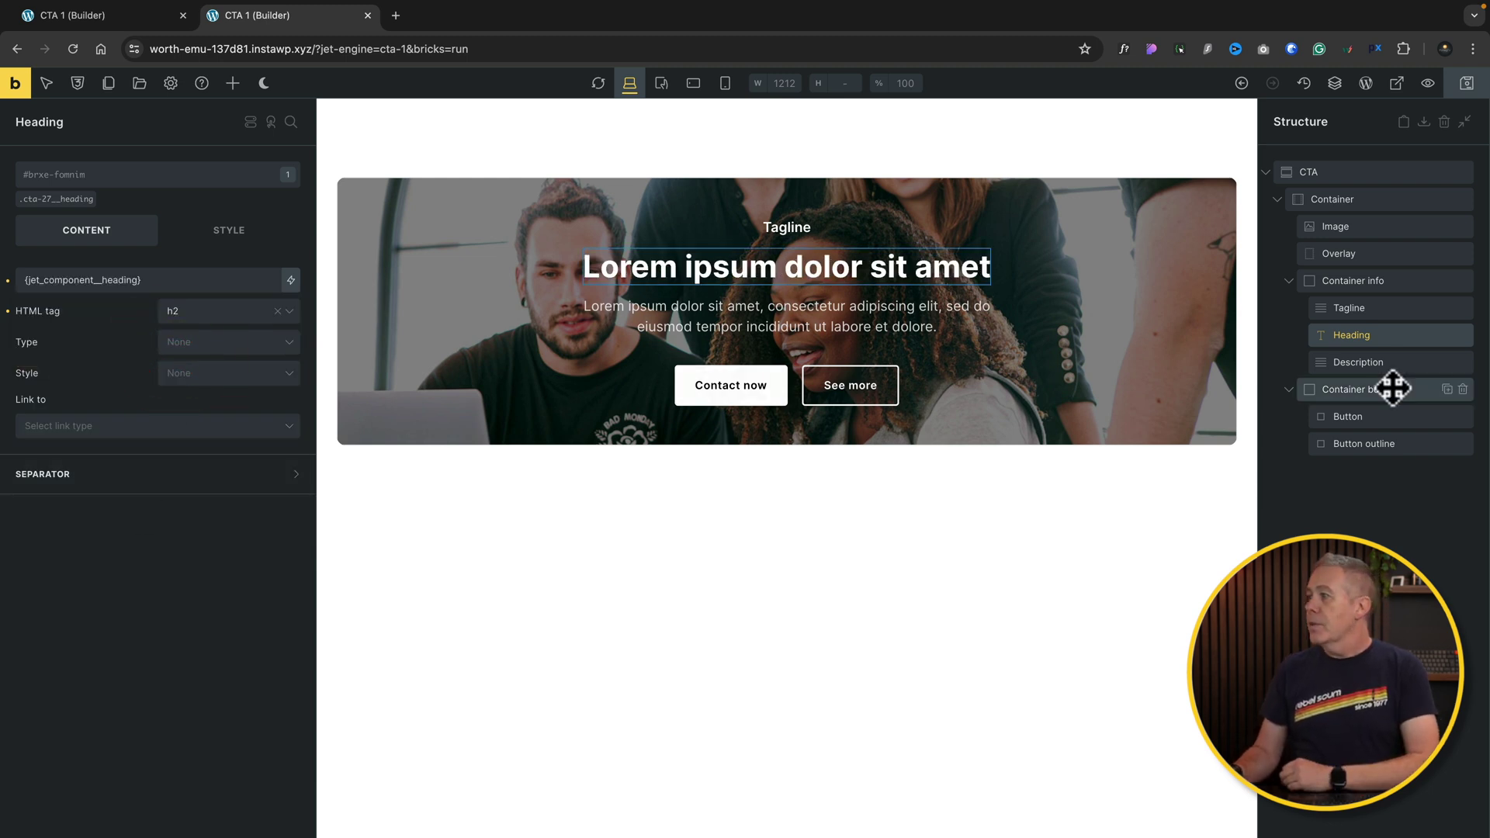
# Step: Bind the description element to the Description content prop and save the component
pyautogui.click(1405, 361)
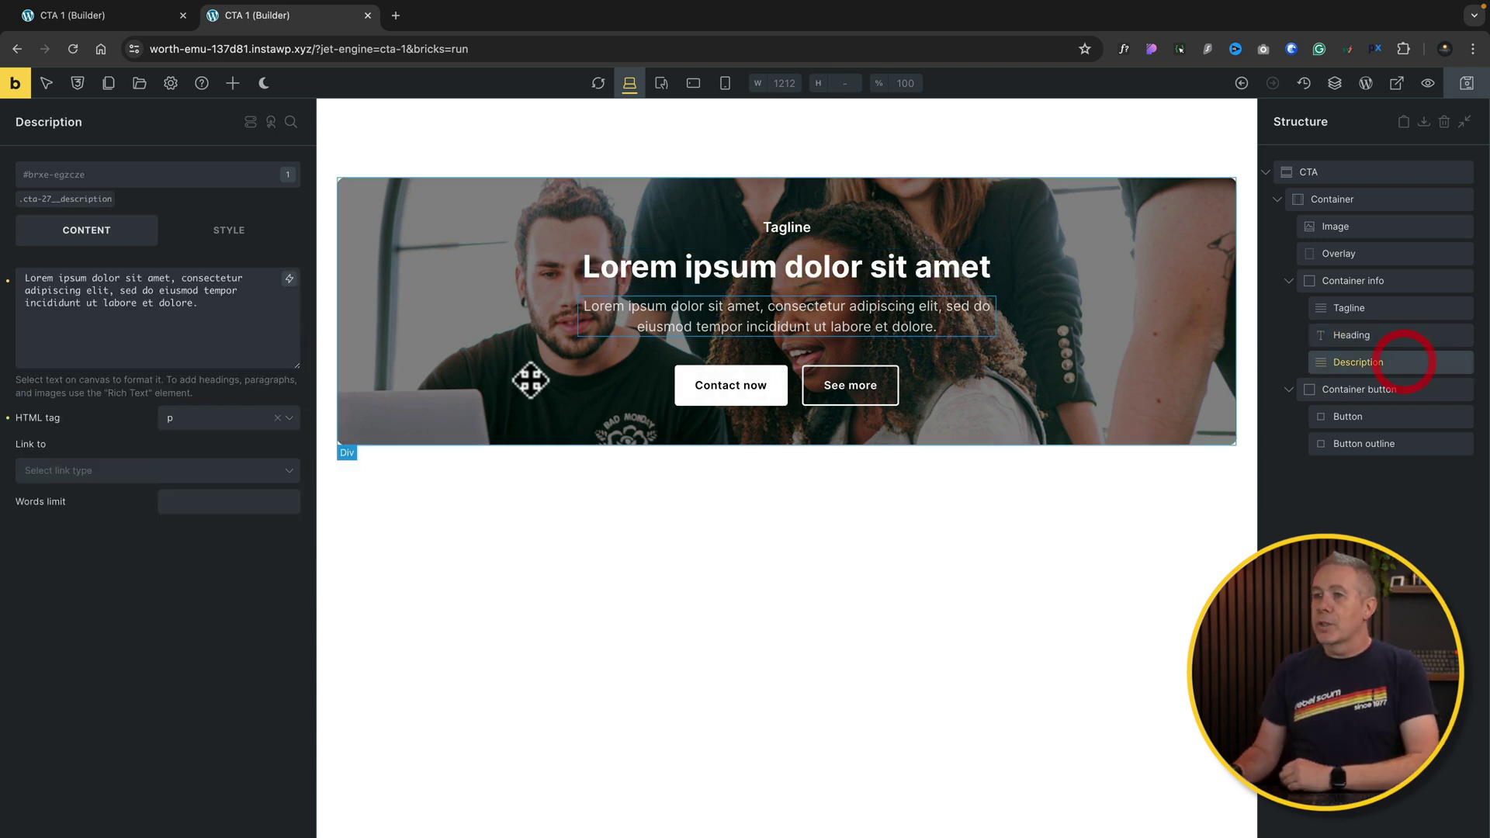
pyautogui.tripleClick(231, 291)
pyautogui.press('BackSpace')
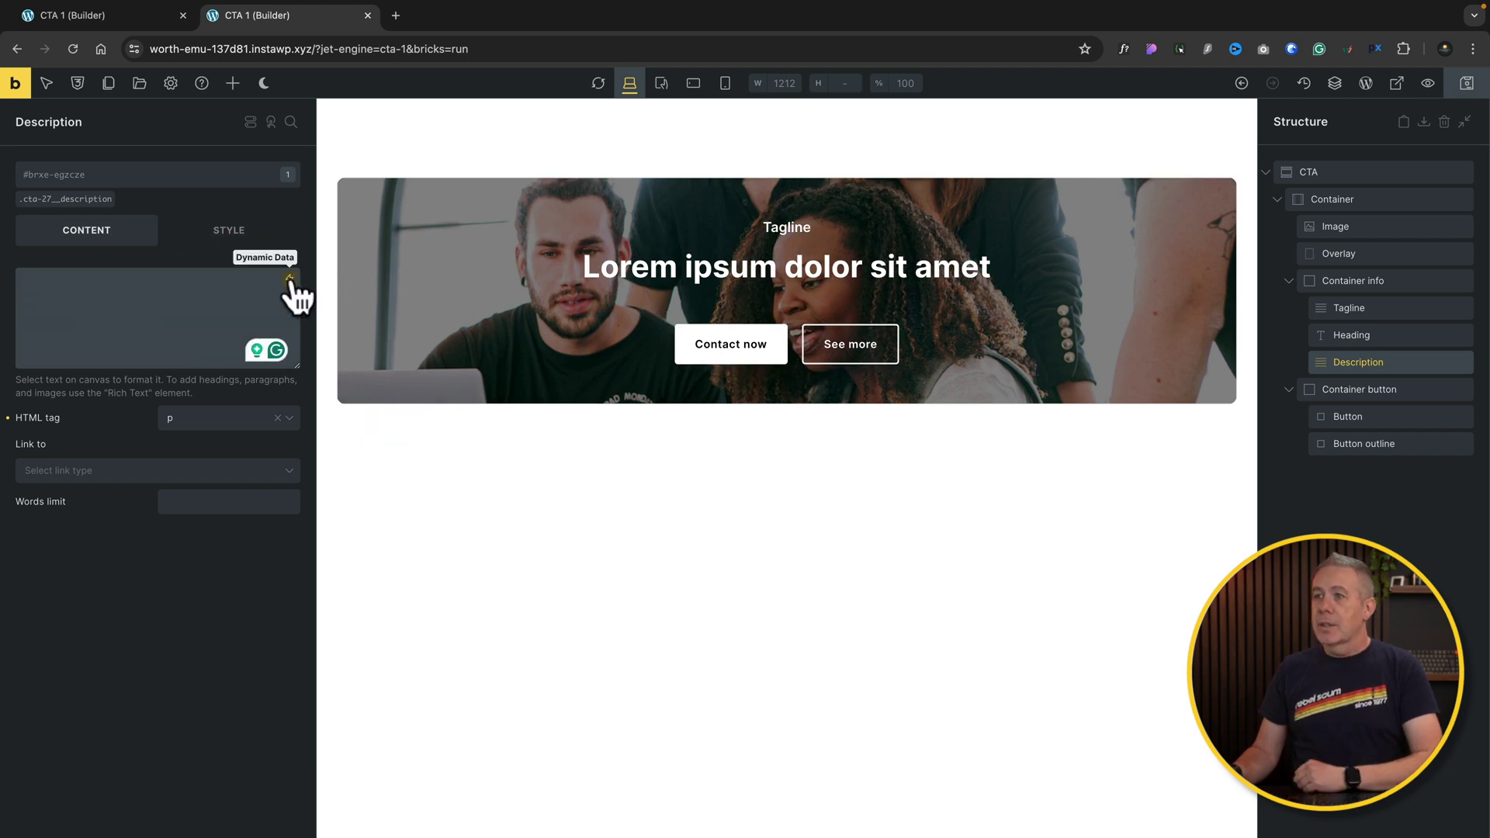
pyautogui.click(290, 279)
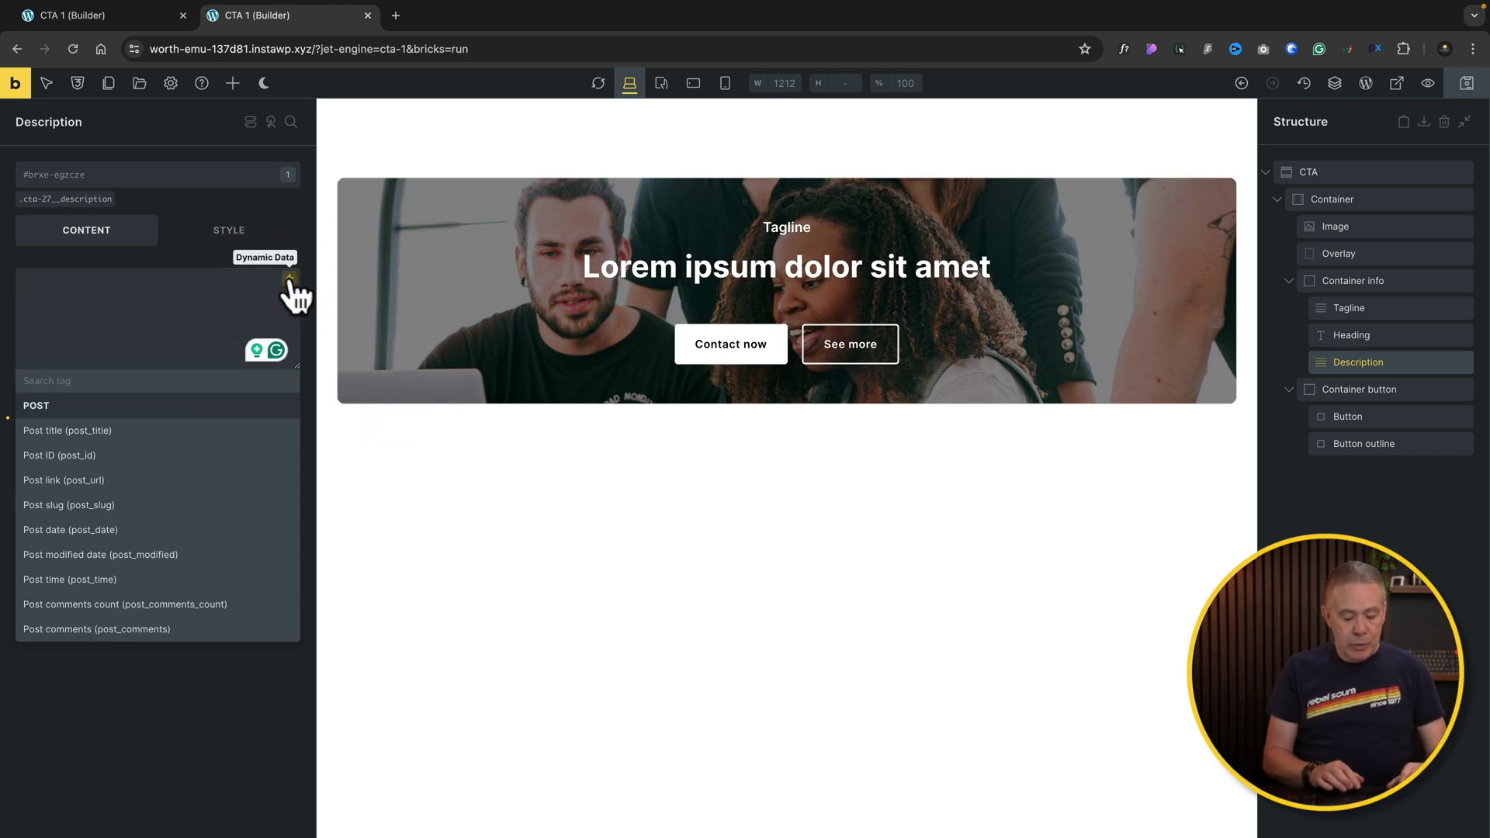
pyautogui.write('desc')
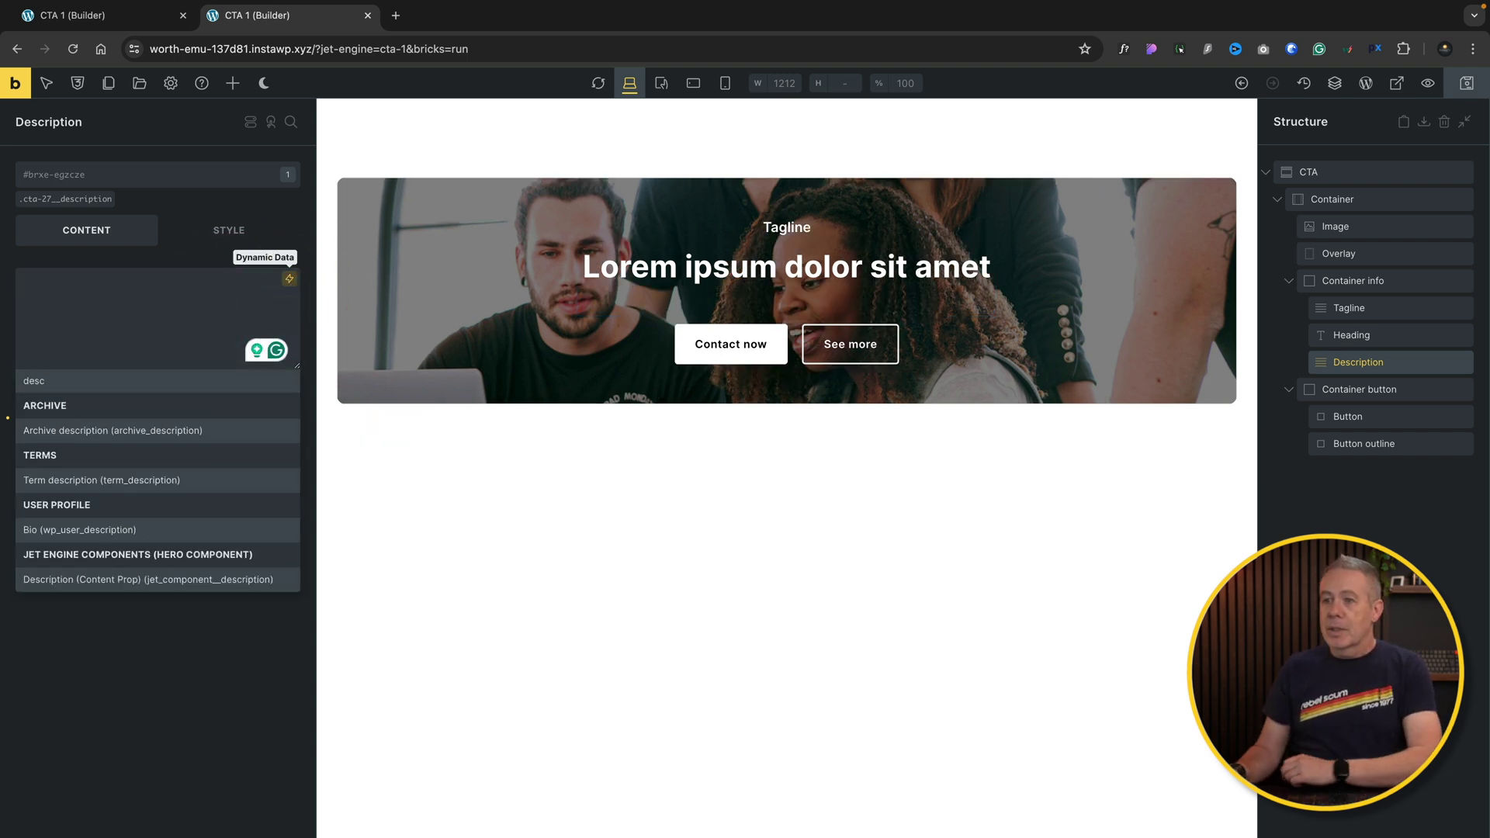
pyautogui.click(136, 579)
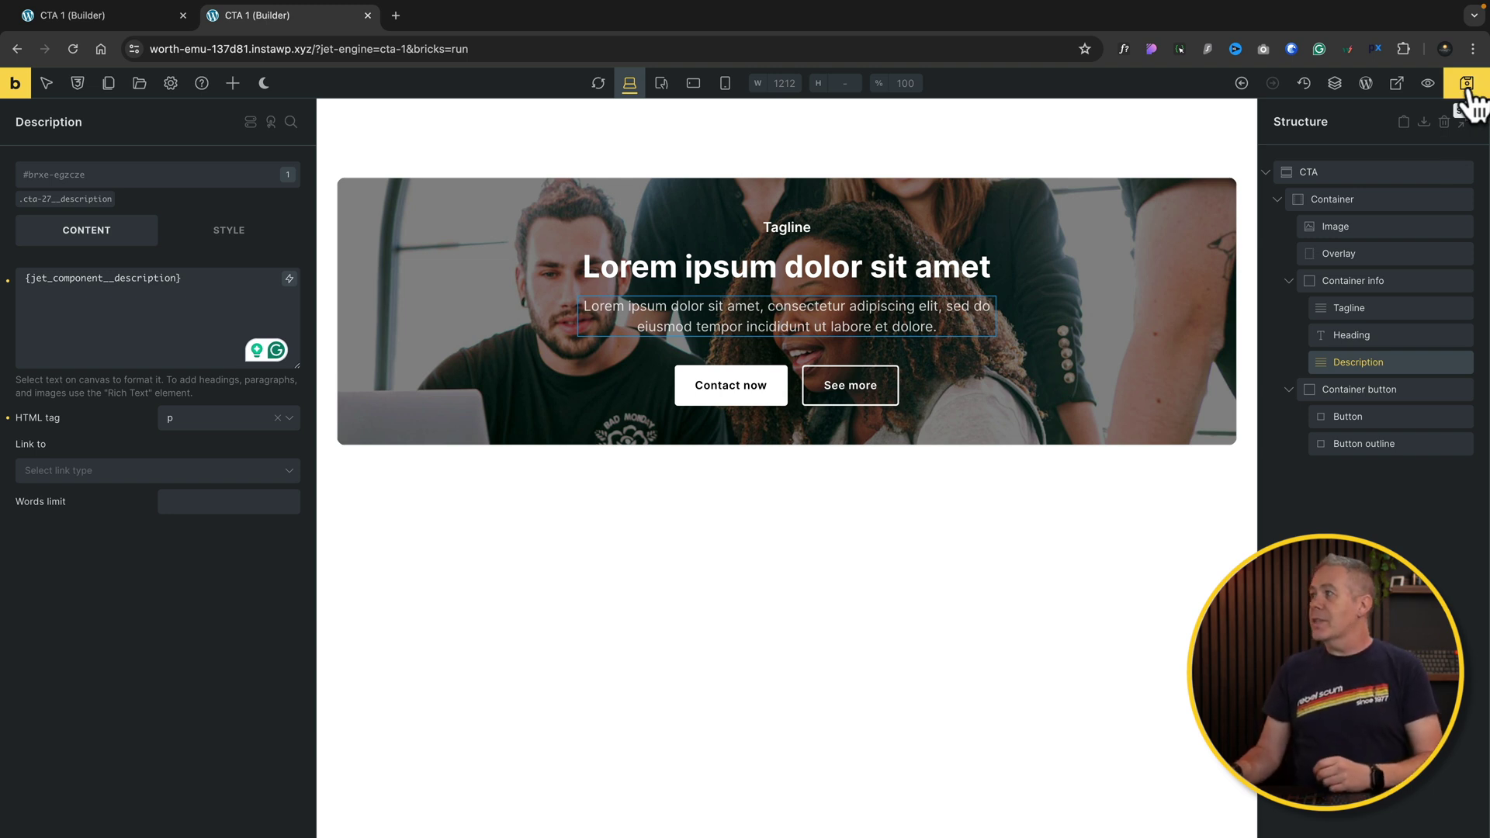
pyautogui.click(1467, 83)
# Step: Publish a new page 'CTA Test', open it in Bricks, and search elements for 'cta'
pyautogui.click(16, 83)
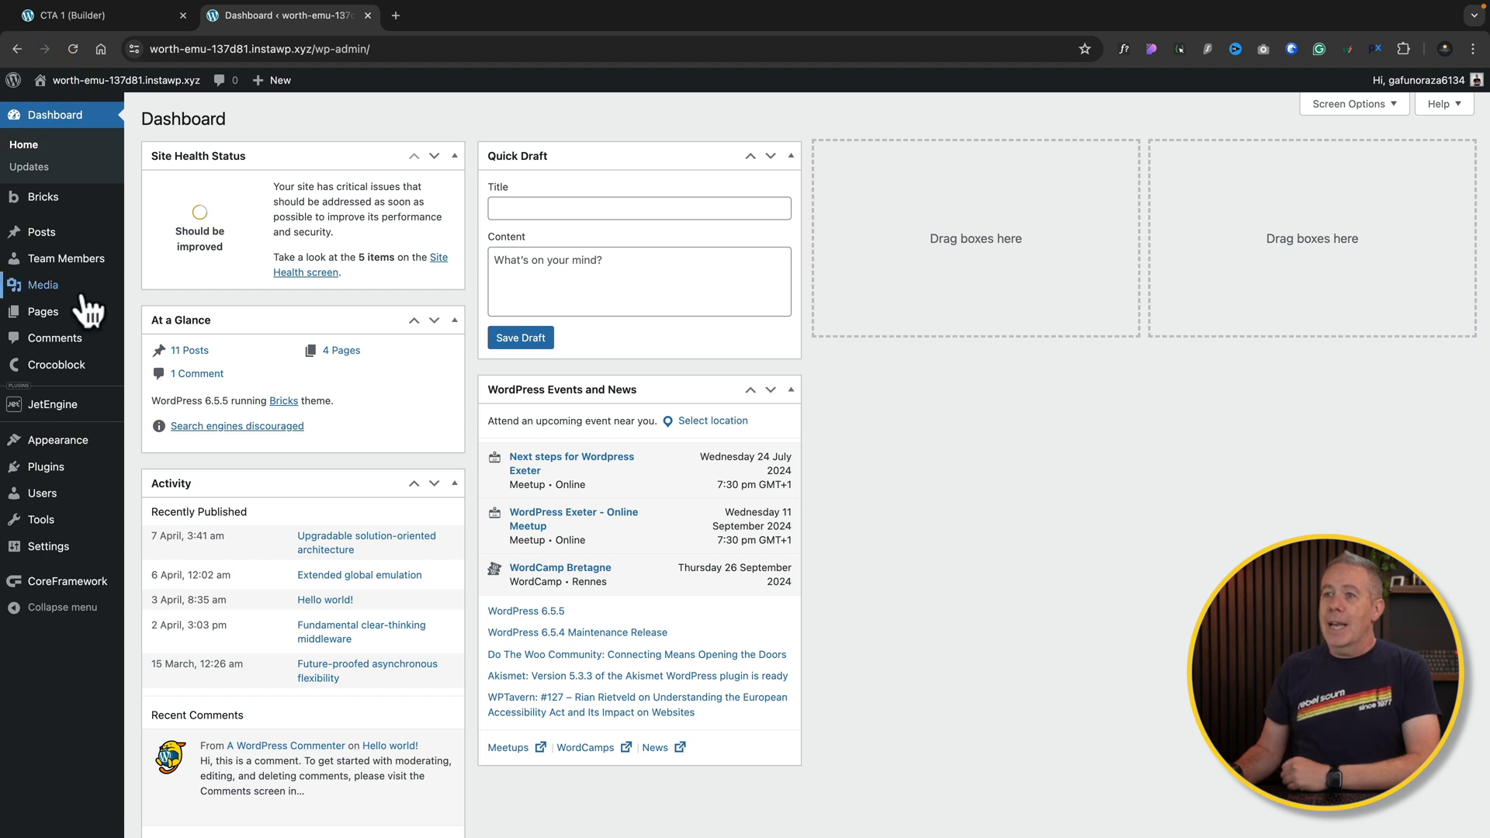
pyautogui.moveTo(62, 316)
pyautogui.click(153, 336)
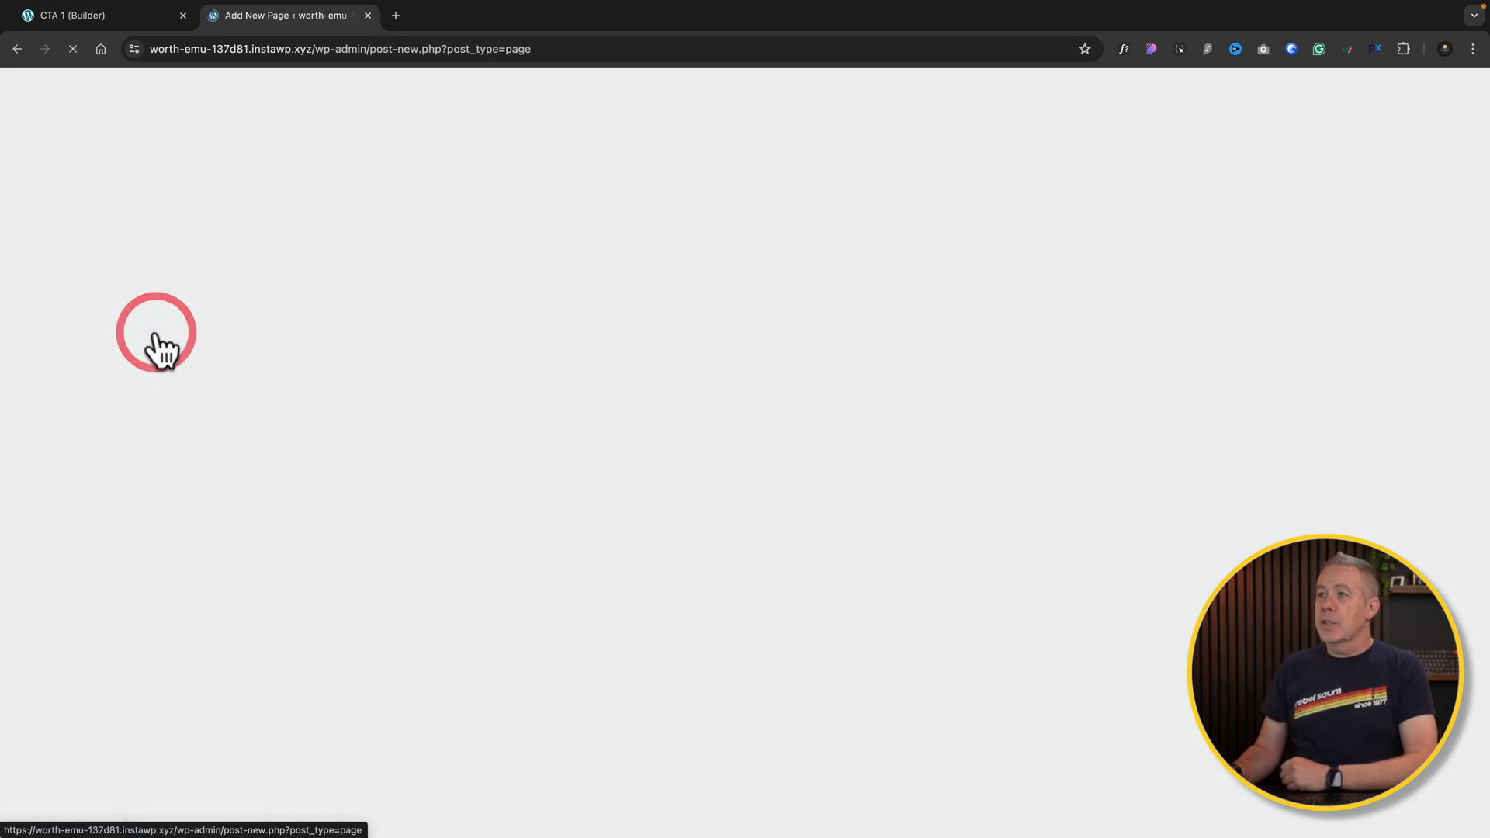
pyautogui.write('CTA ')
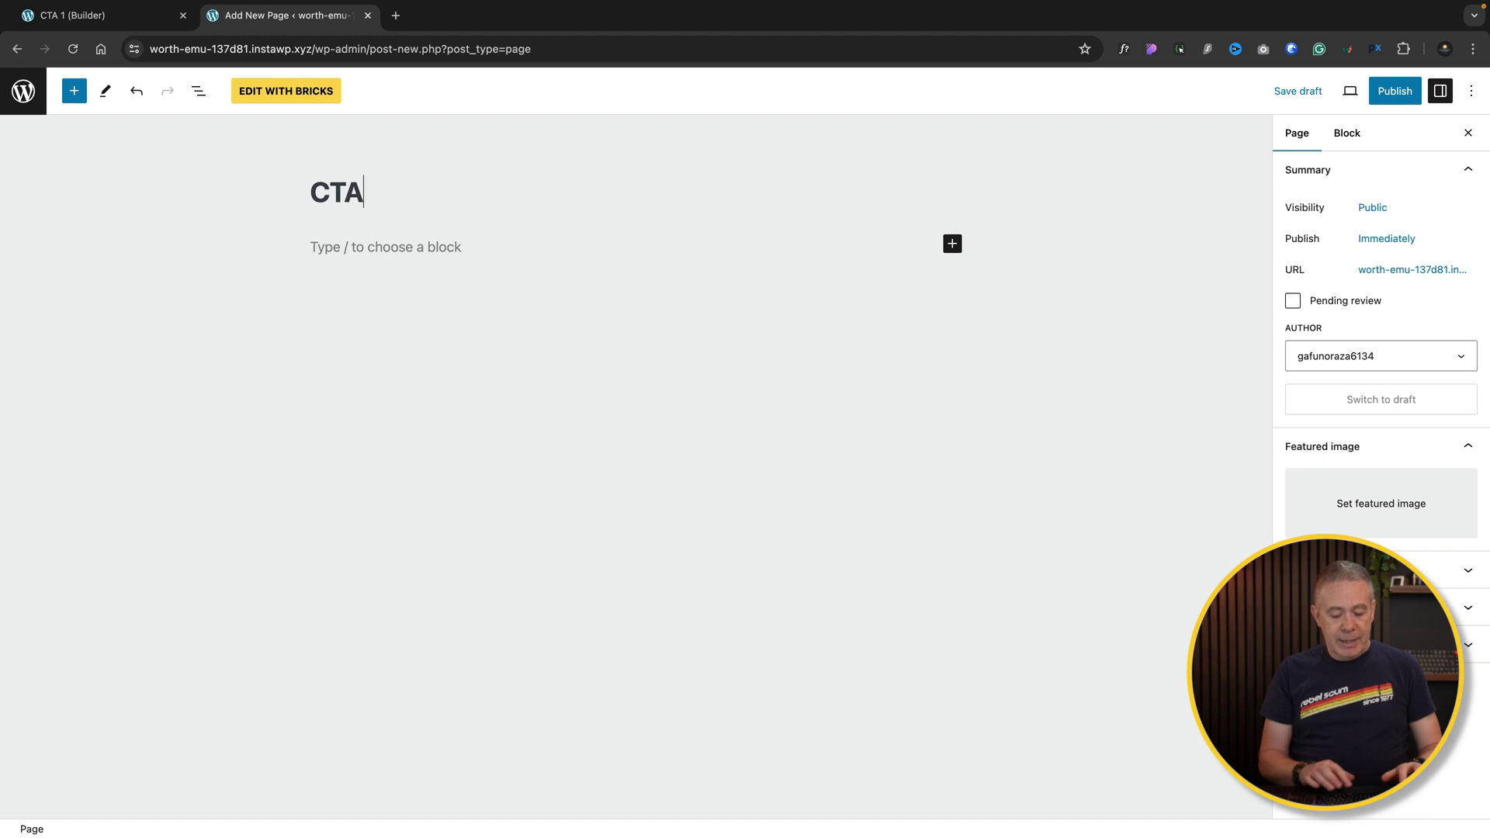
pyautogui.write('Test')
pyautogui.click(1395, 91)
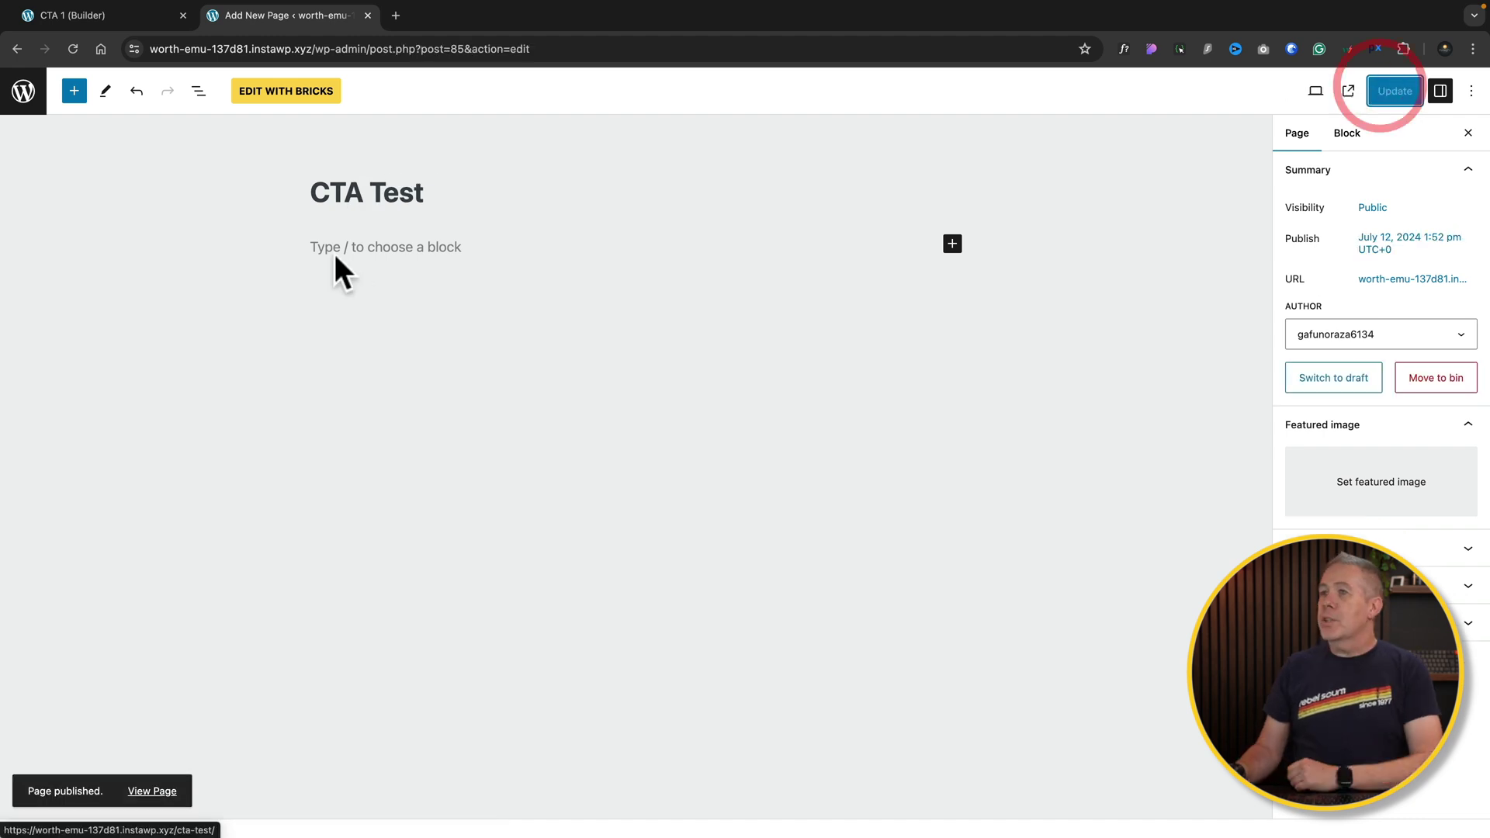
pyautogui.click(295, 90)
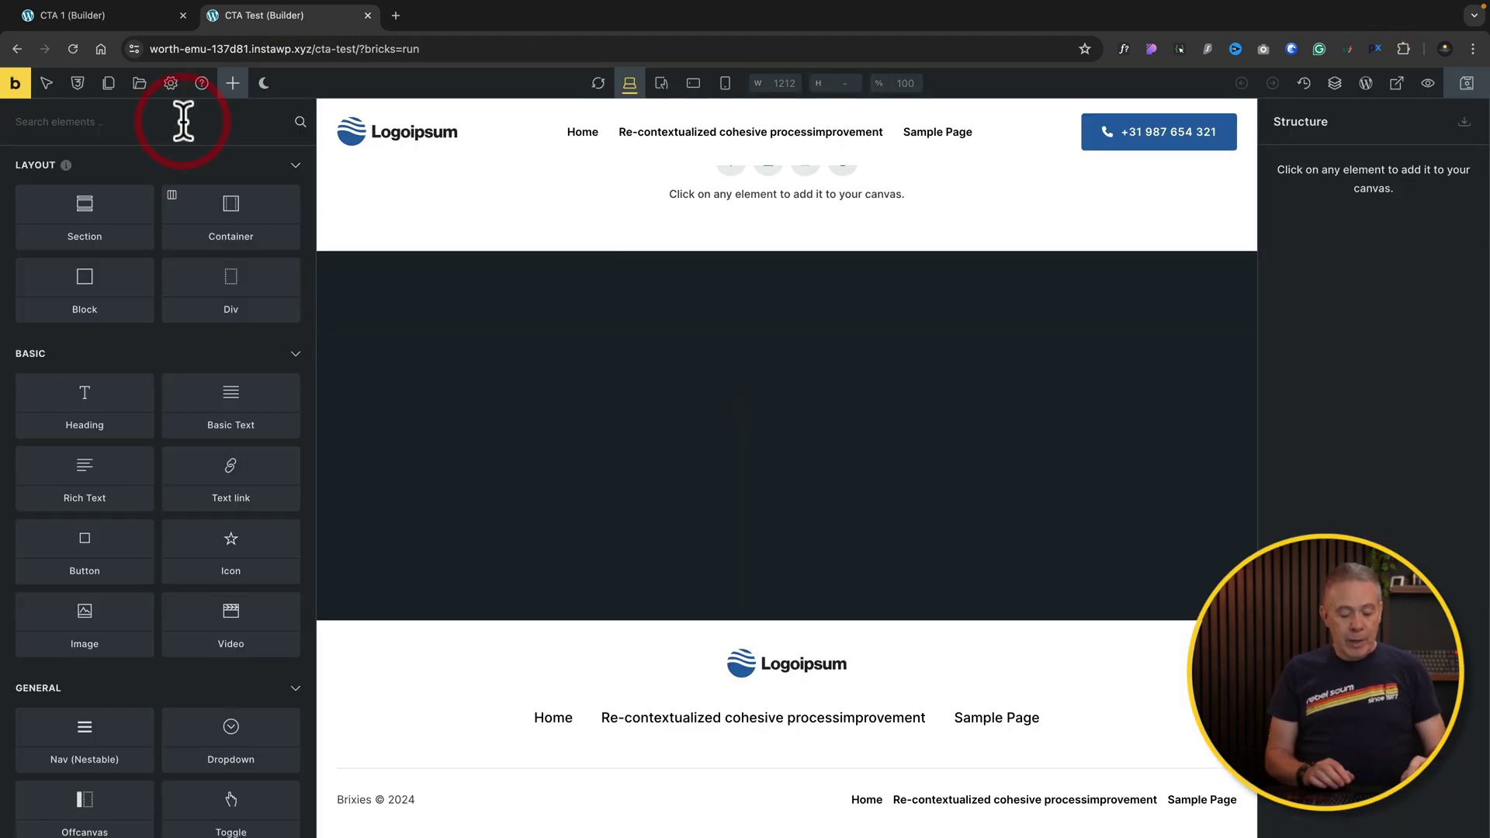
pyautogui.click(183, 120)
pyautogui.write('cta')
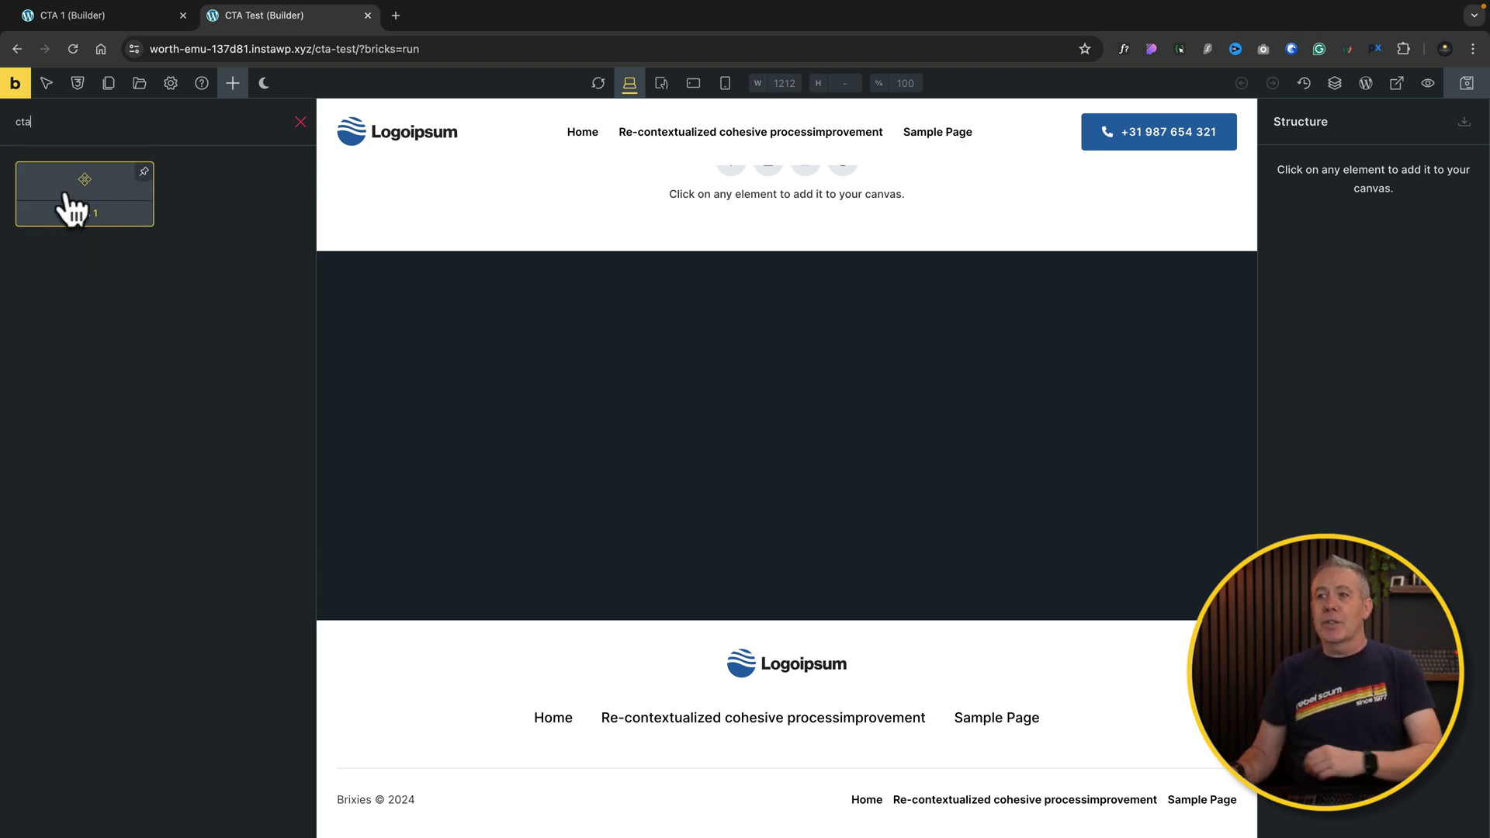
# Step: Insert CTA 1 on the CTA Test page and reveal its Heading, Tagline, Description and Image props
pyautogui.click(74, 208)
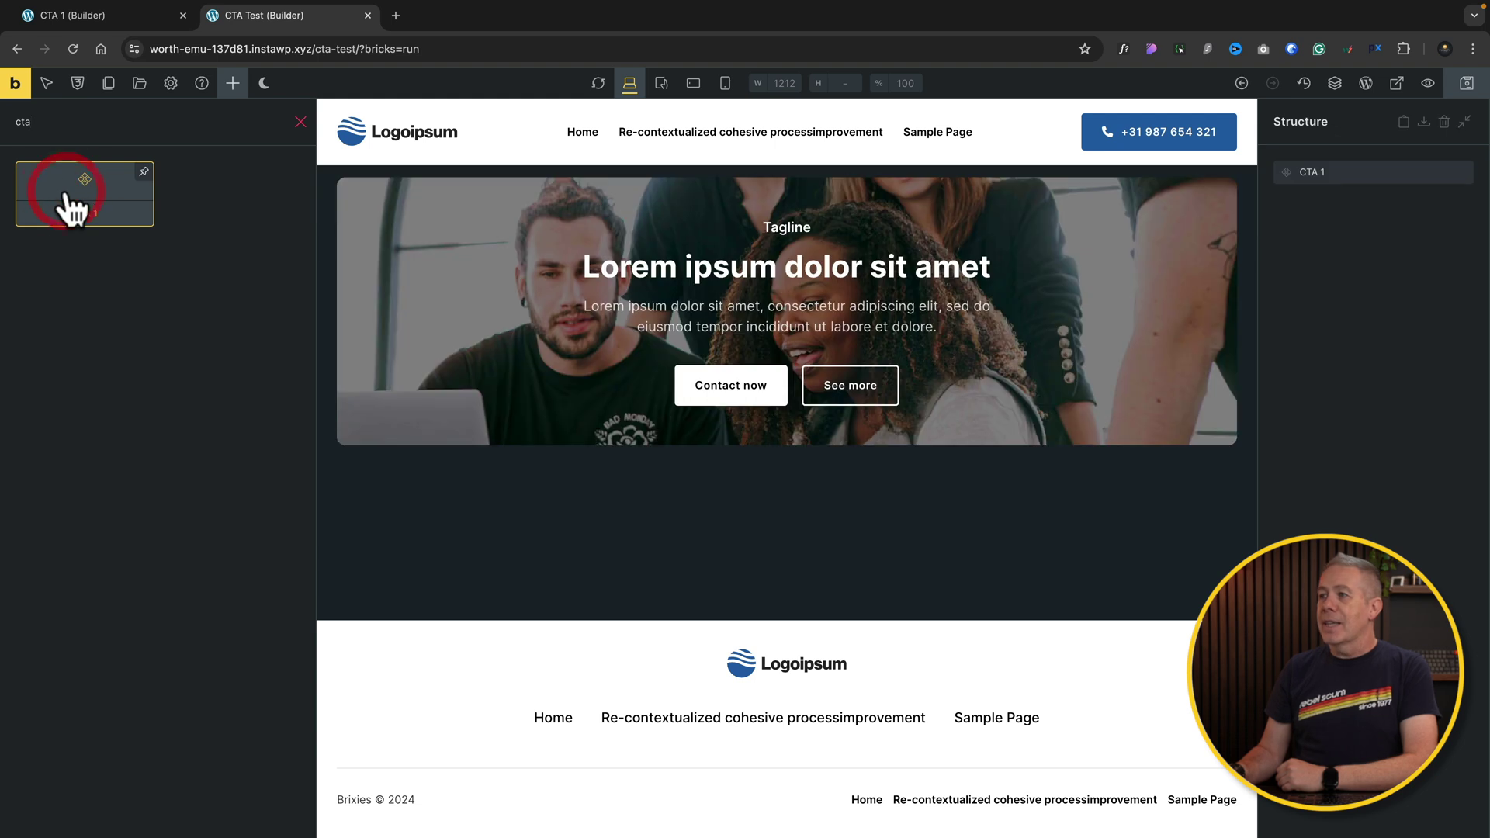
pyautogui.click(1334, 177)
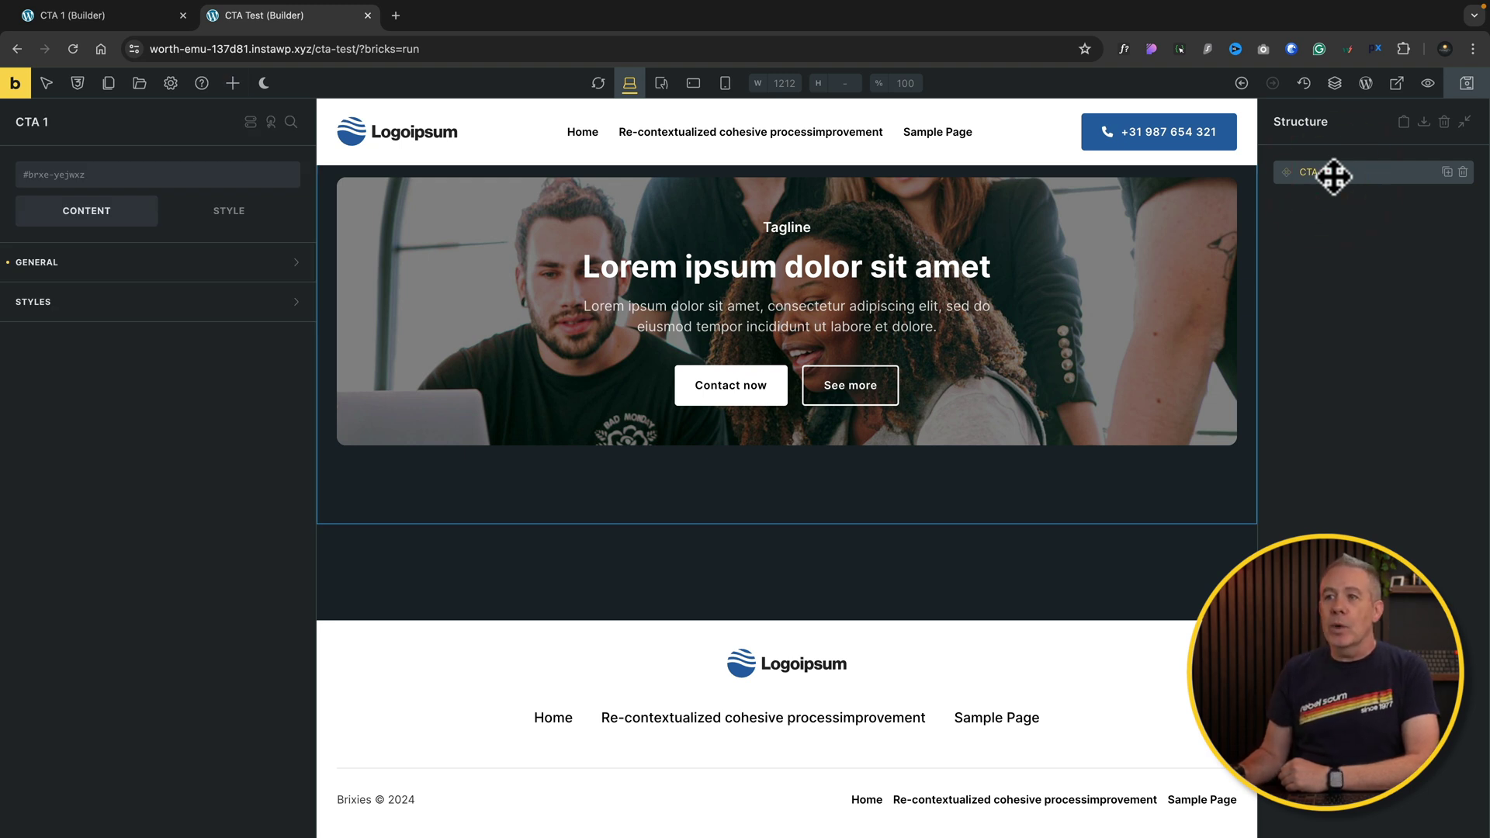
pyautogui.click(77, 273)
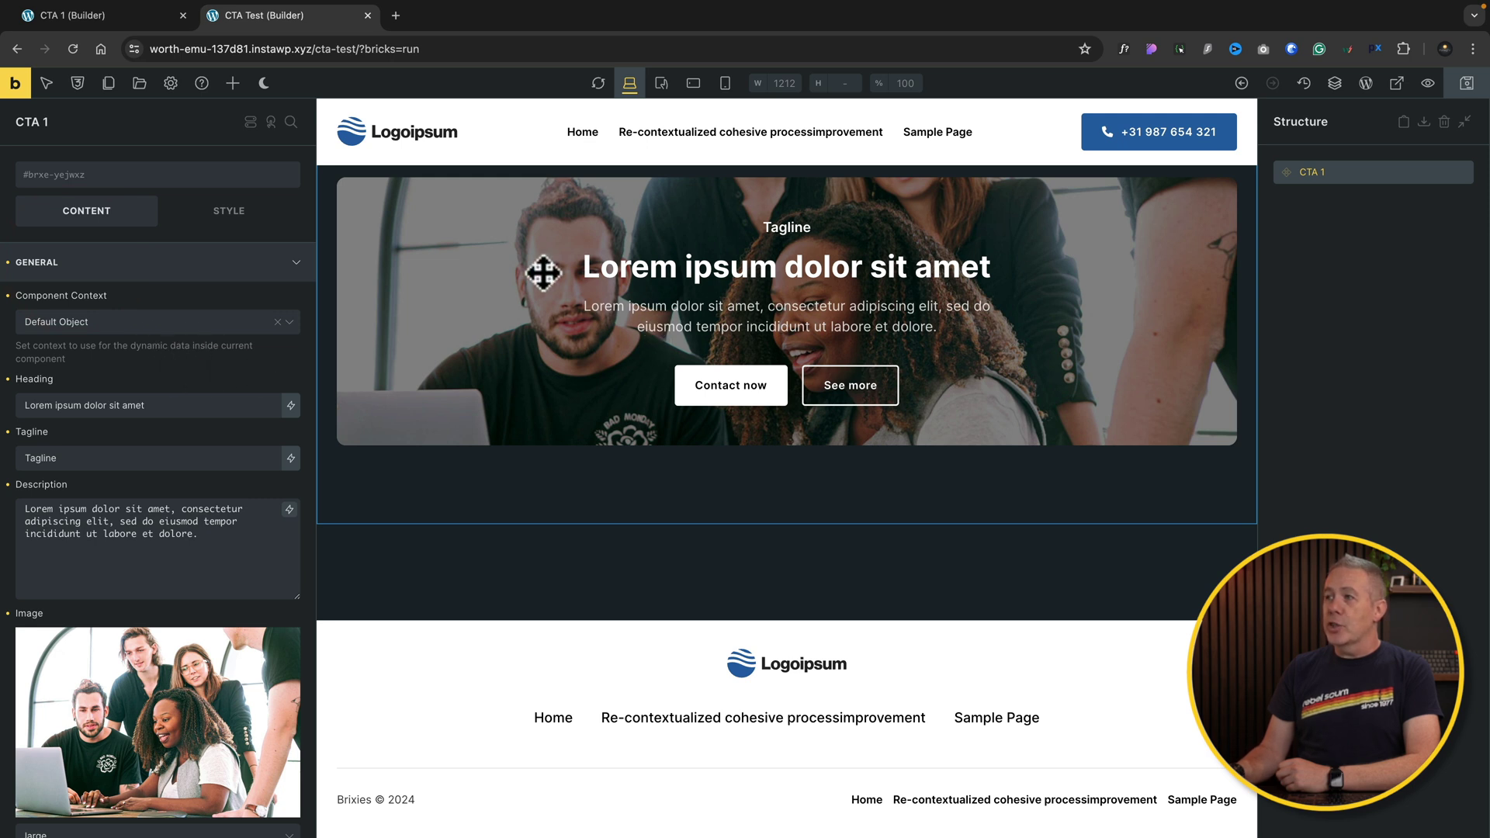
# Step: Replace this instance's image with the wordpress0.jpg crowd photo and set its tagline to FEATURES
pyautogui.scroll(-1, 246, 576)
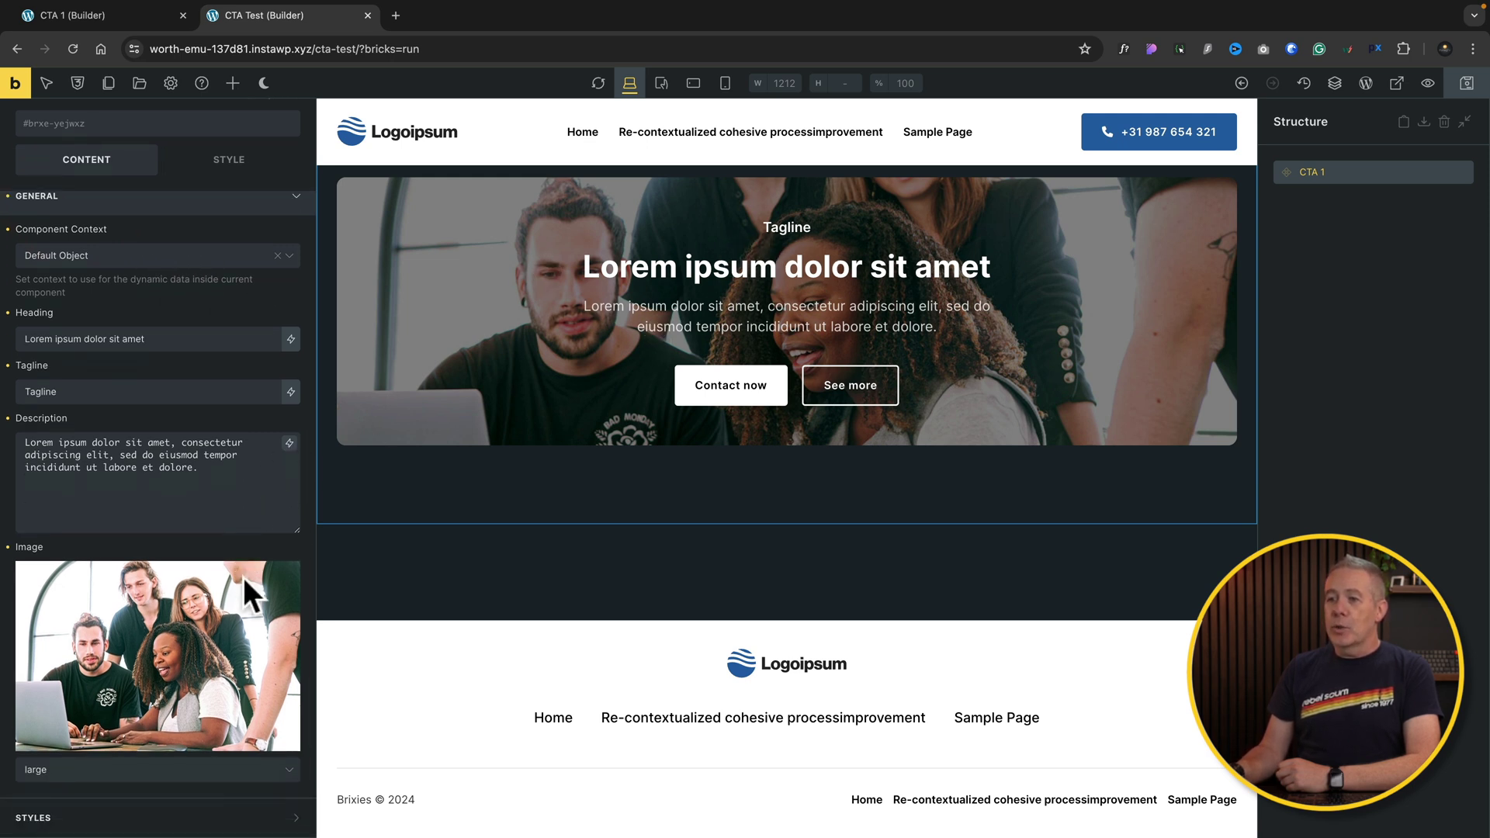
pyautogui.click(291, 572)
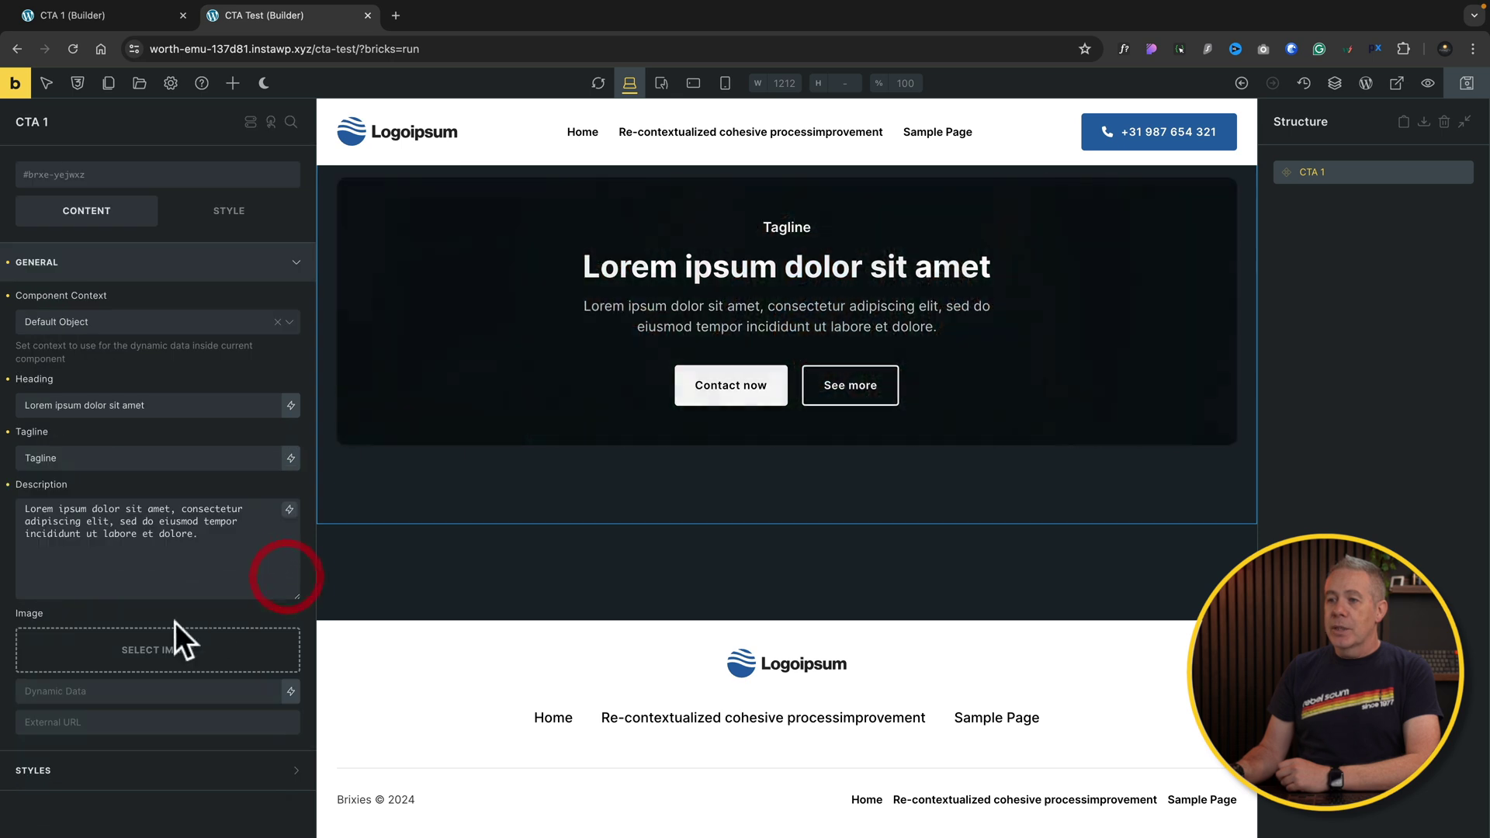
pyautogui.click(152, 649)
pyautogui.click(574, 299)
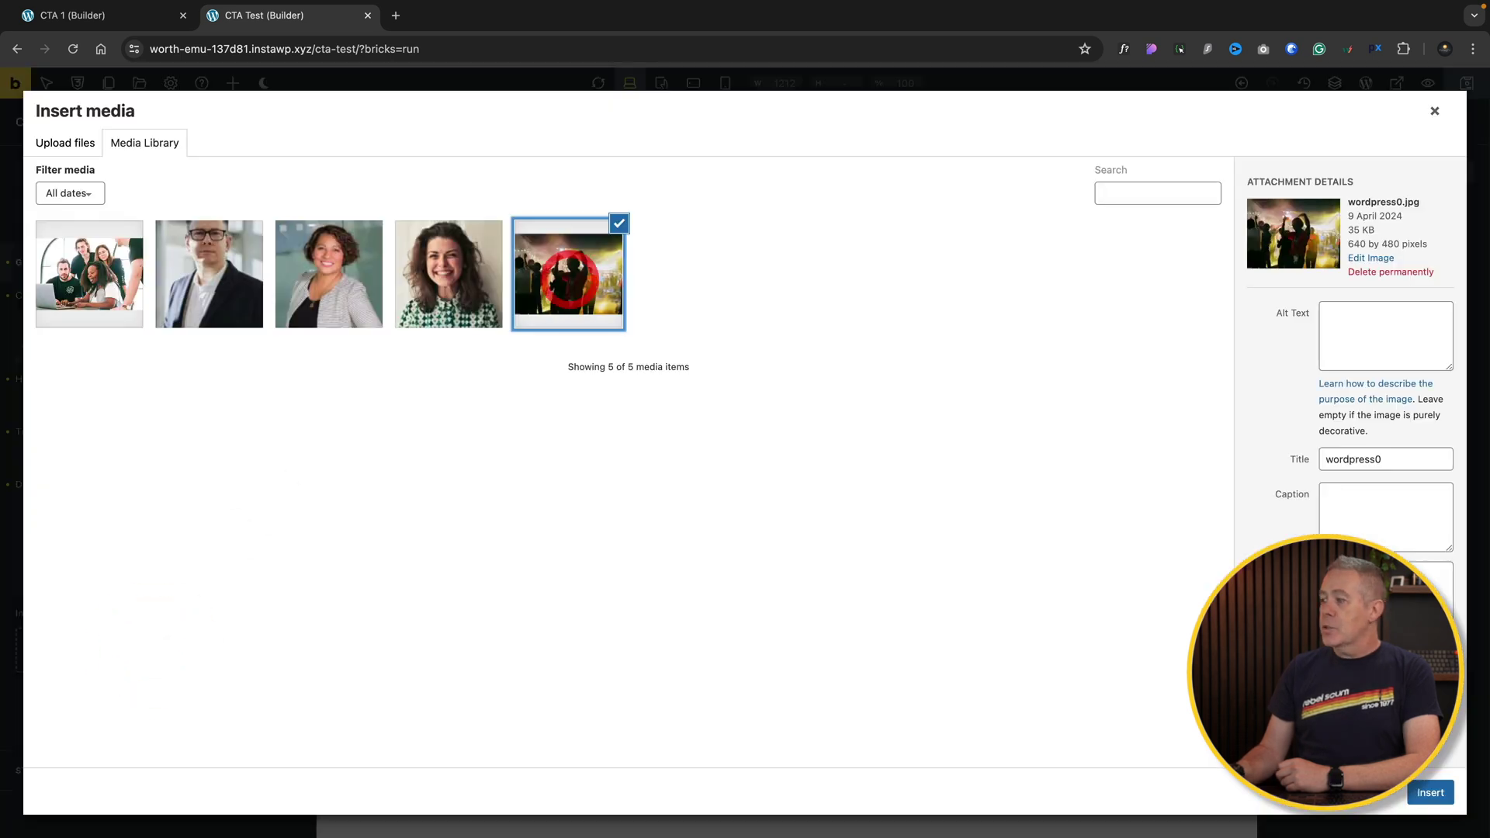
pyautogui.click(1430, 792)
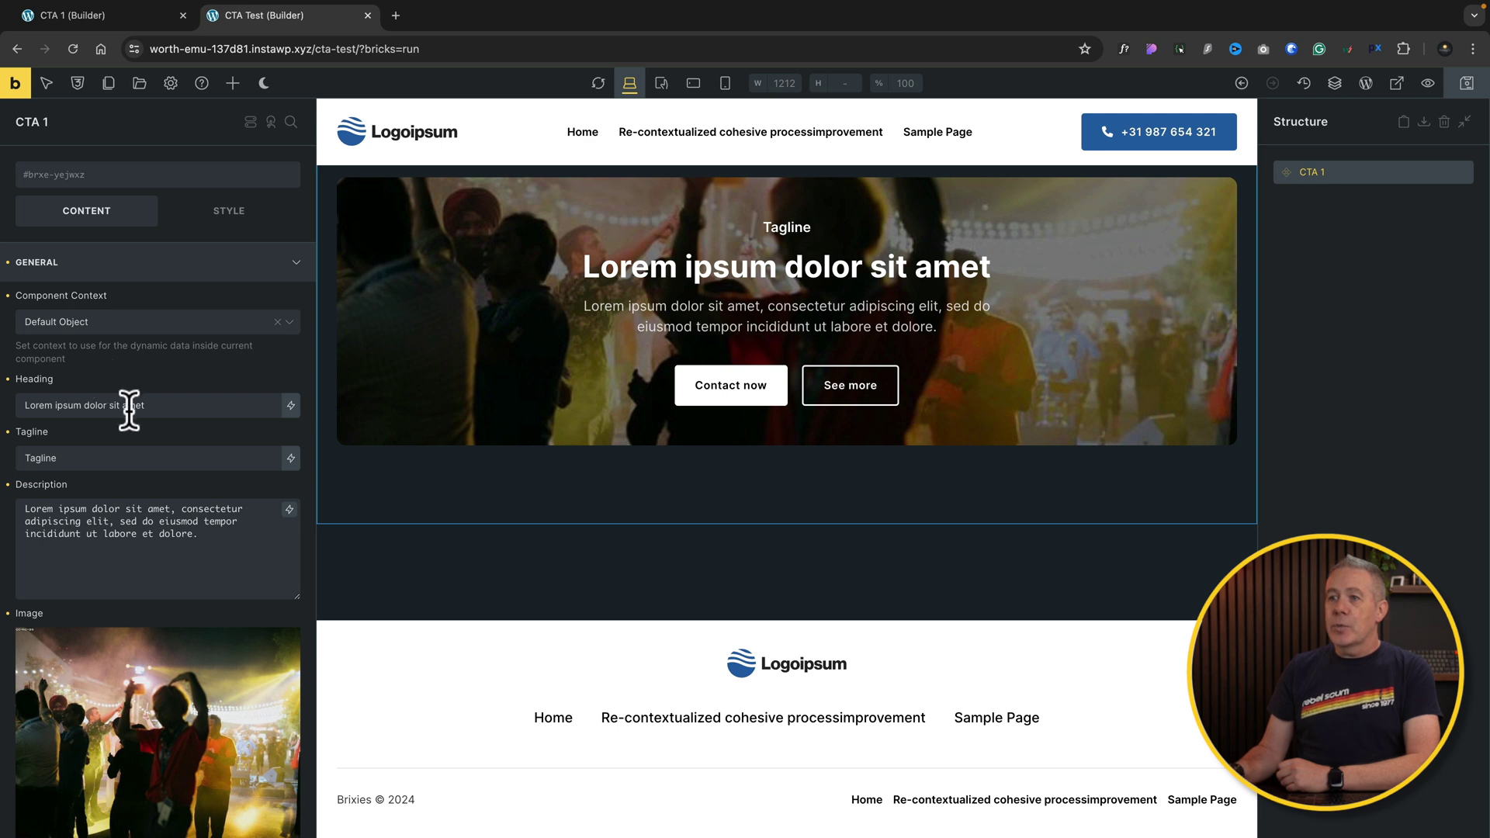
pyautogui.doubleClick(100, 461)
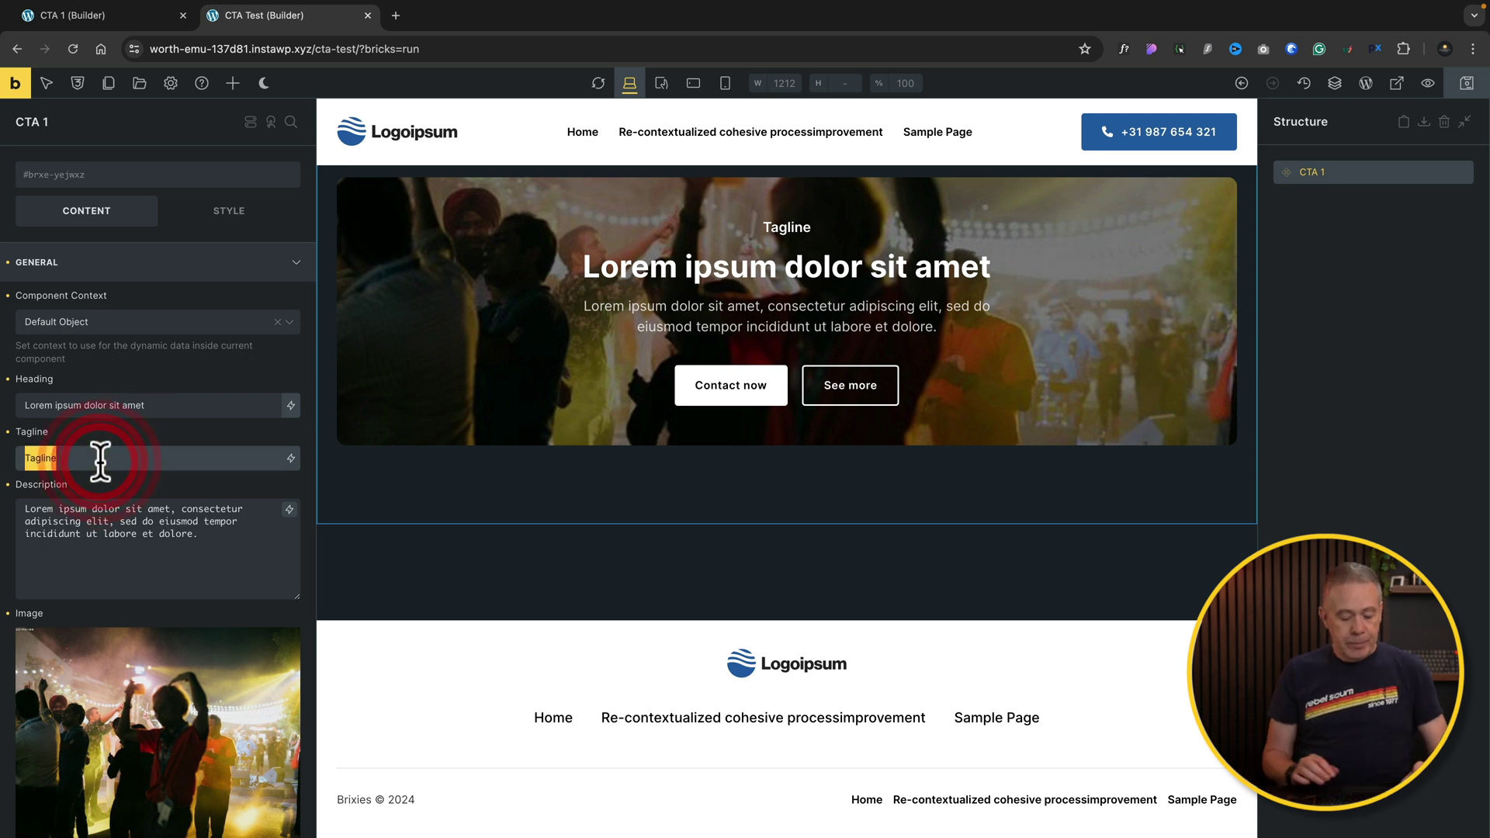
pyautogui.write('FEATURES')
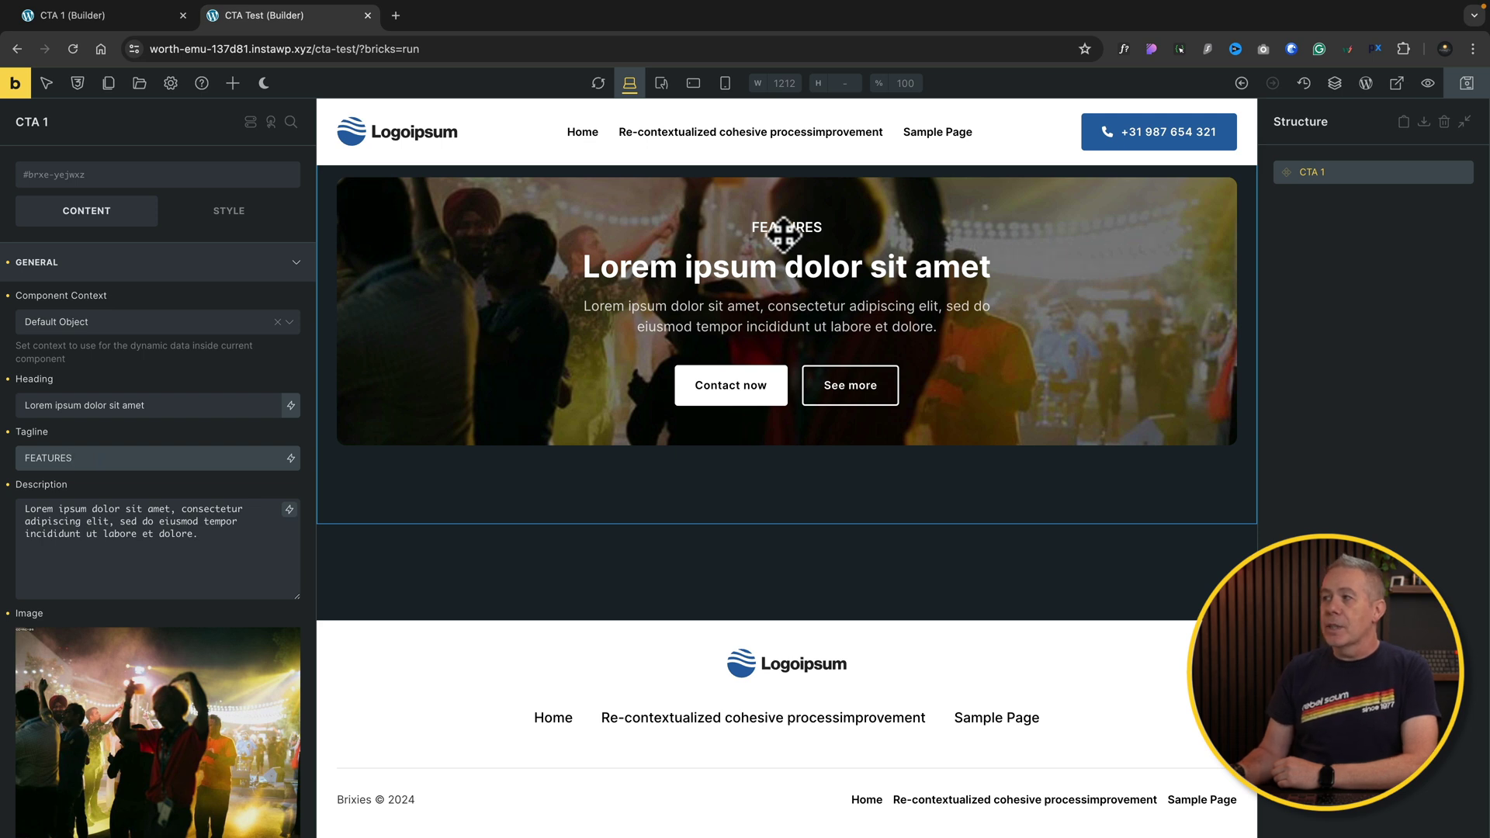
# Step: Add a second CTA 1 instance below the first, found by searching 'cta', and select it
pyautogui.click(233, 83)
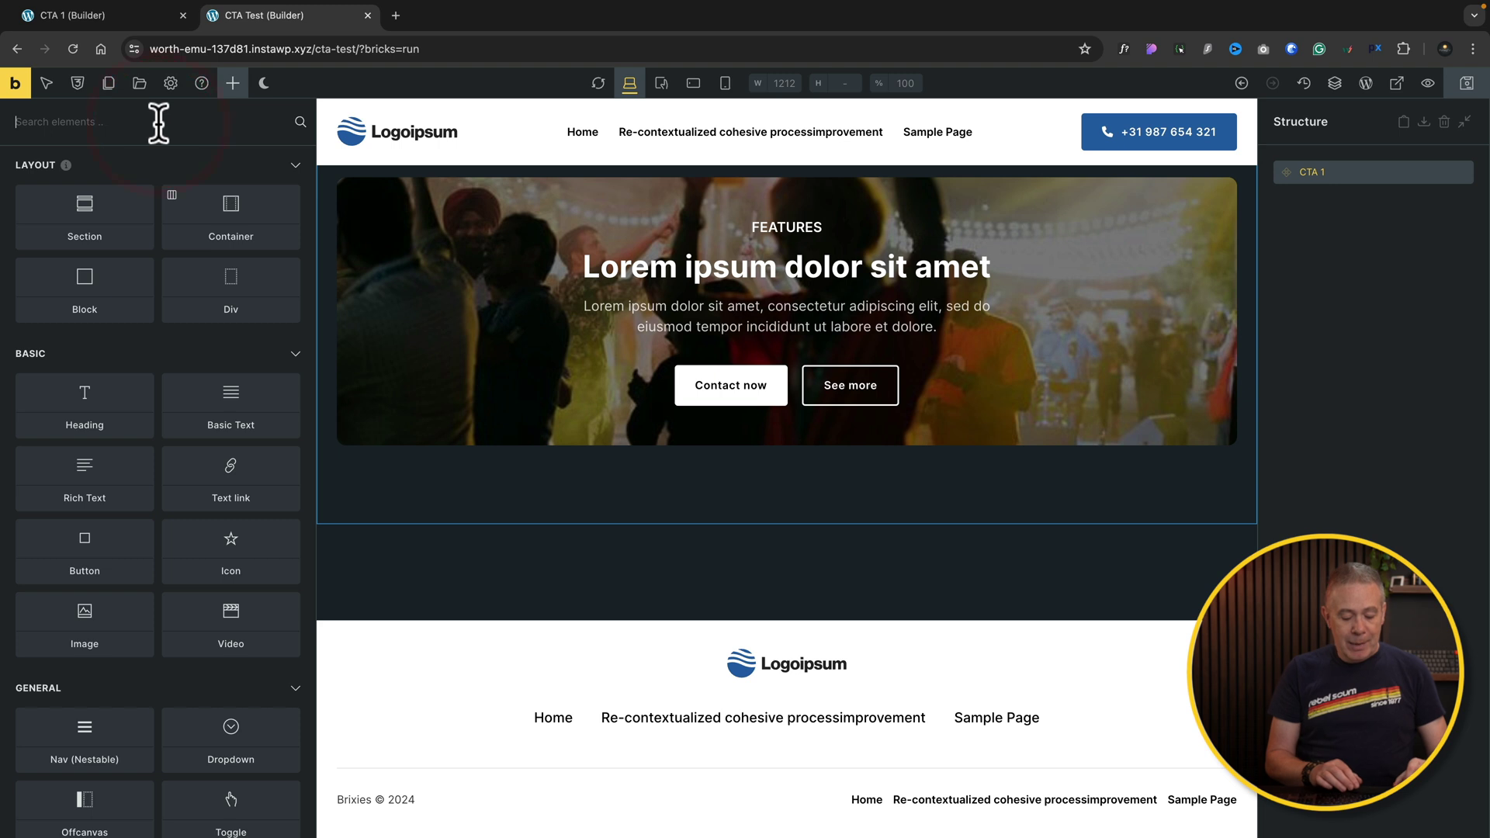
pyautogui.click(158, 122)
pyautogui.write('cta')
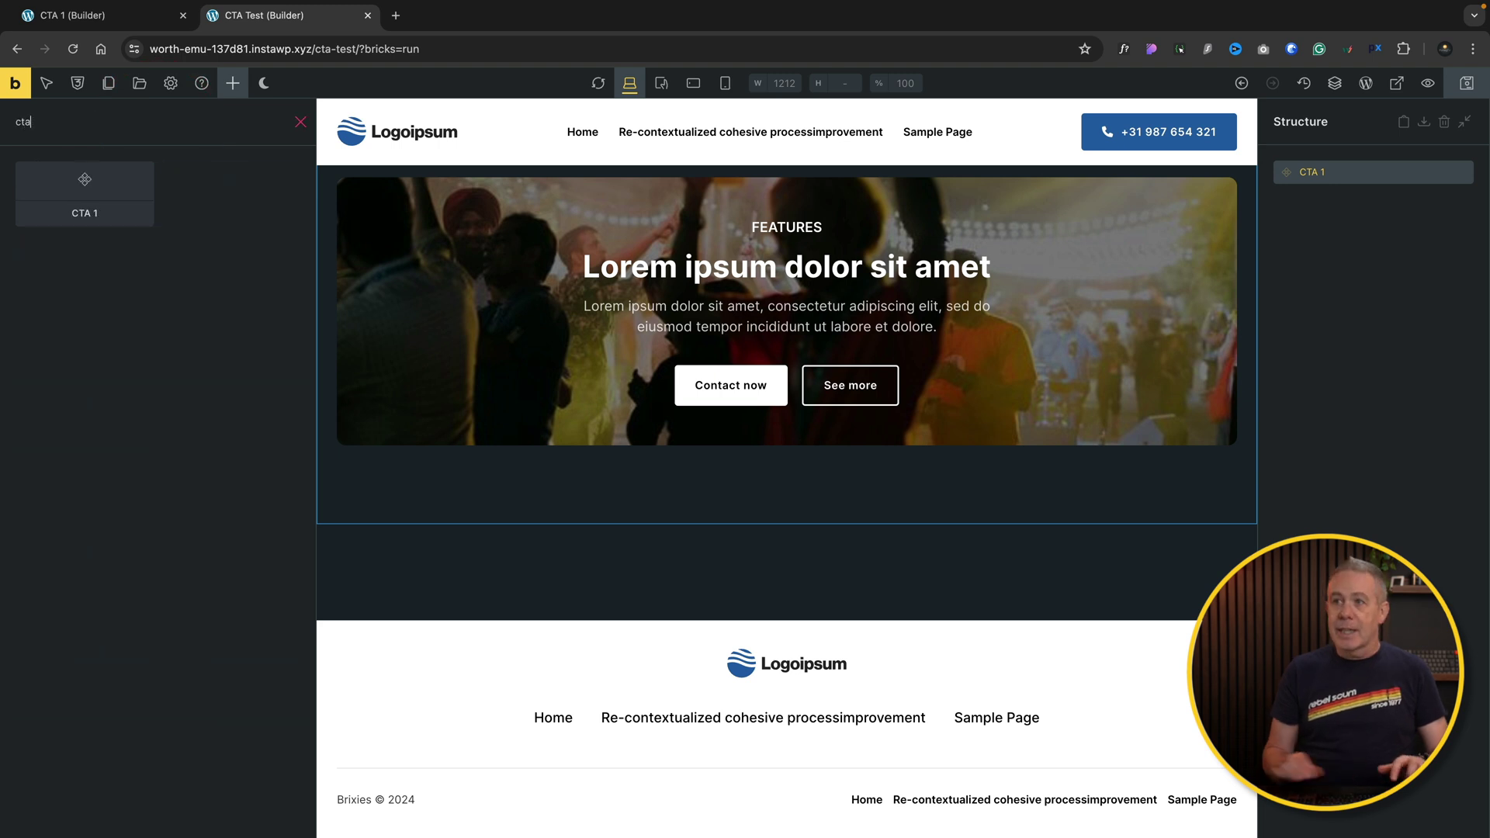
pyautogui.click(83, 209)
pyautogui.scroll(-3, 904, 593)
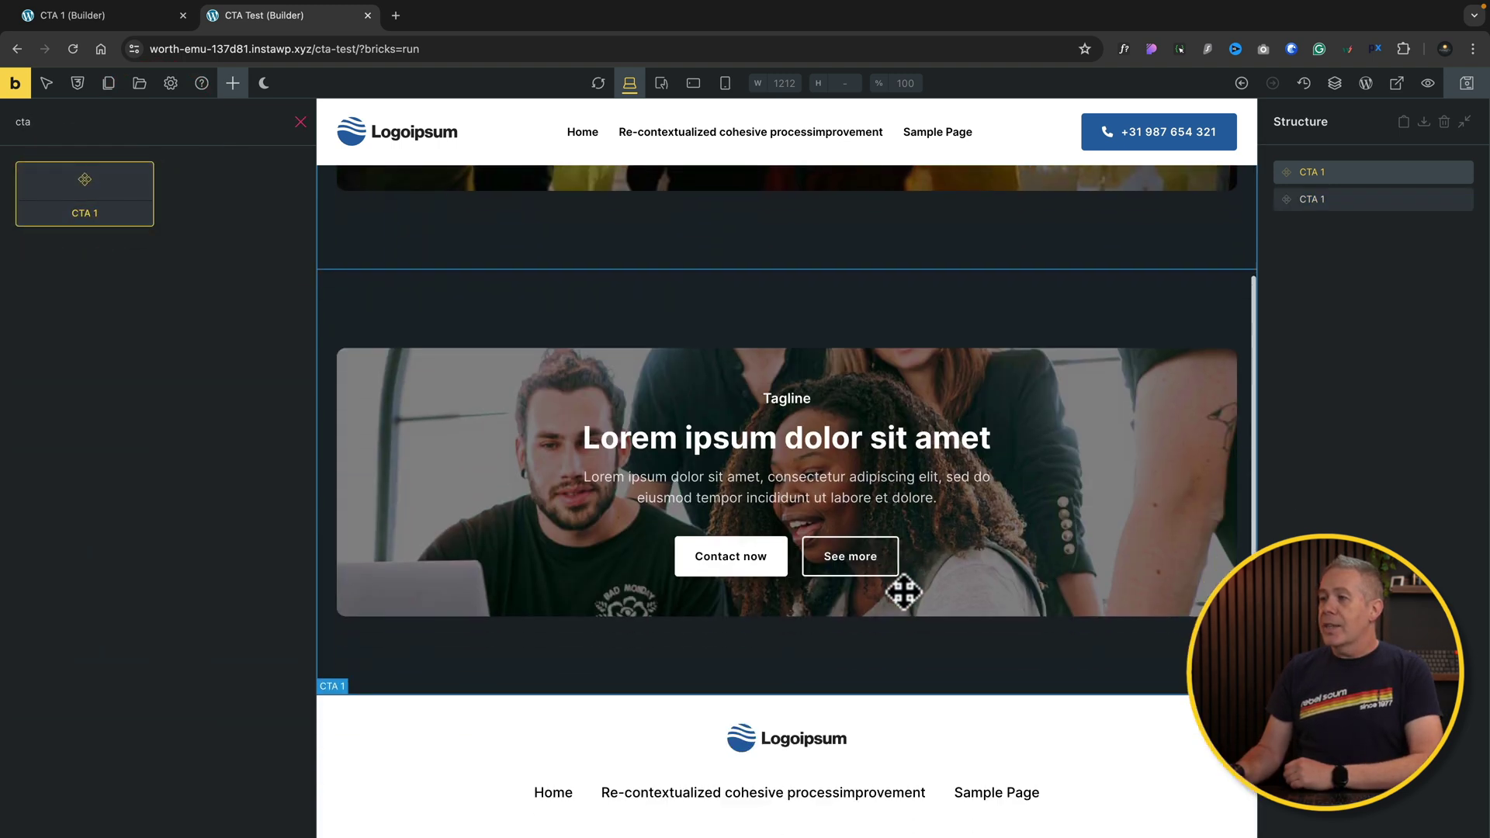
pyautogui.click(1349, 200)
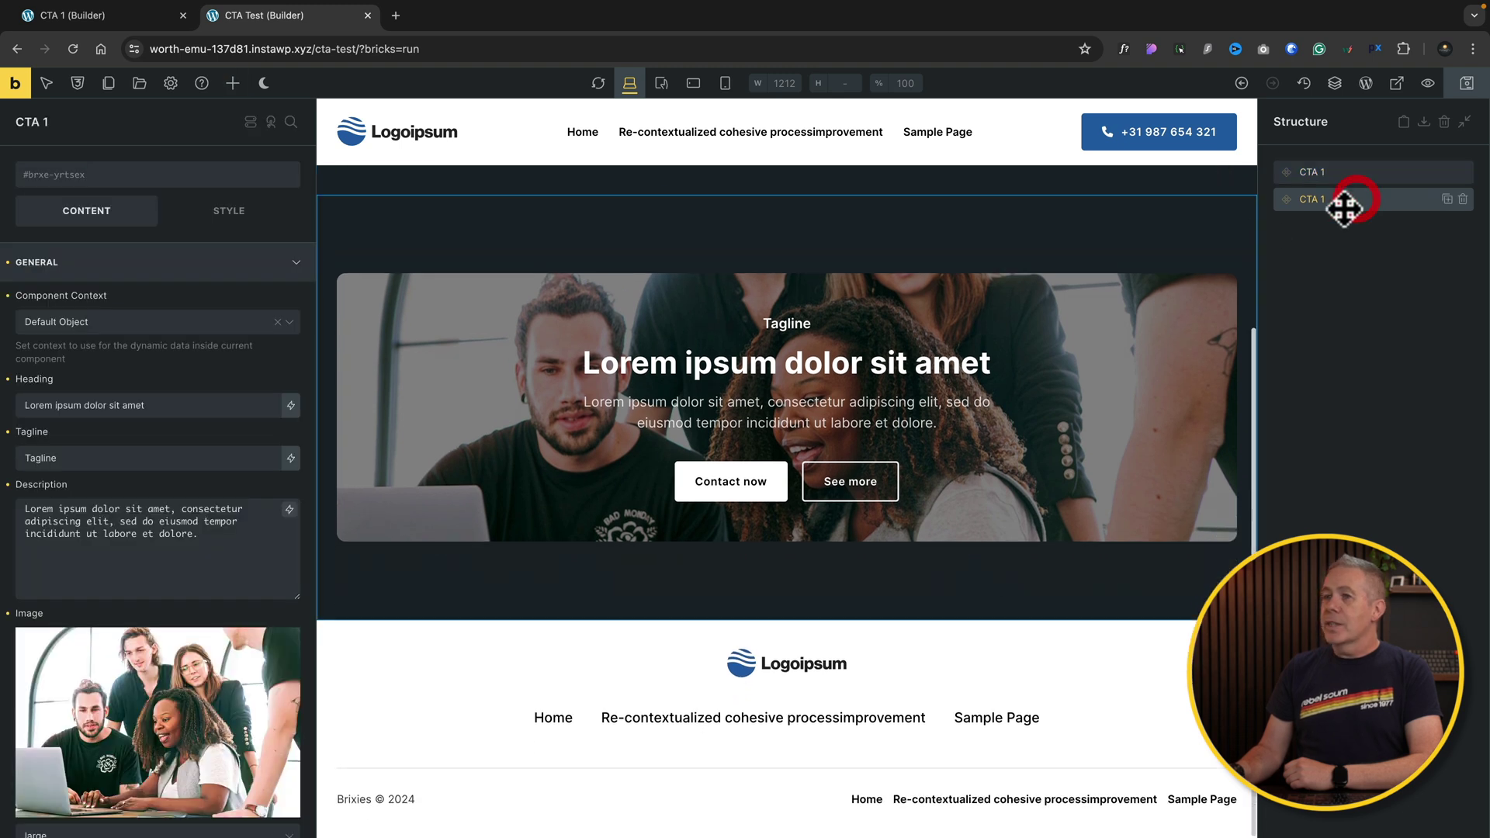
# Step: Give the second instance the man-in-glasses photo and the tagline DAVE
pyautogui.click(156, 655)
pyautogui.click(222, 272)
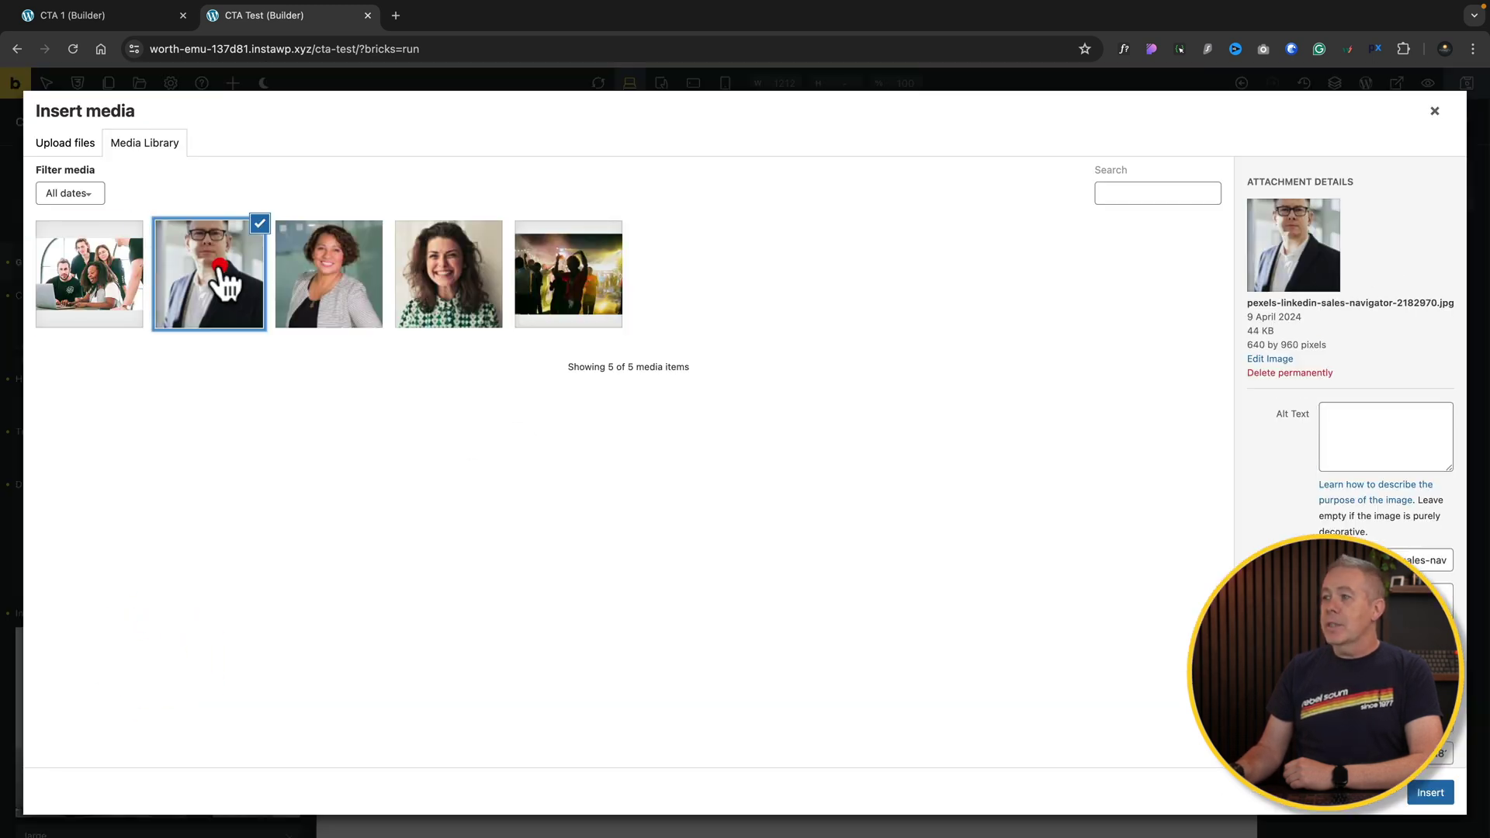
pyautogui.click(1431, 792)
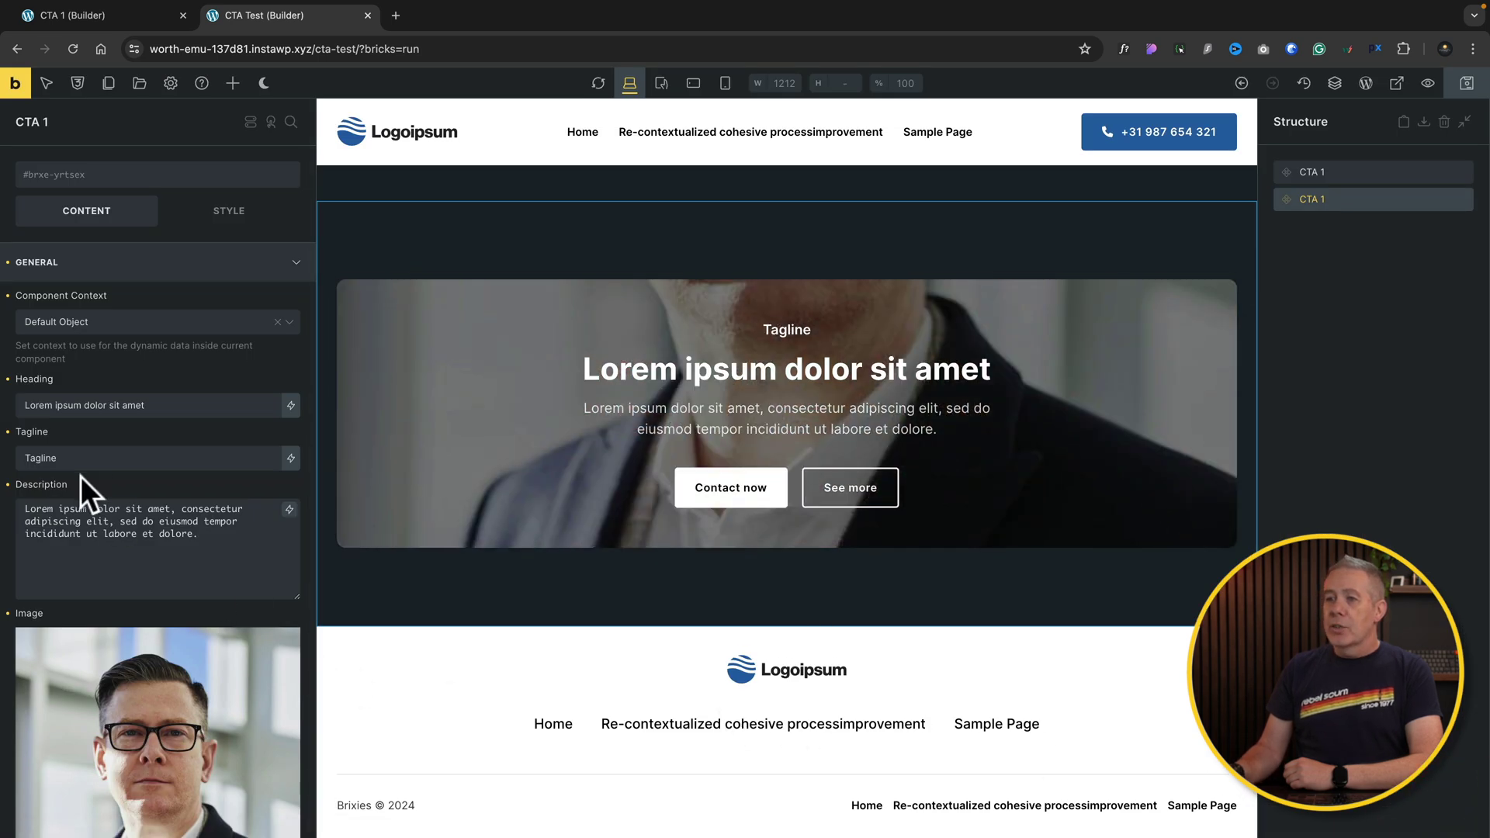
pyautogui.doubleClick(73, 459)
pyautogui.write('DAVE')
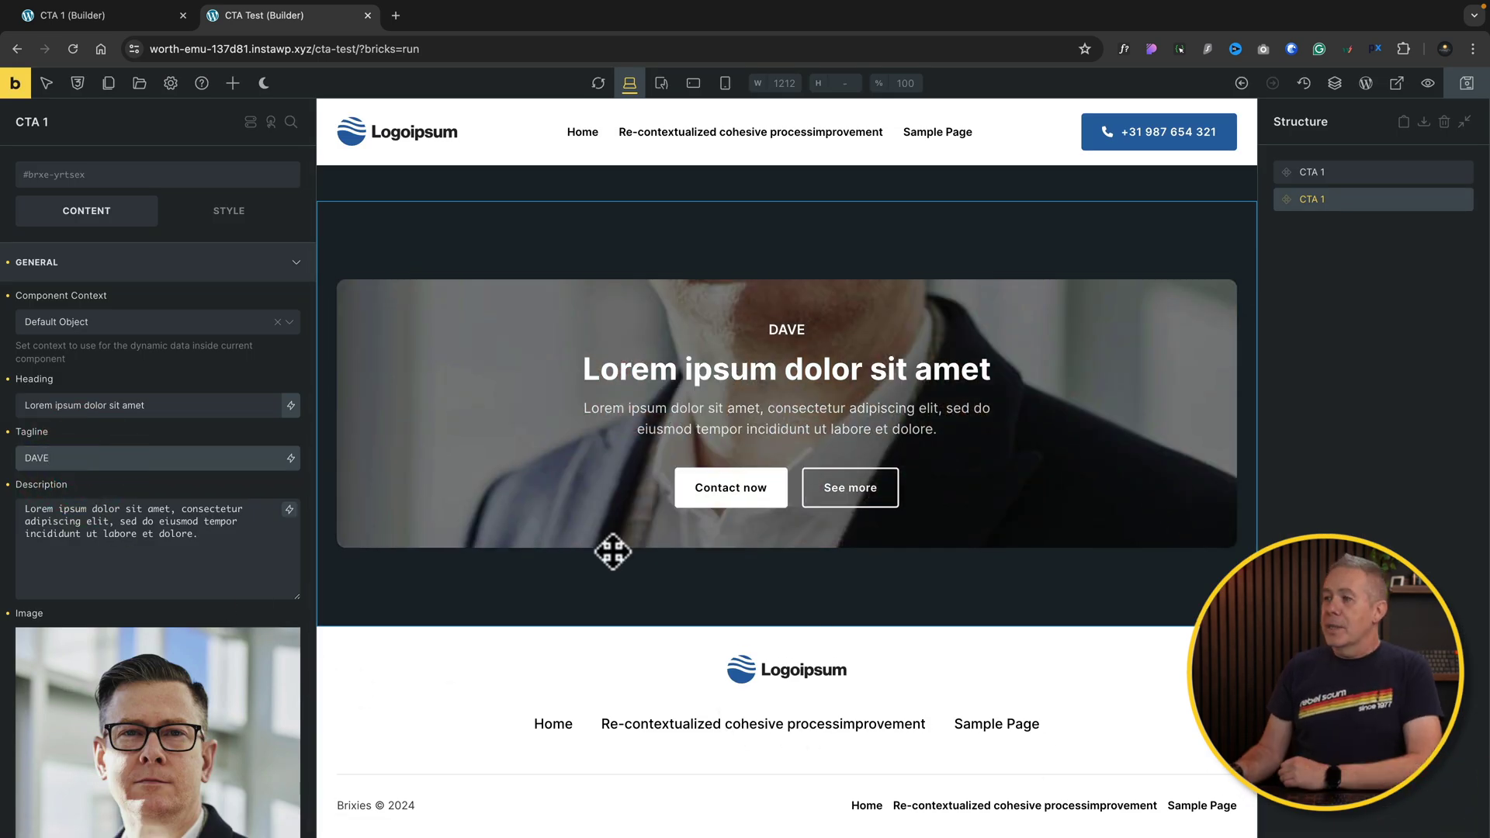
pyautogui.scroll(4, 817, 565)
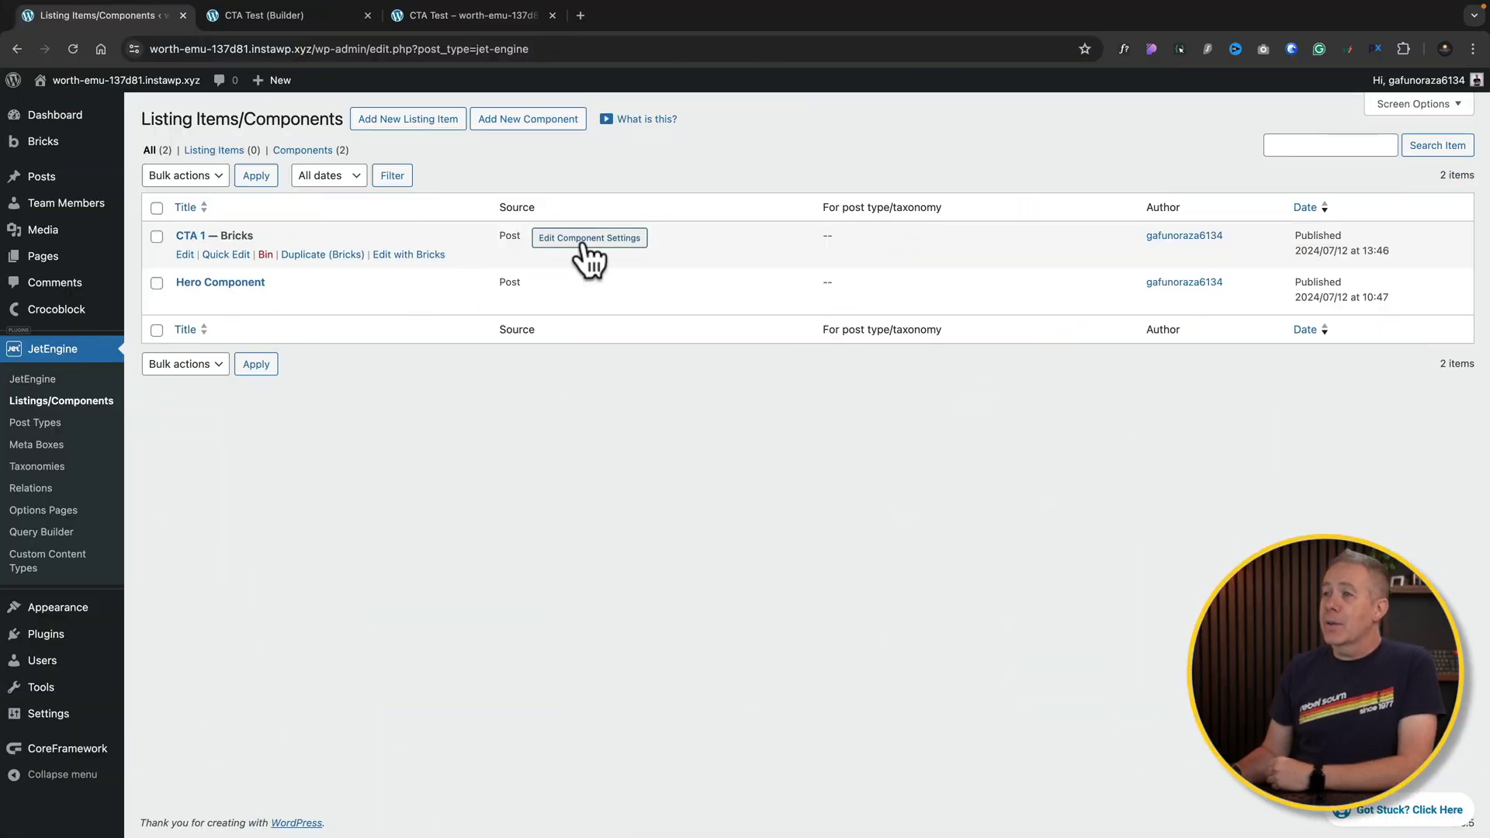
# Step: Add a new Select control to CTA 1 labelled Heading Size, named heading_size
pyautogui.click(587, 238)
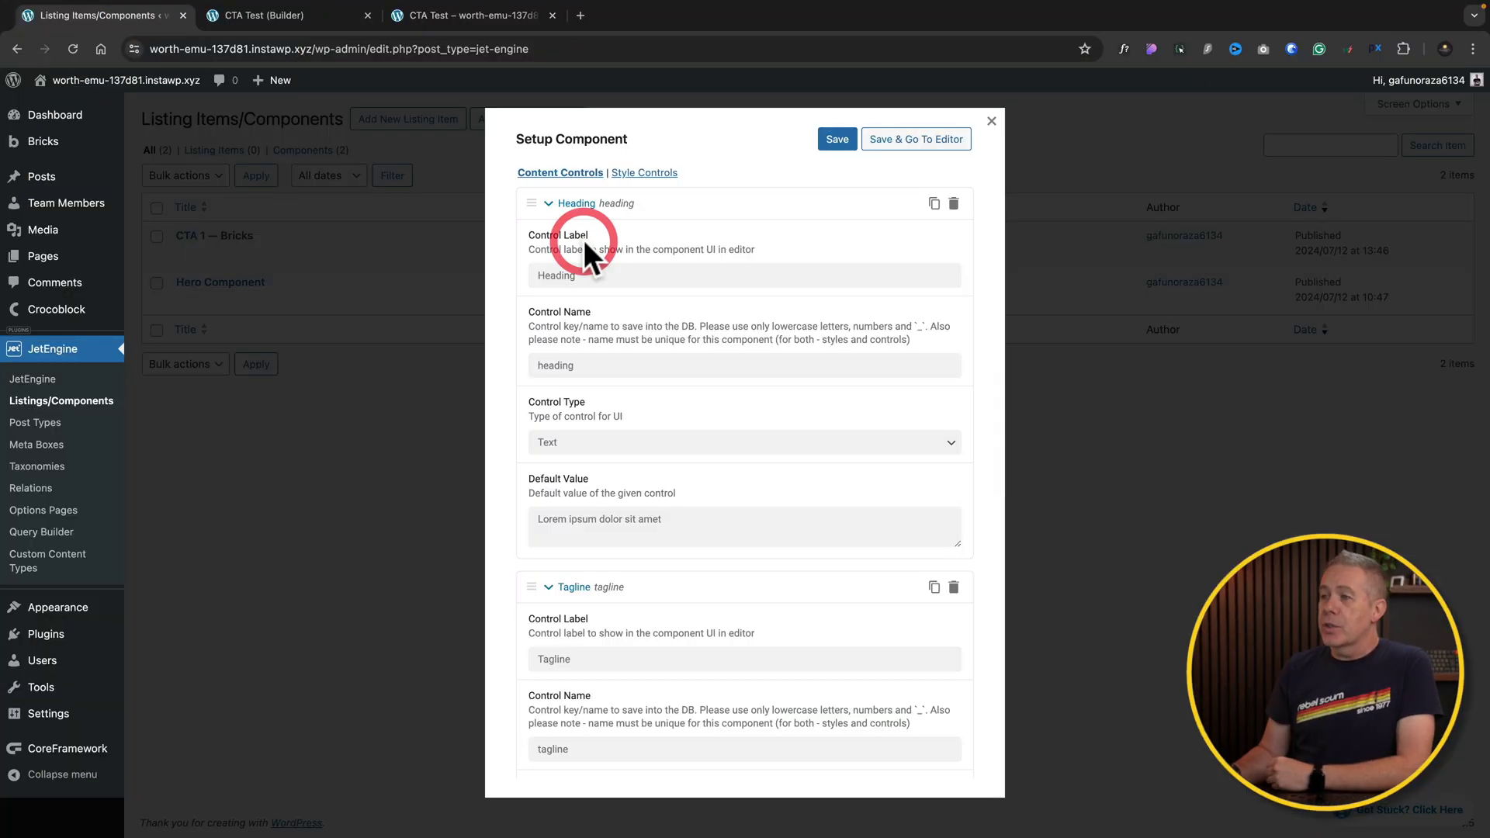
pyautogui.scroll(-15, 759, 492)
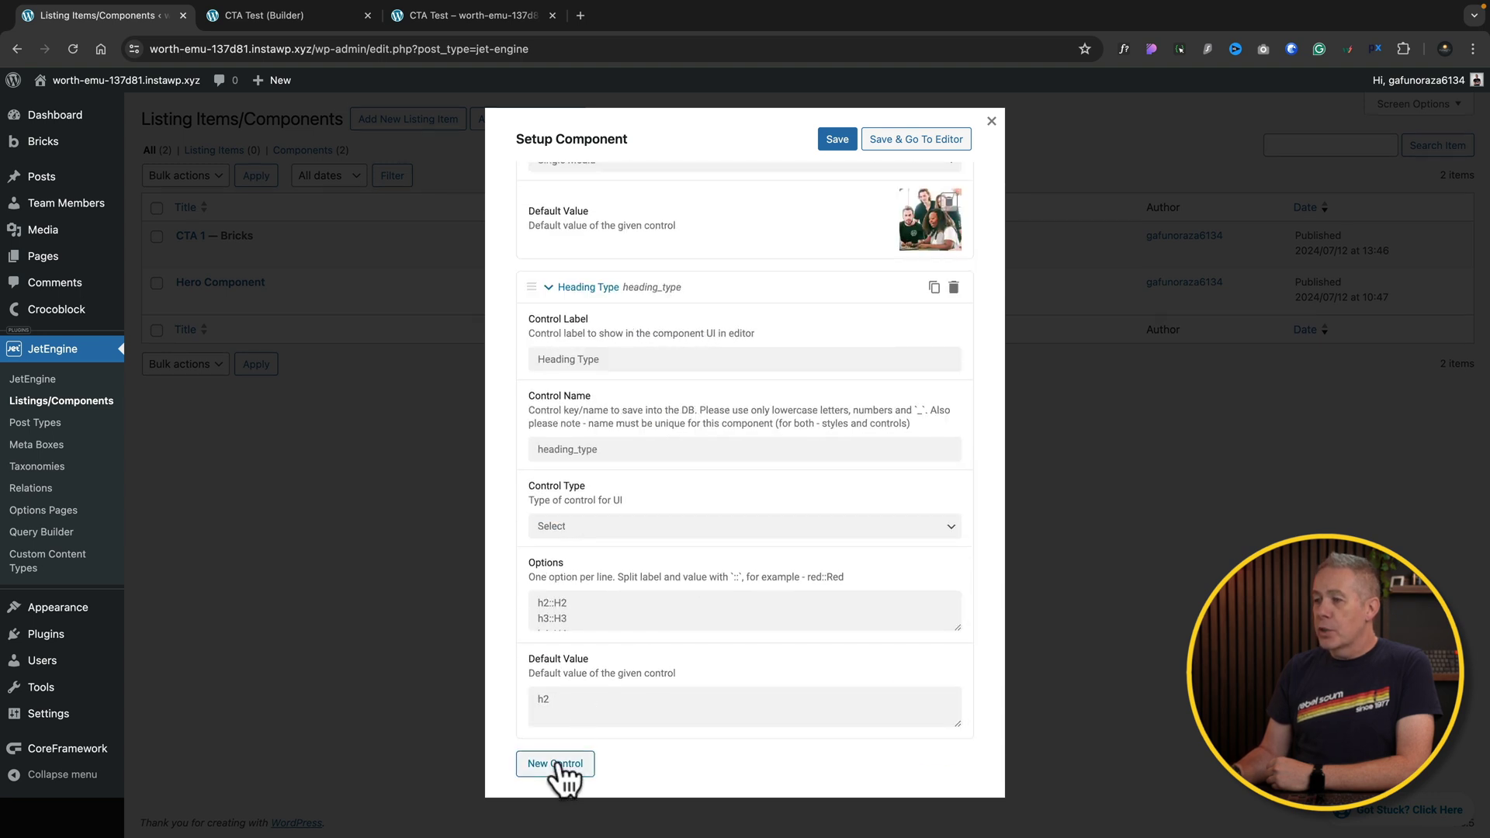
pyautogui.click(556, 764)
pyautogui.scroll(-5, 635, 732)
pyautogui.click(564, 455)
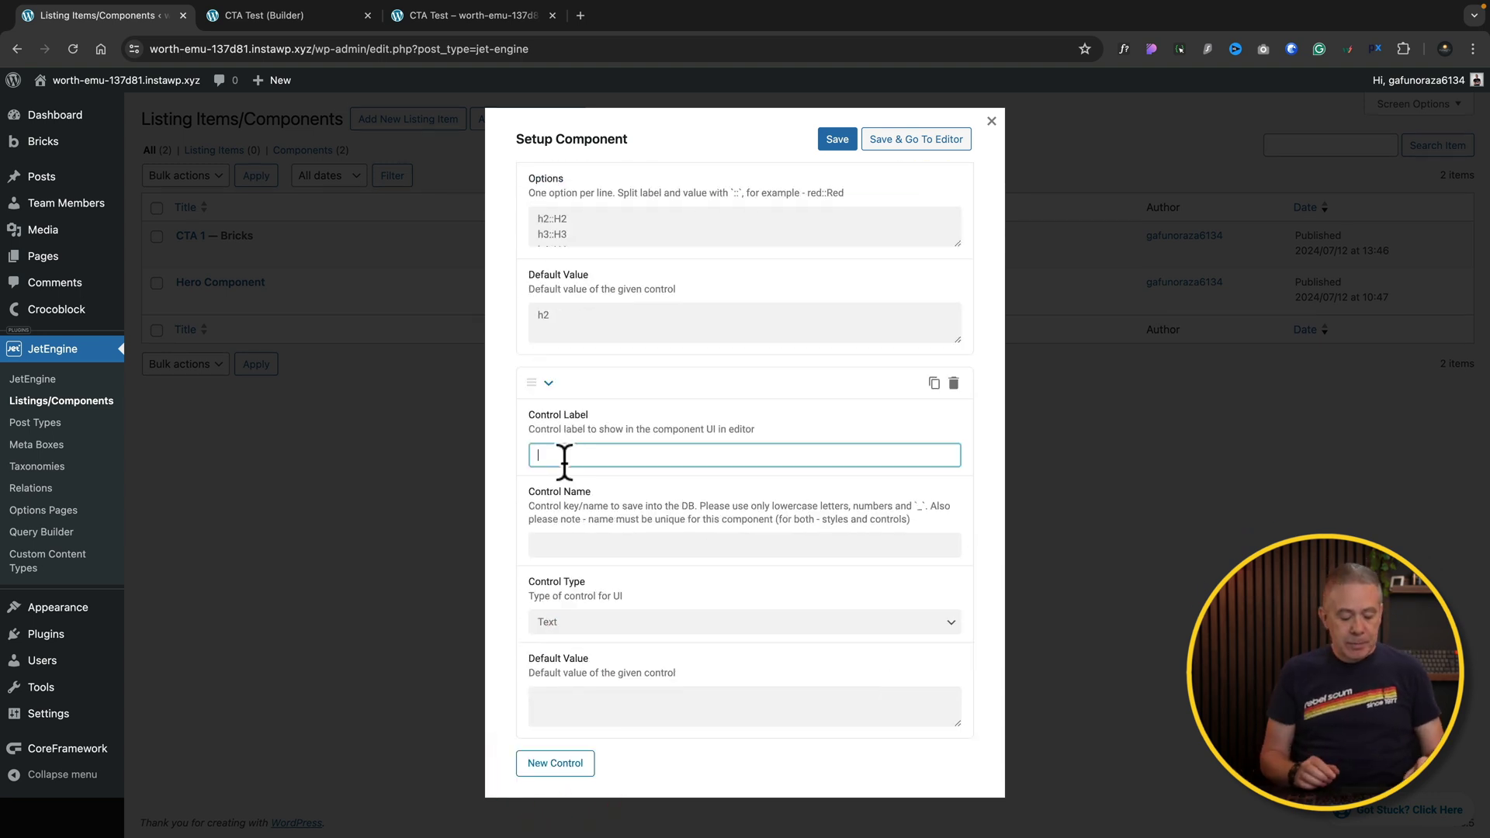
pyautogui.write('Heading Size')
pyautogui.click(565, 543)
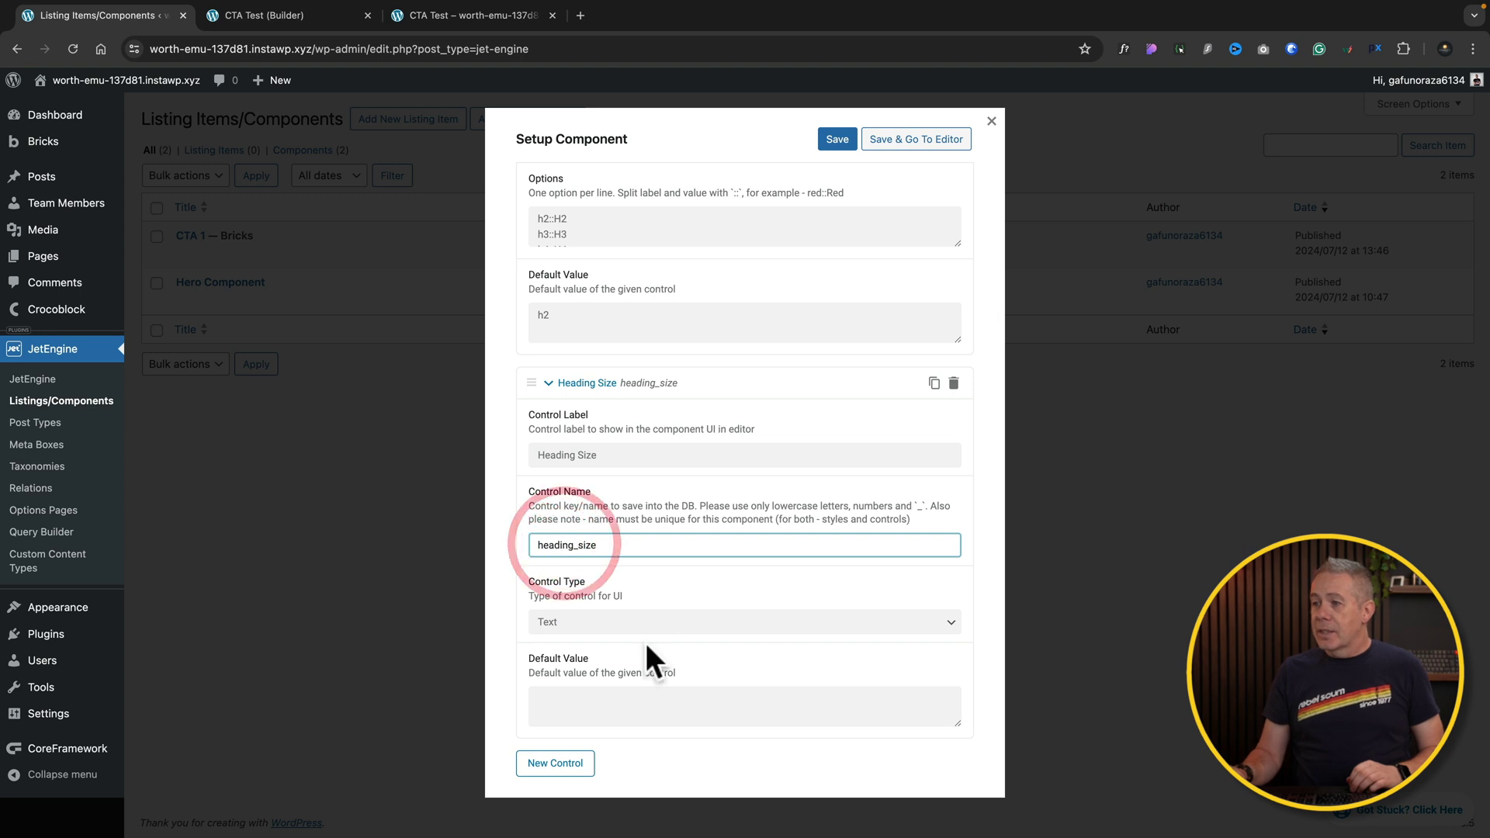
pyautogui.click(613, 622)
pyautogui.click(611, 657)
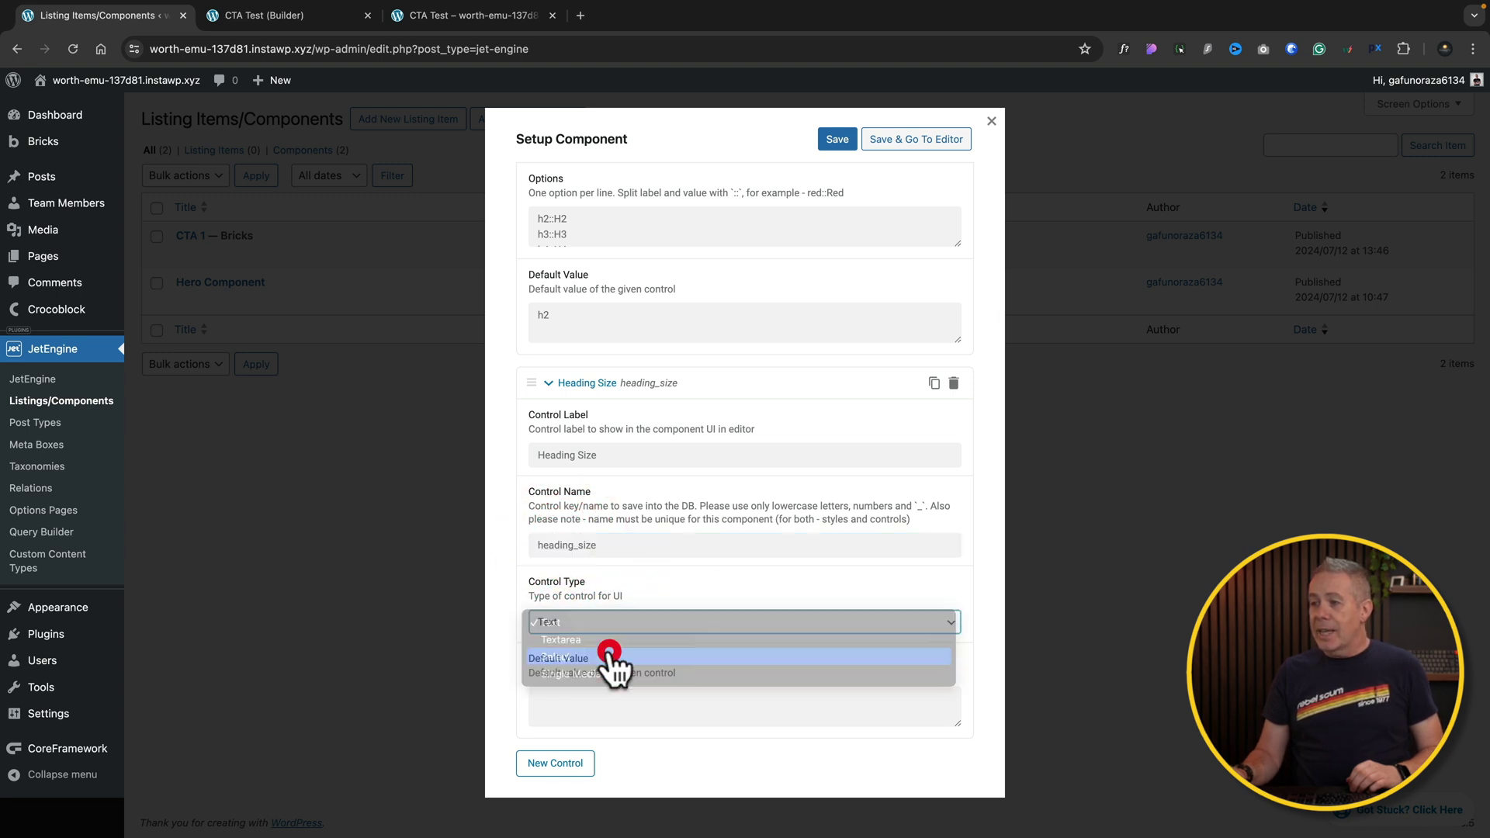
# Step: Give Heading Size the options h2::H2, h3::H3, h4::H4 with default h3, then save and open the builder
pyautogui.scroll(-1, 722, 613)
pyautogui.scroll(-1, 729, 626)
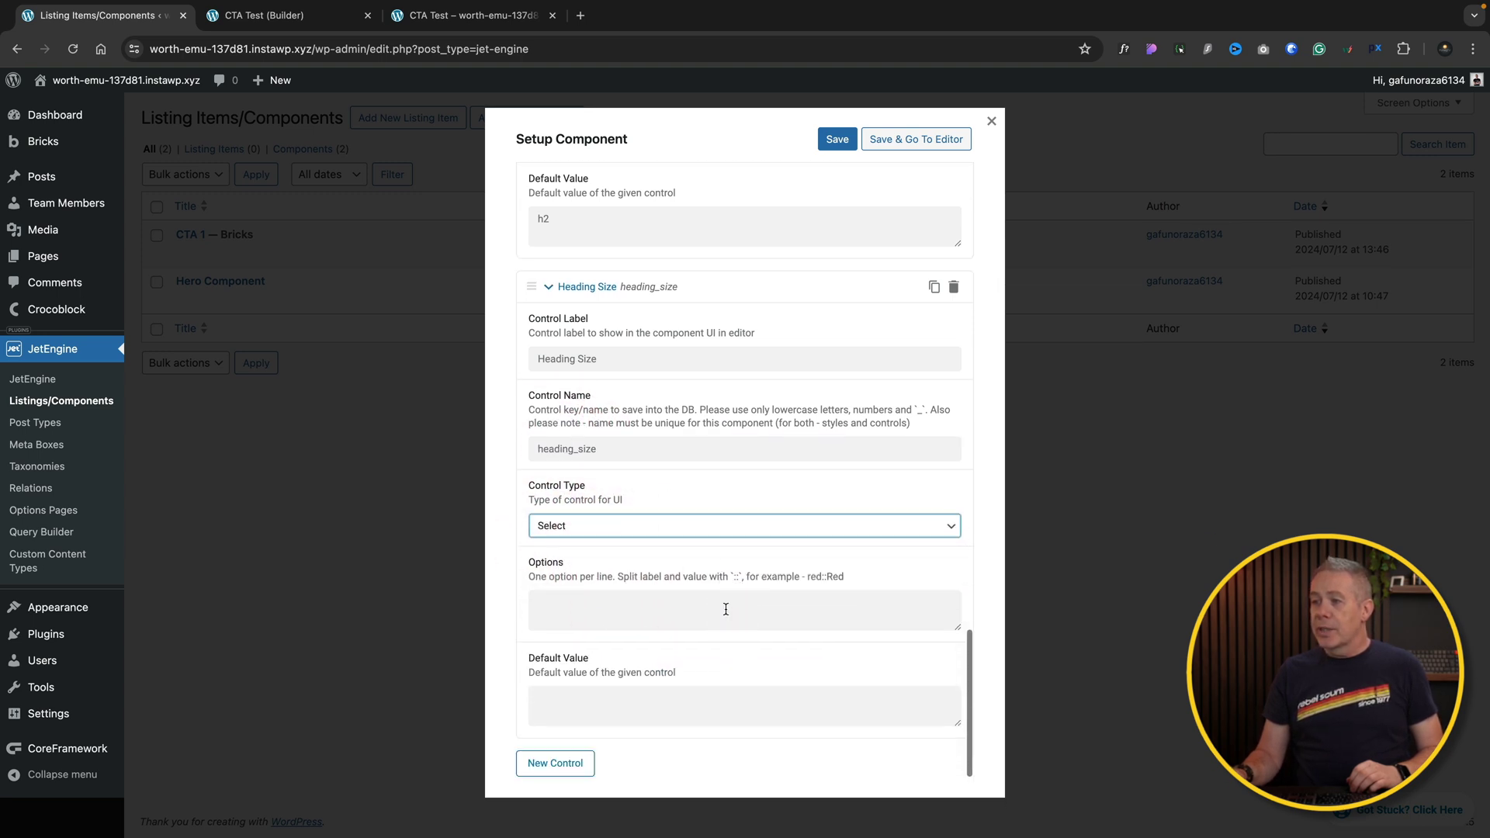
pyautogui.click(566, 604)
pyautogui.write('h1::H1 h2::H2 h3::H3 h4::H4')
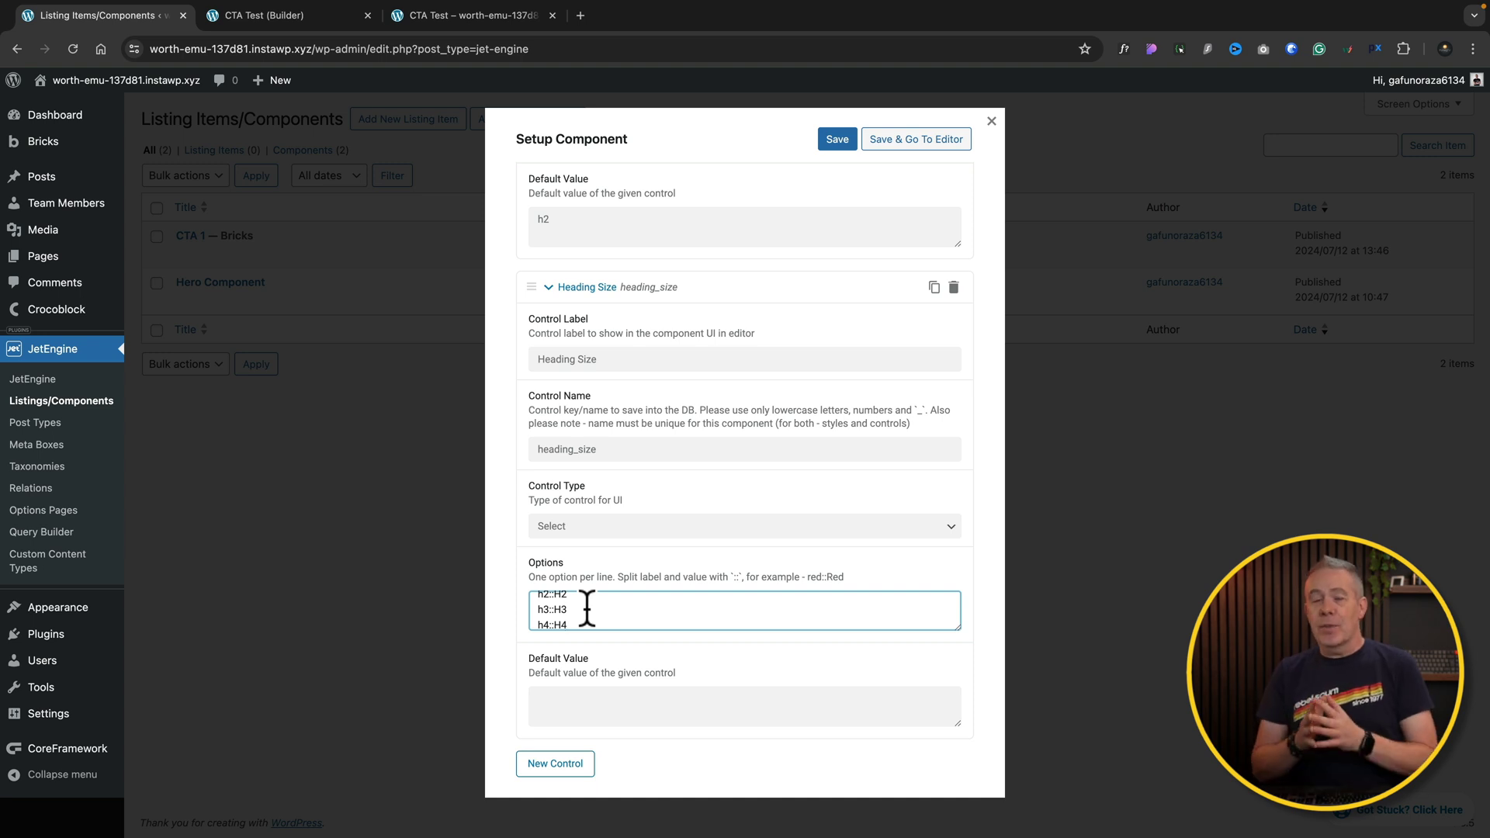
pyautogui.click(588, 698)
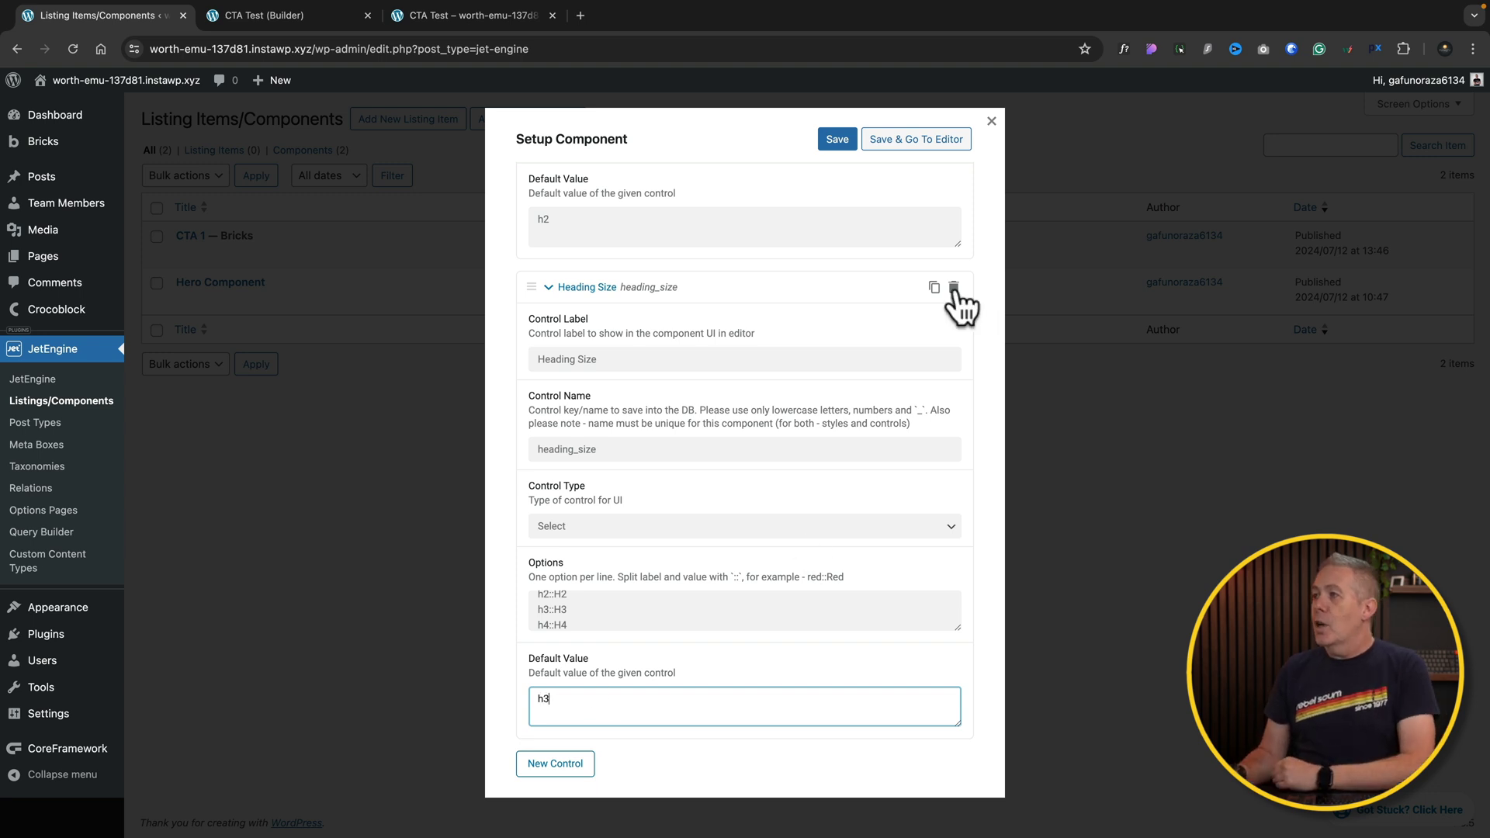
pyautogui.click(909, 141)
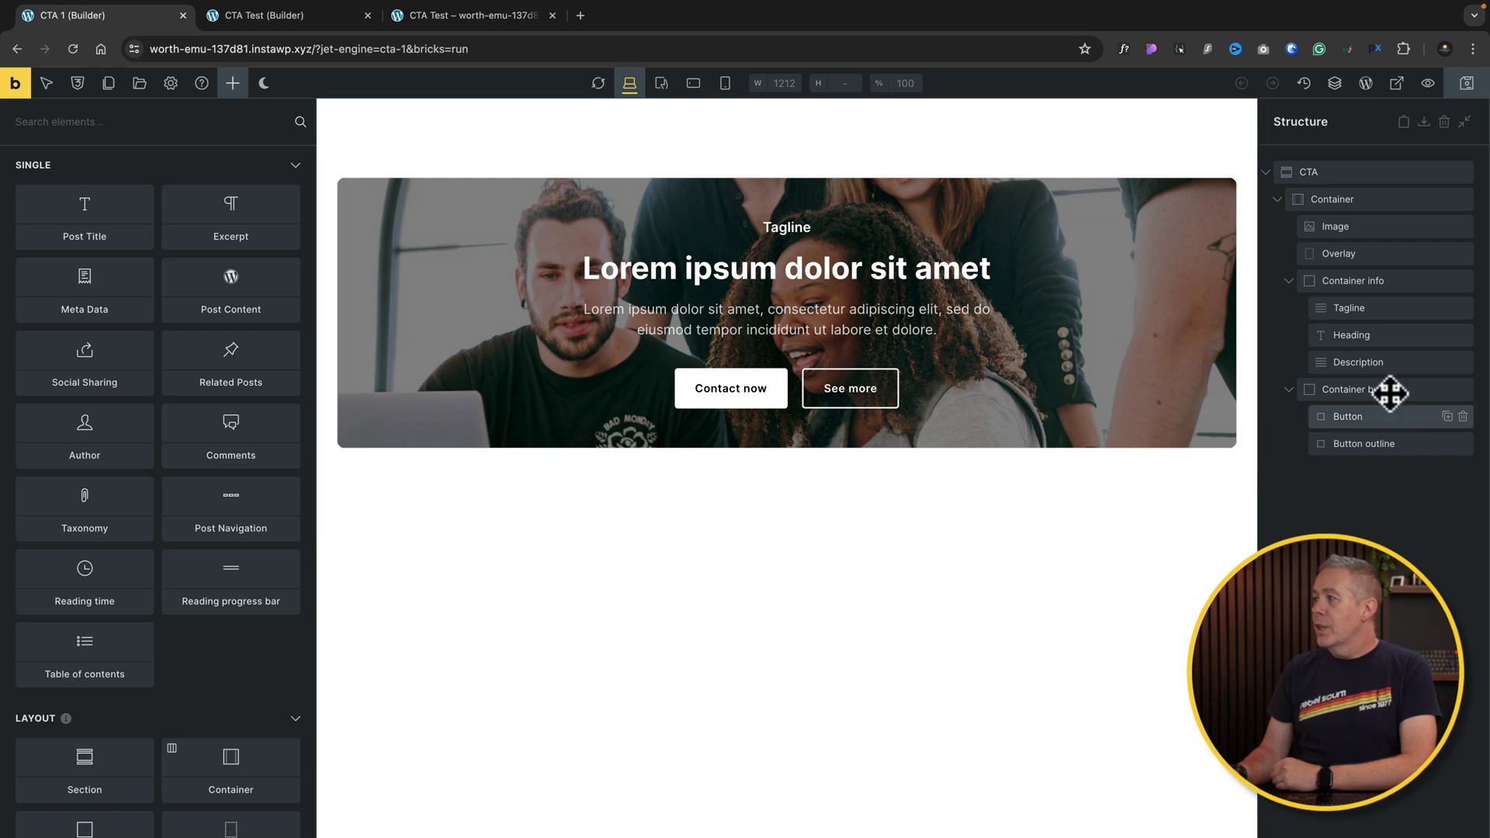
# Step: Set the CTA heading's HTML tag to Custom, bound to the Heading Size content prop, and save
pyautogui.click(1380, 335)
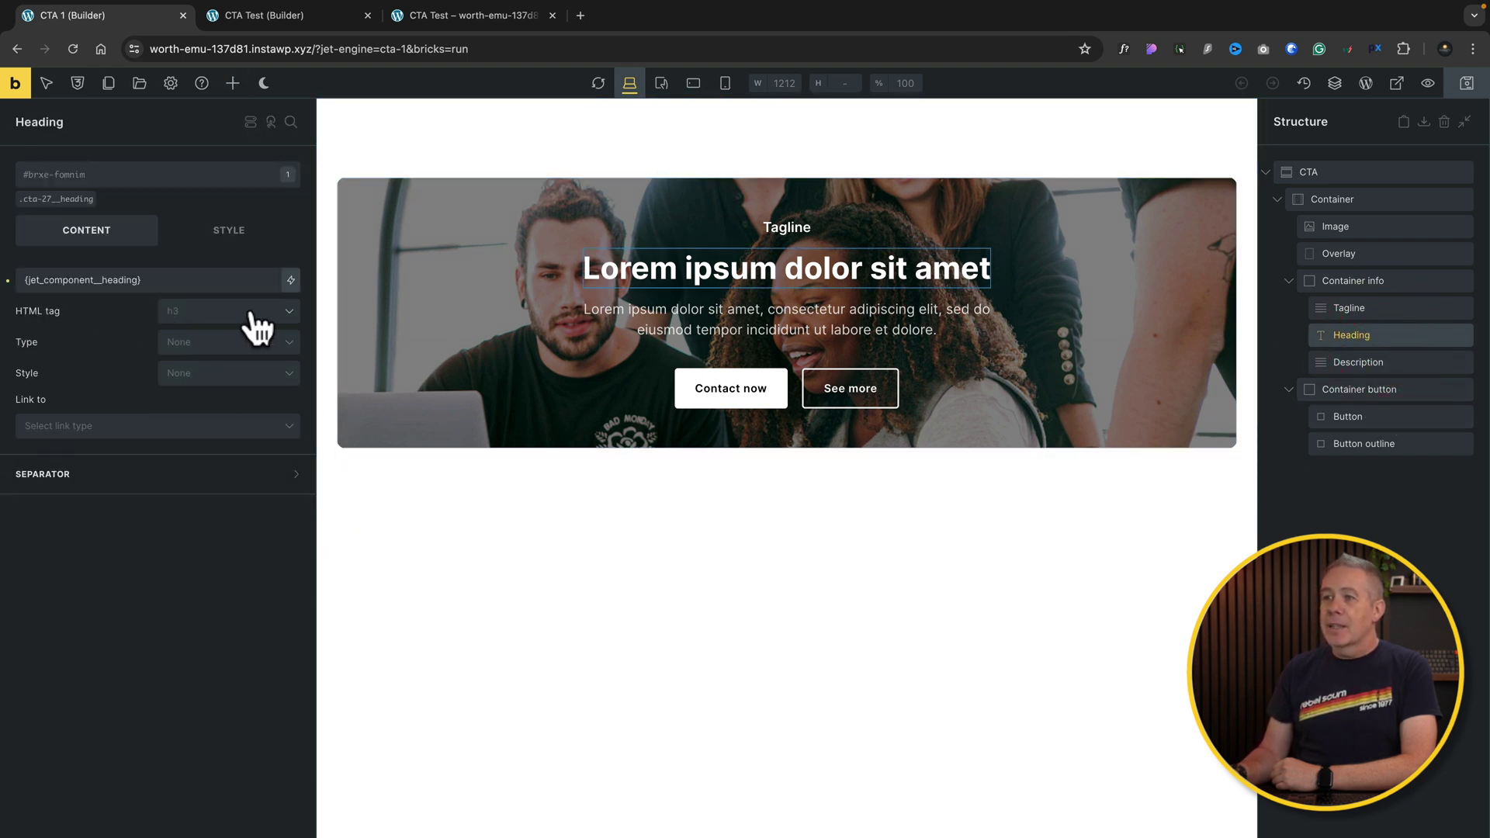
pyautogui.click(289, 312)
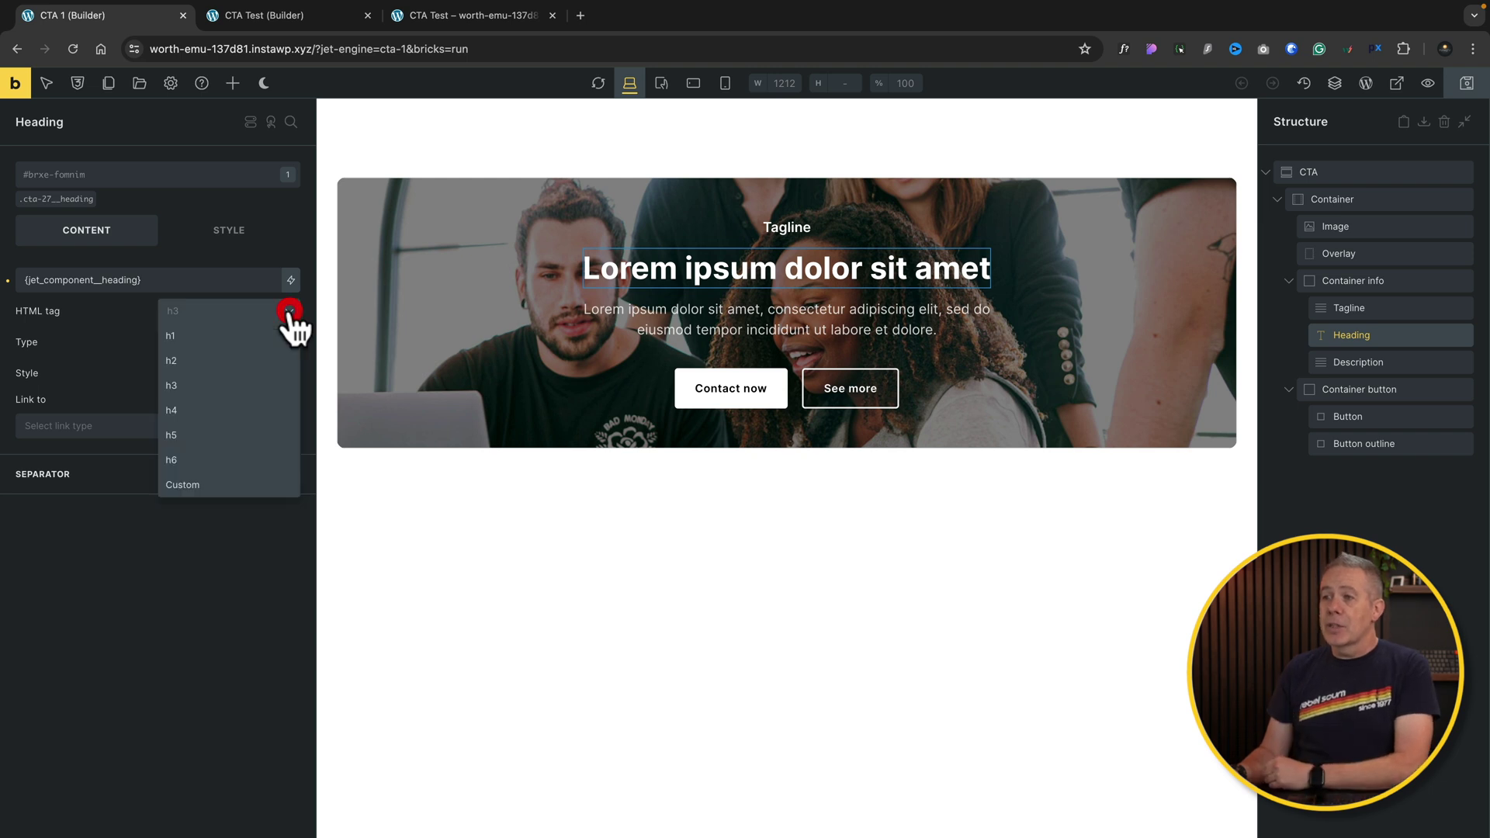
pyautogui.click(222, 480)
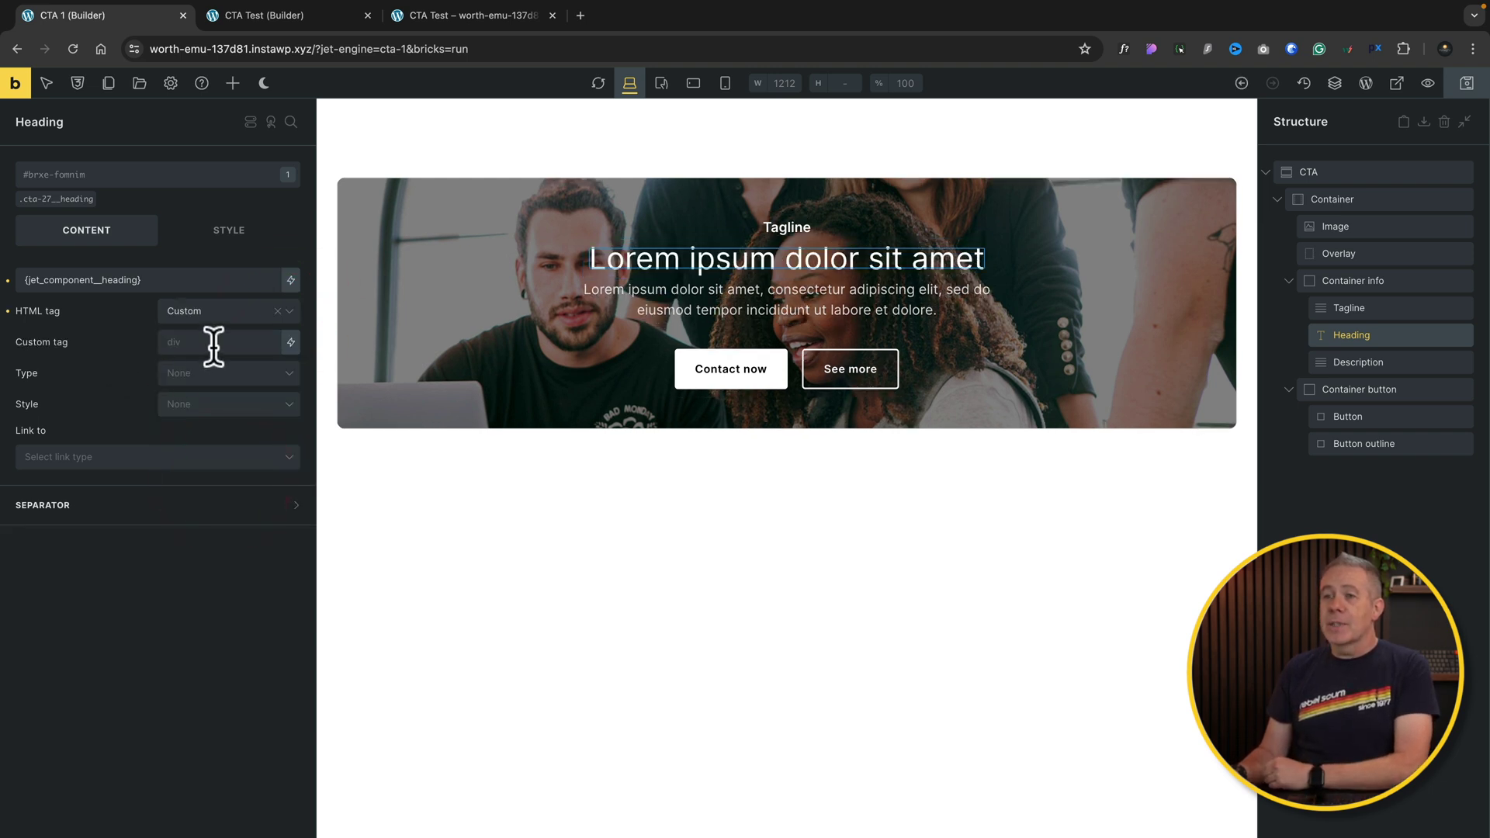
pyautogui.click(290, 342)
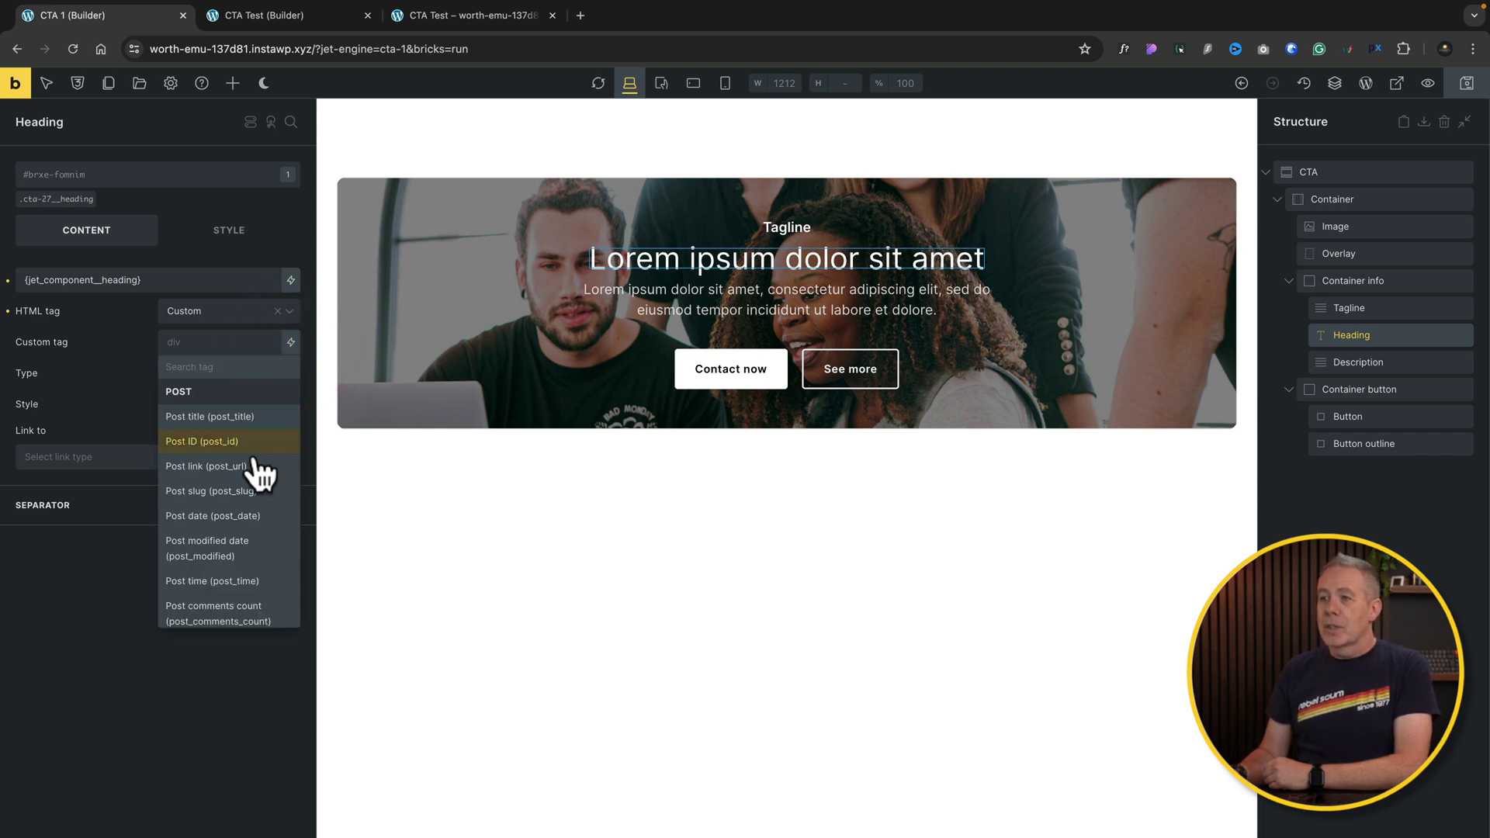
pyautogui.scroll(-10, 258, 477)
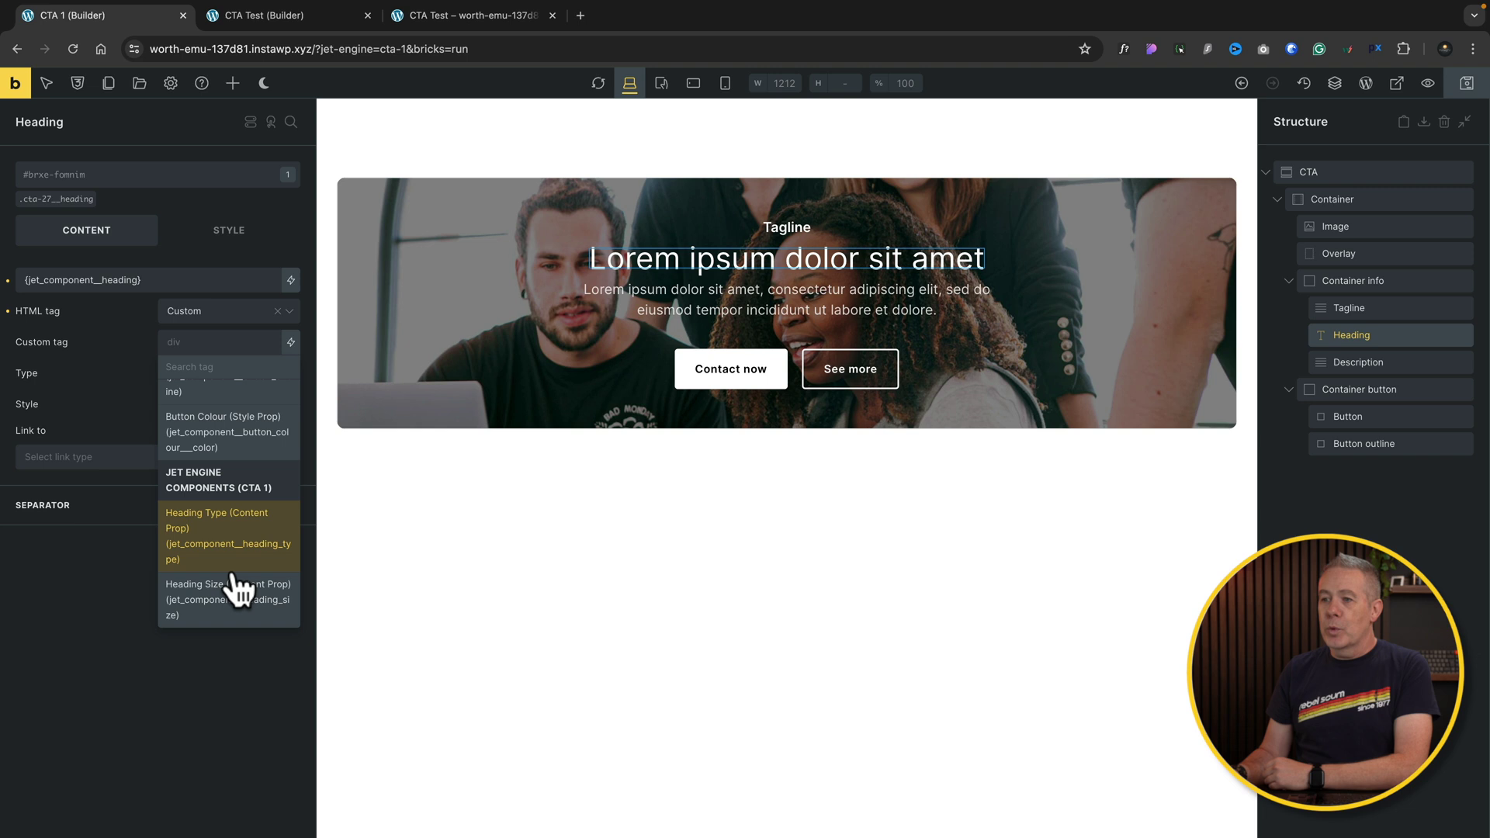
pyautogui.click(238, 605)
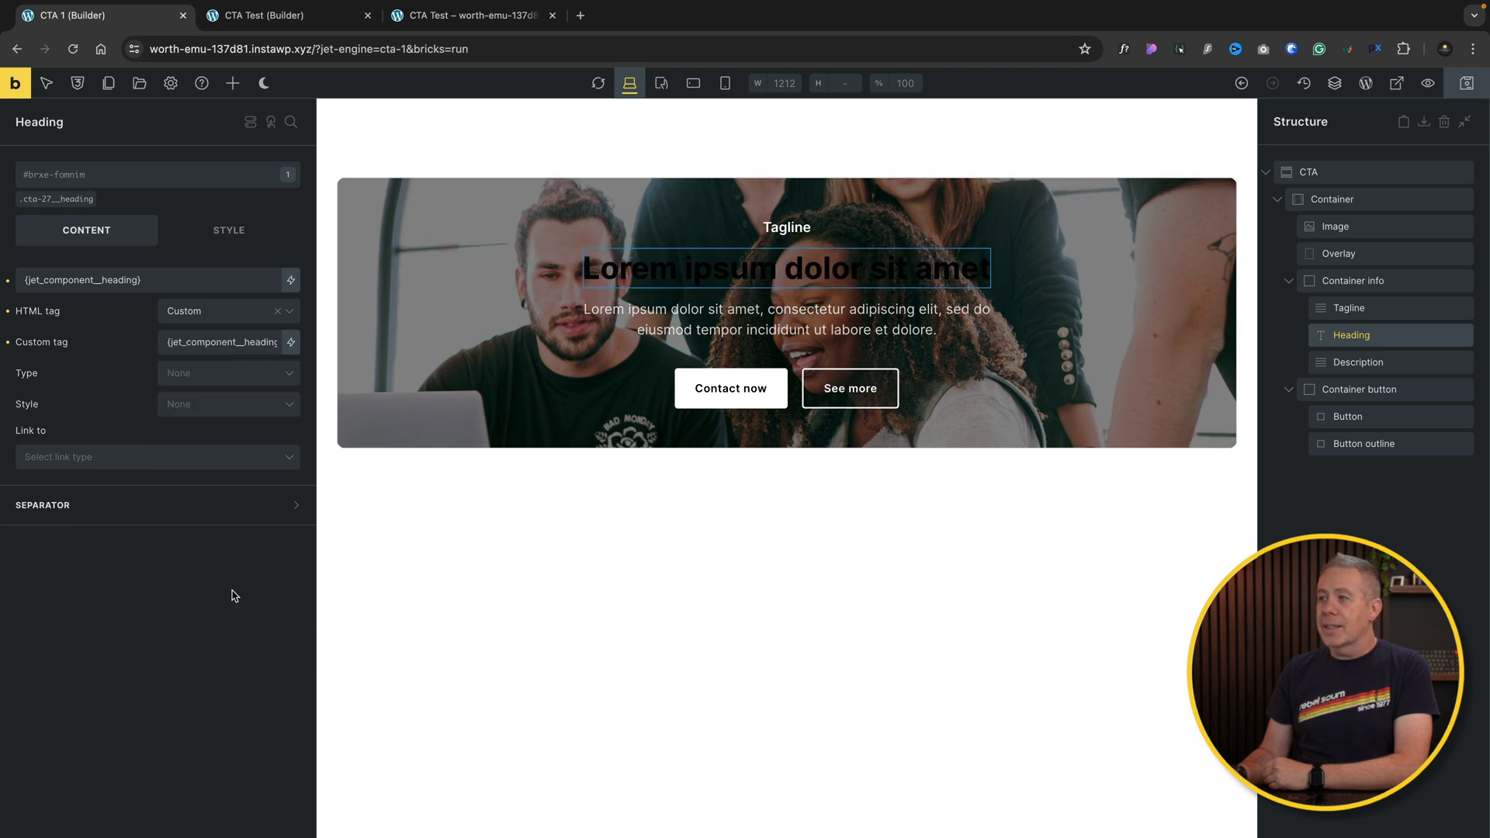
pyautogui.click(1461, 83)
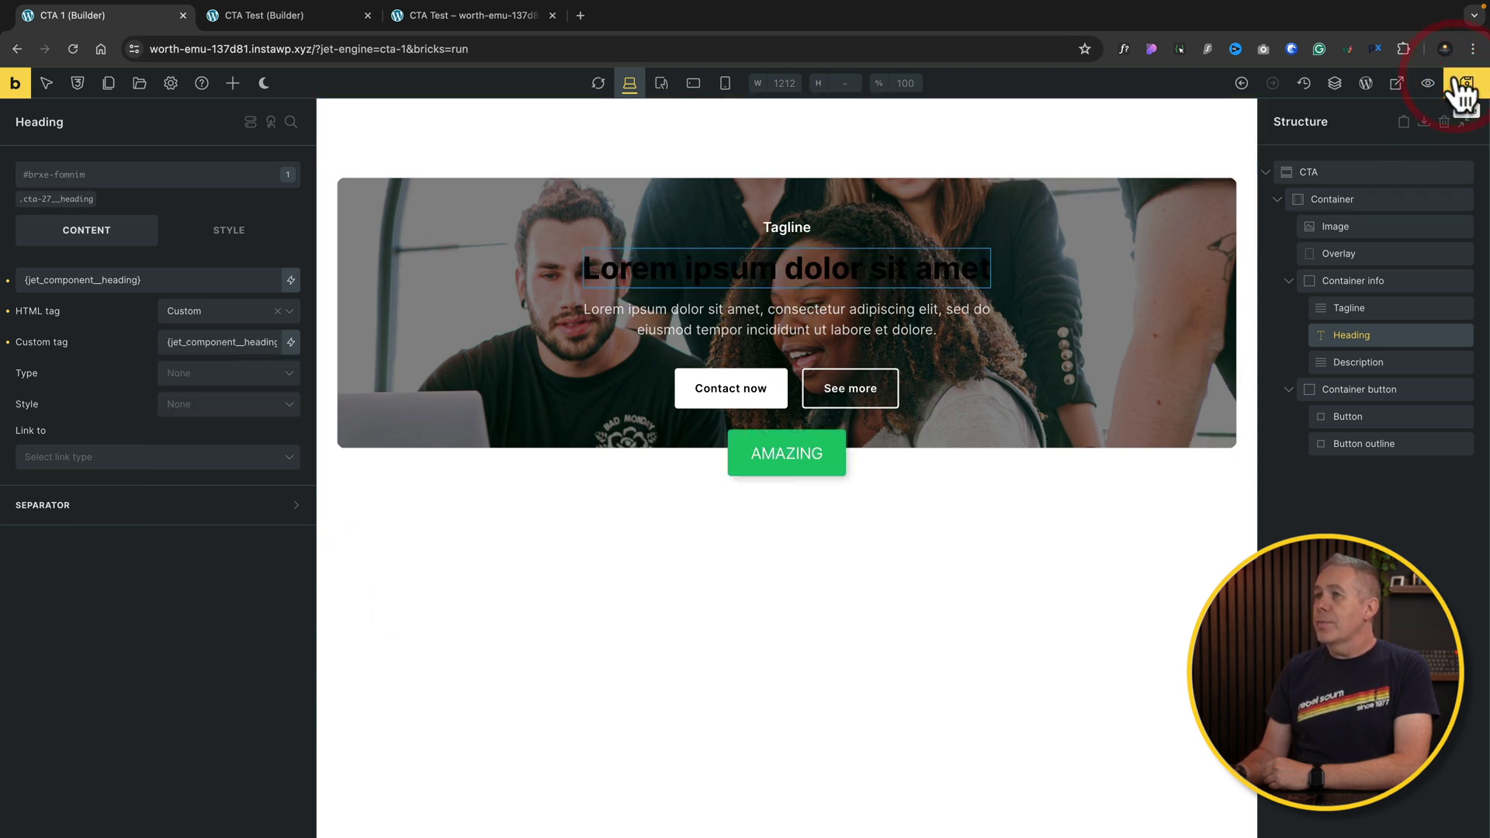
# Step: Set the first CTA 1 instance's Heading Size to H4 on CTA Test and switch to the front end
pyautogui.click(296, 5)
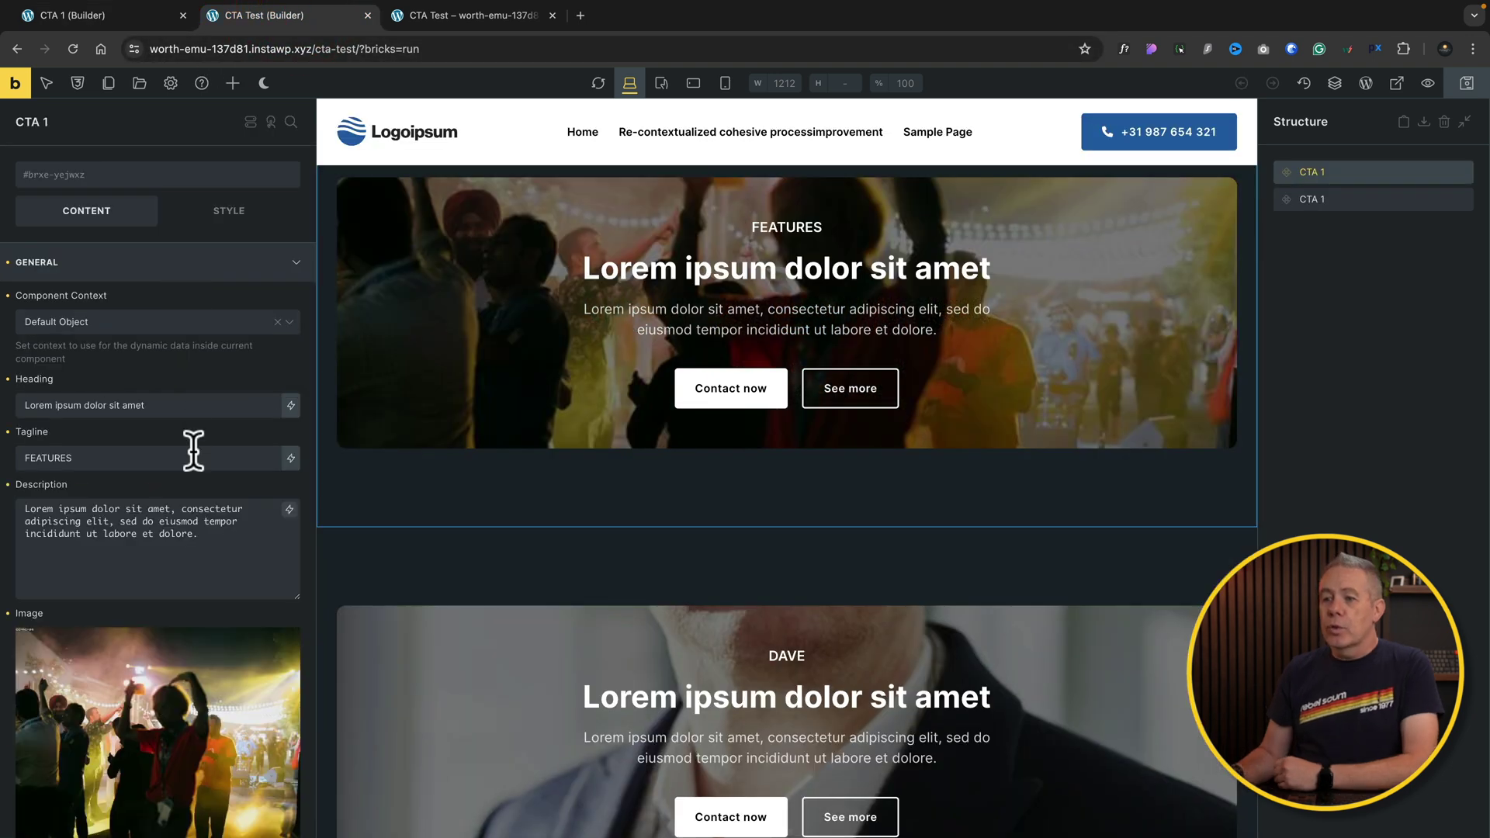
pyautogui.scroll(-2, 193, 451)
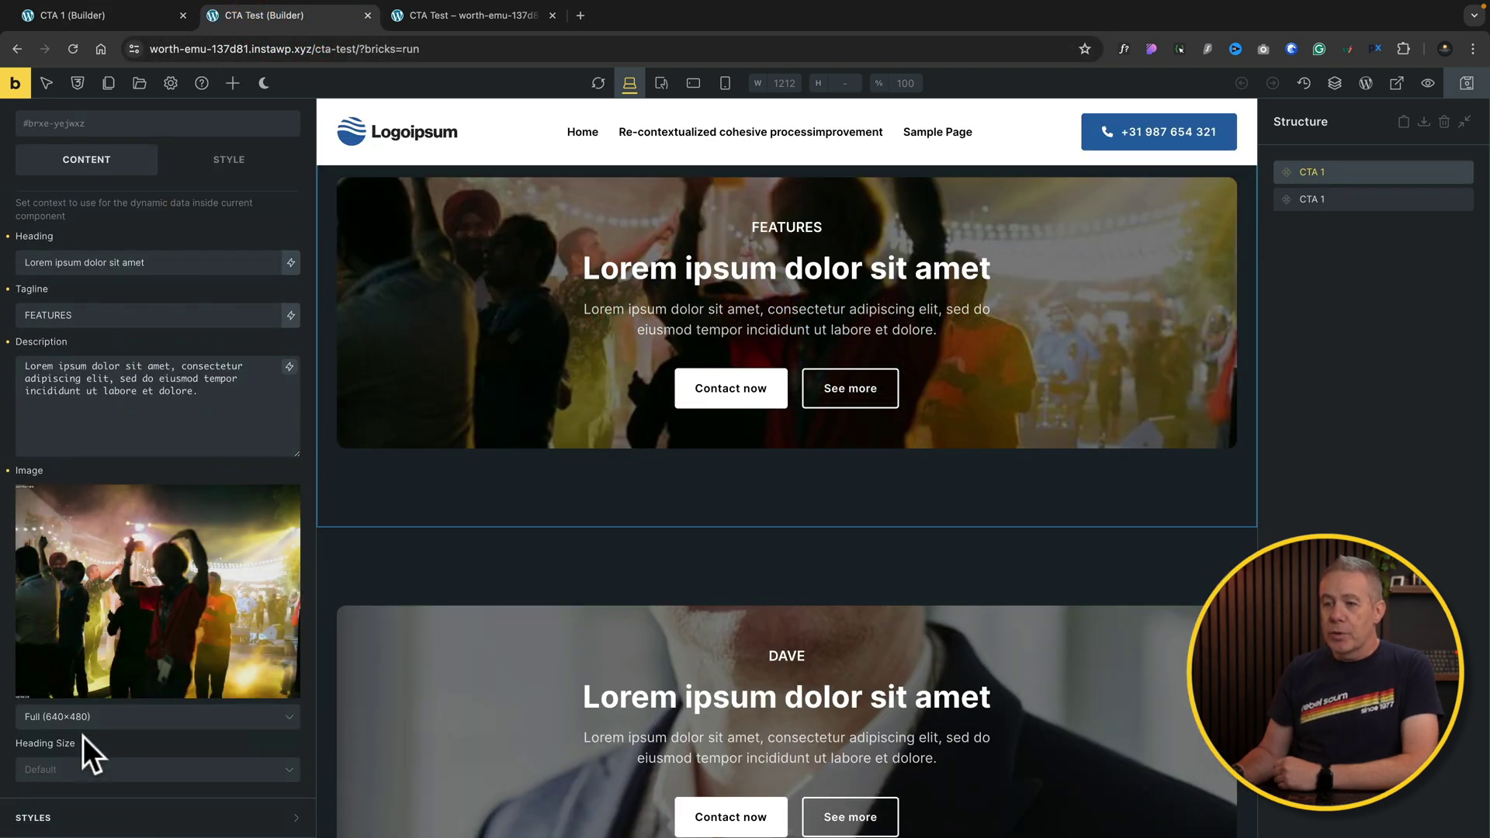
pyautogui.click(93, 768)
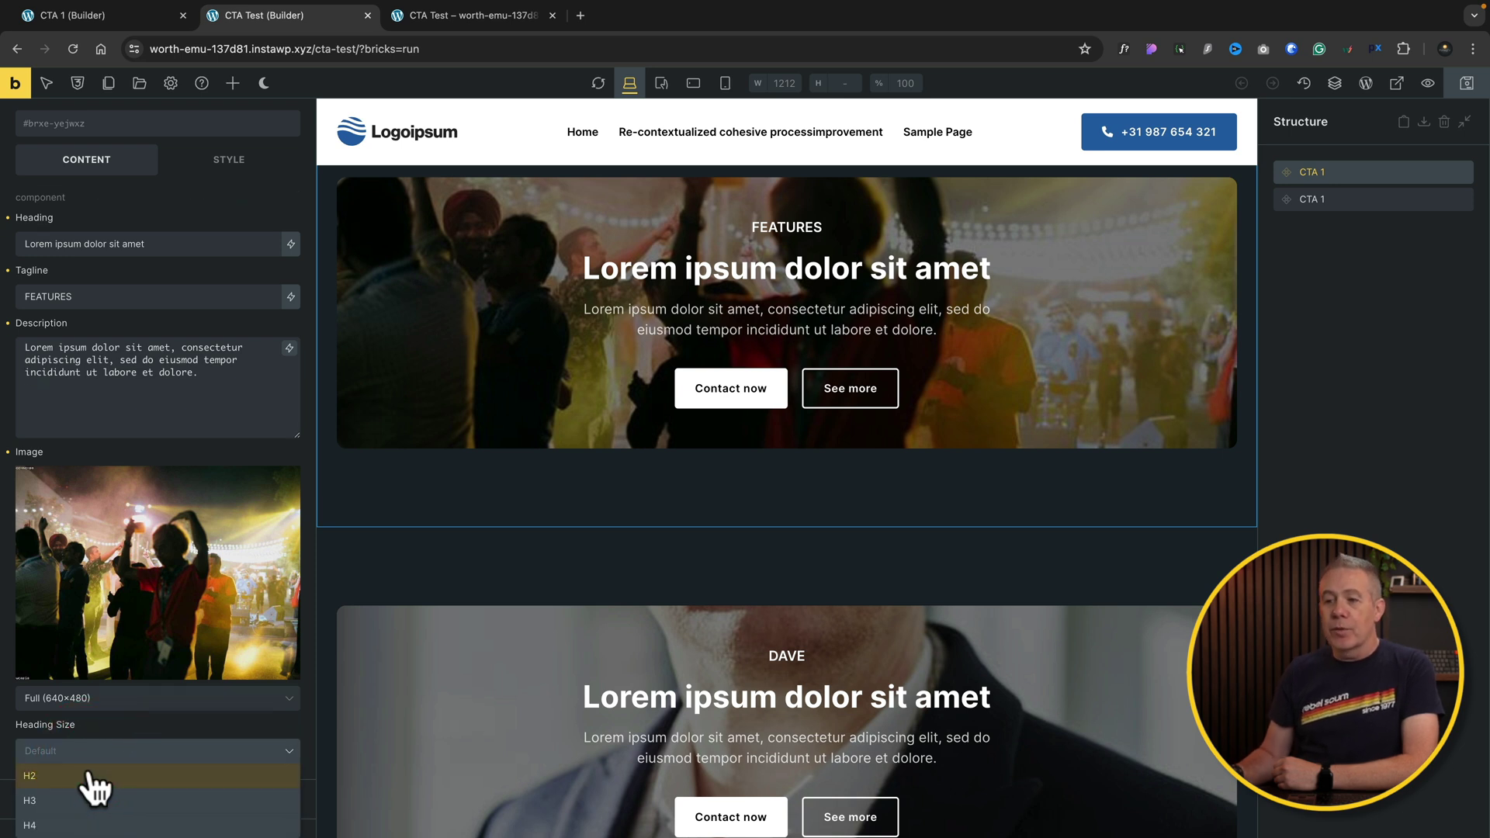
pyautogui.click(84, 826)
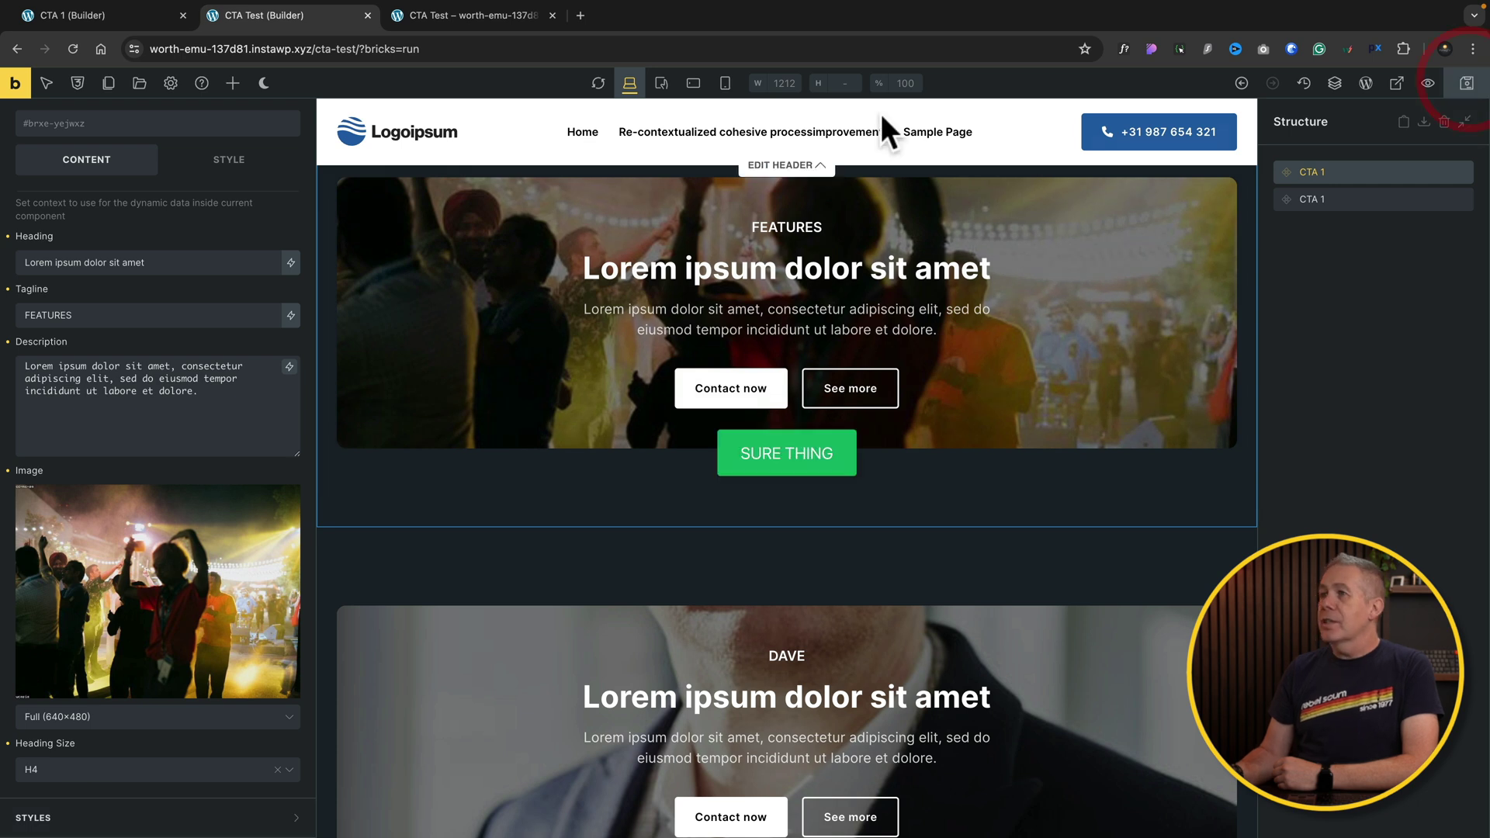
pyautogui.hotkey('ctrl', 'Tab')
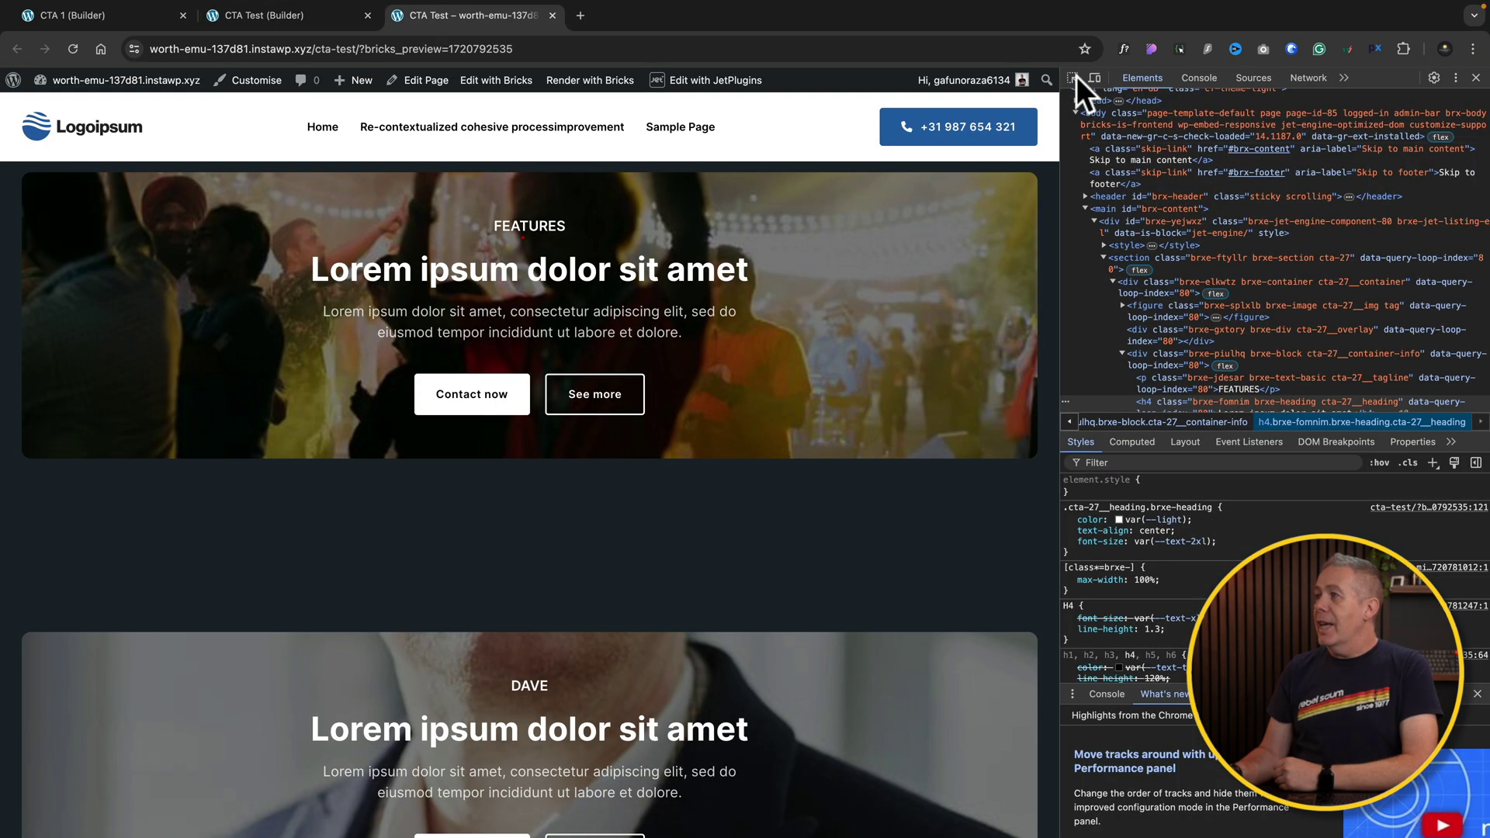
# Step: Inspect the front-end CTA heading in DevTools to confirm its h4 markup and colour styles
pyautogui.click(1074, 77)
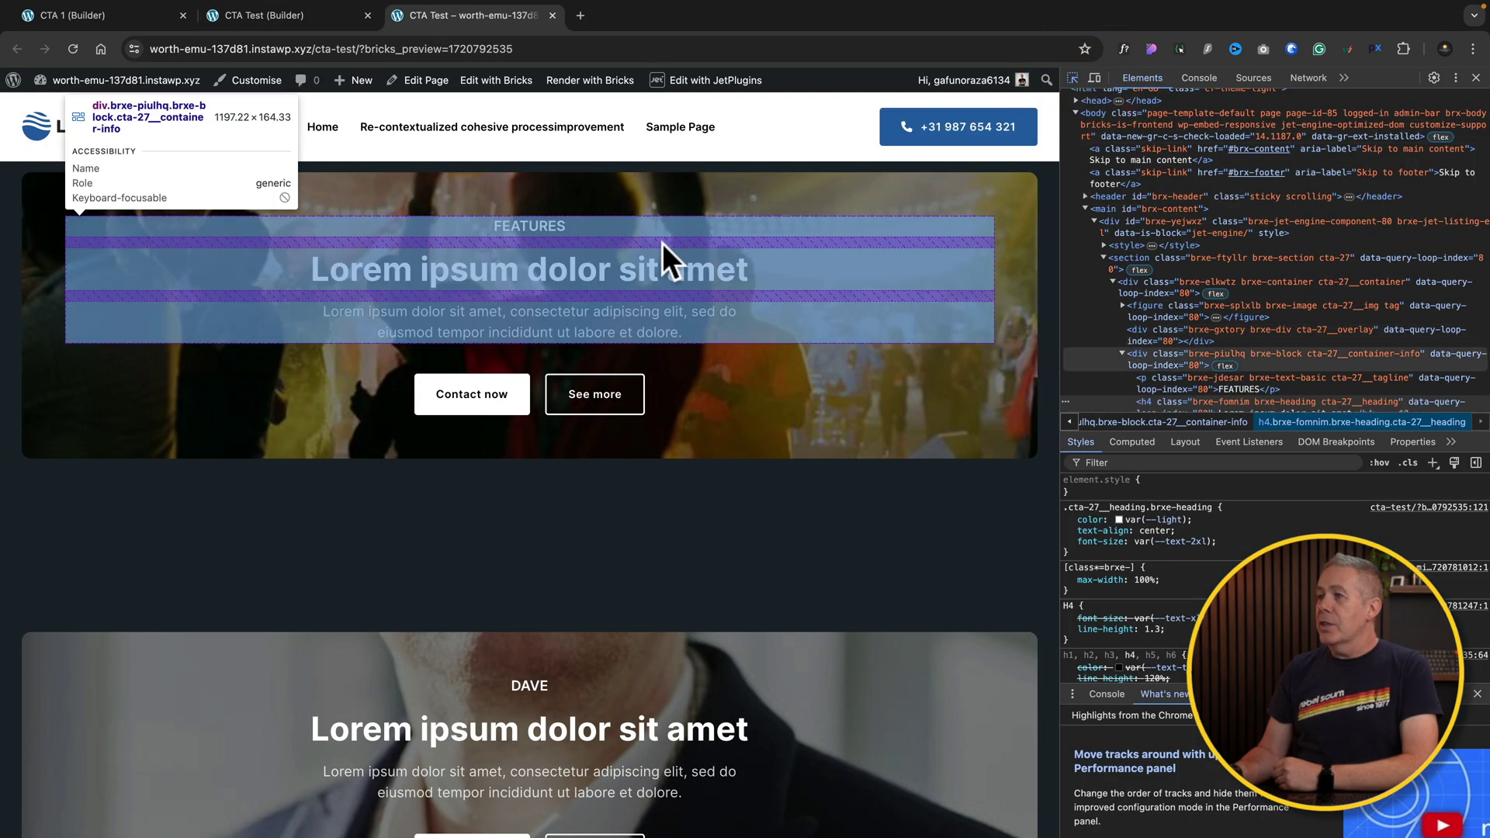
pyautogui.click(621, 268)
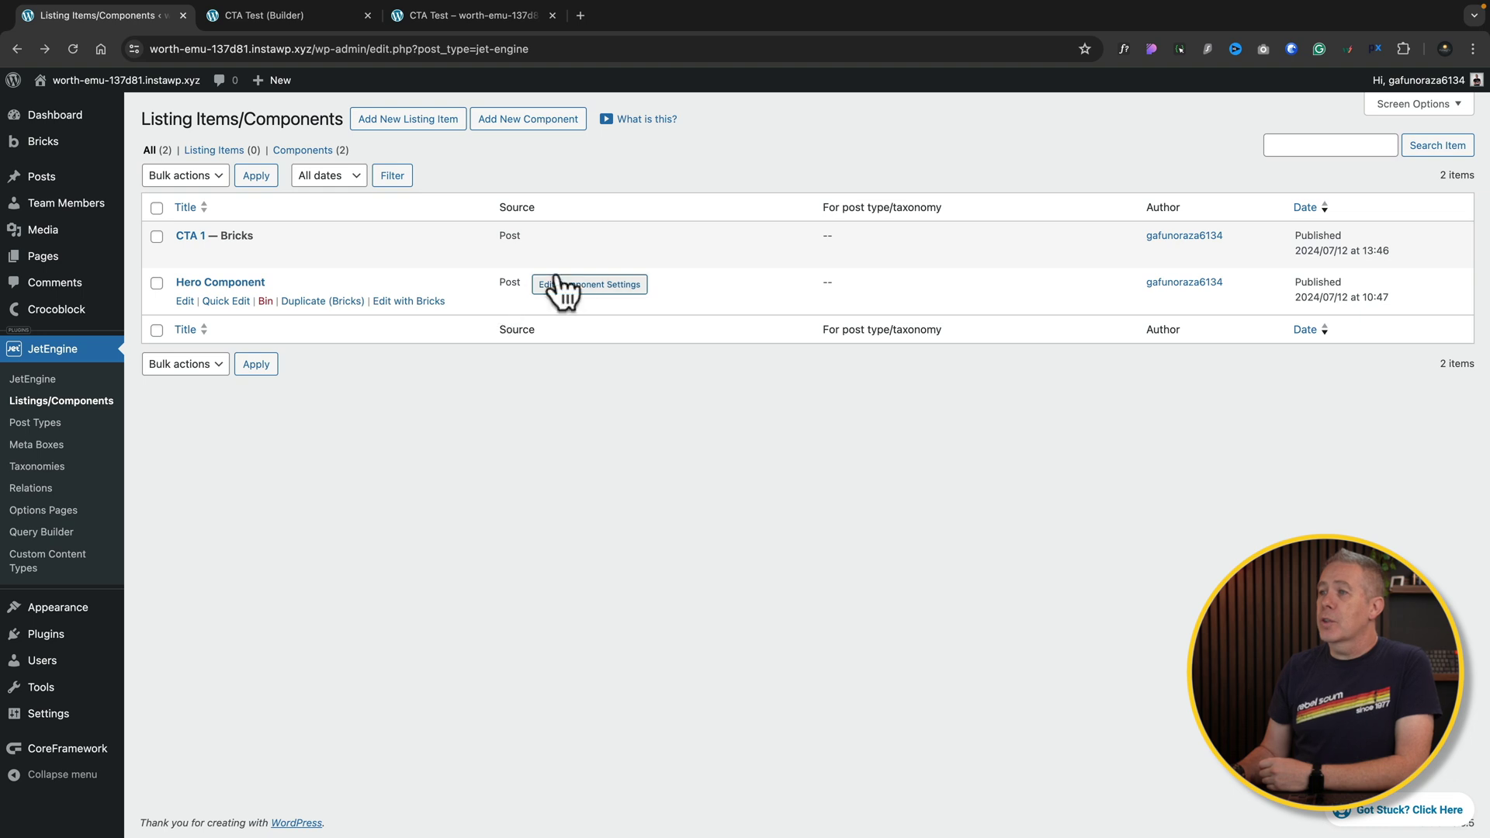
# Step: Add a Text Colour style control (text_colour, default #ffffff) to CTA 1, save and open the builder
pyautogui.click(588, 237)
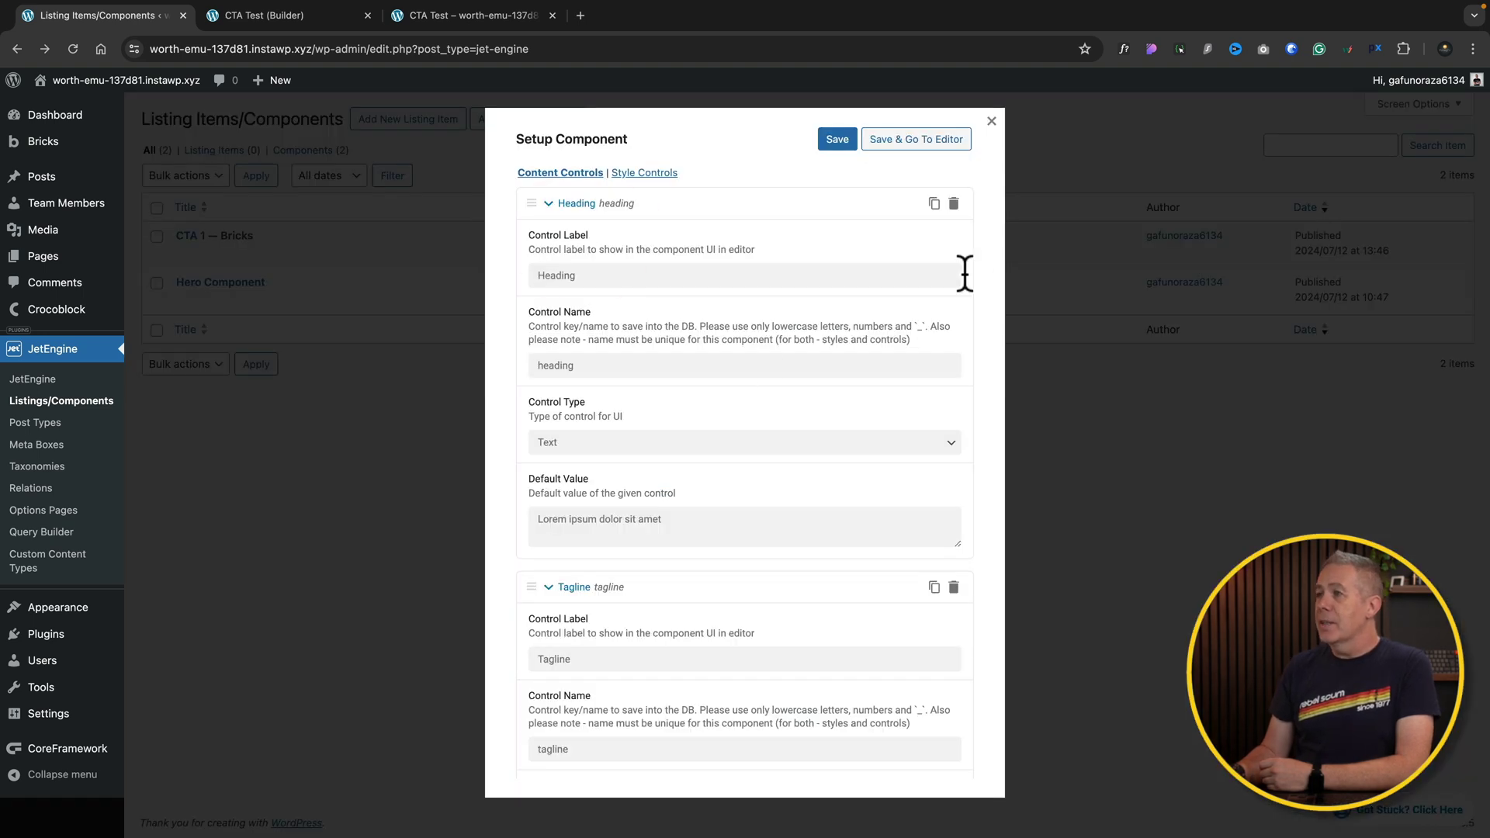
pyautogui.click(648, 172)
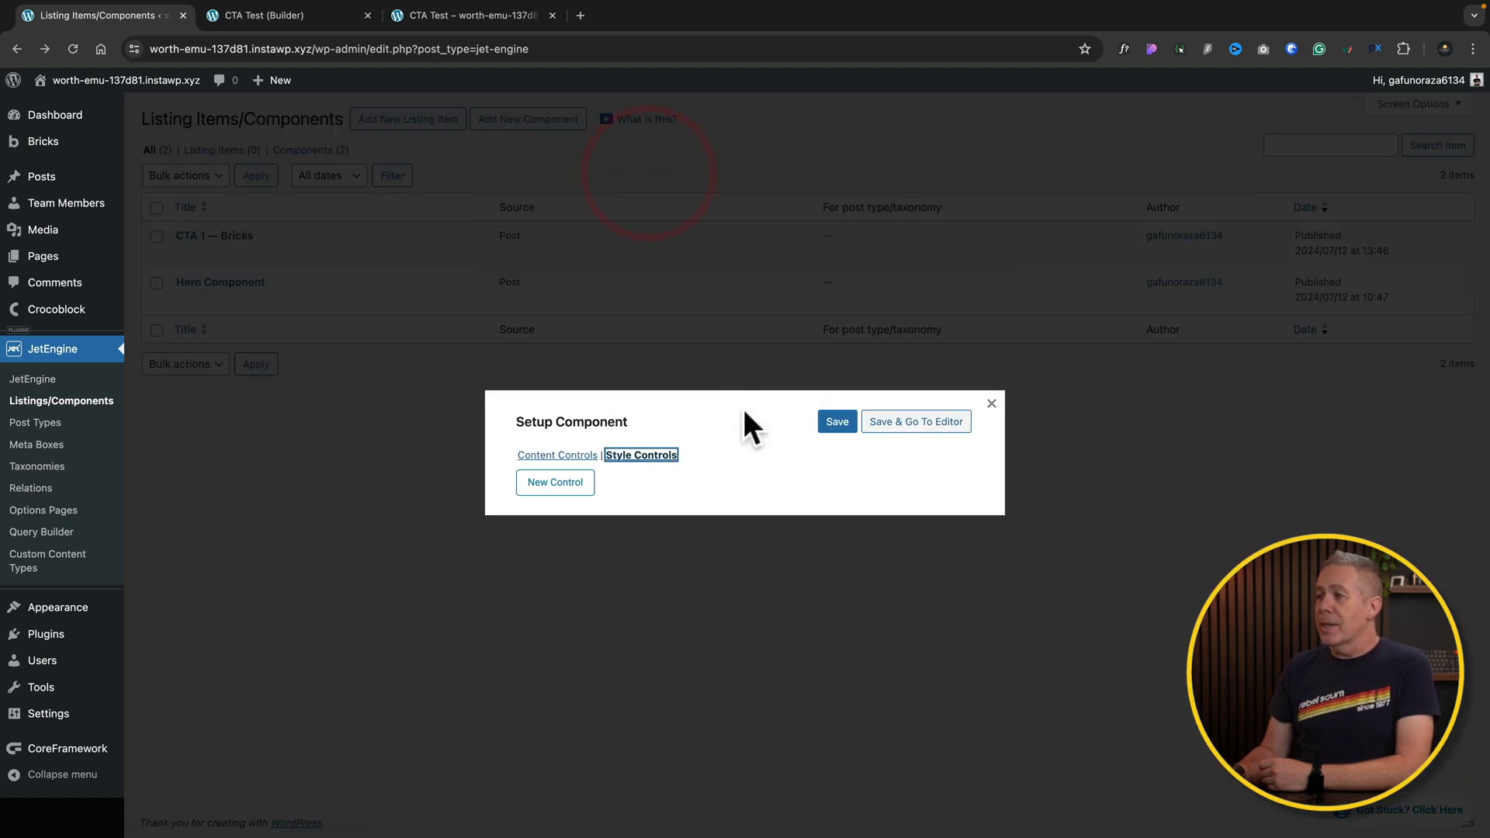
pyautogui.click(583, 486)
pyautogui.click(584, 416)
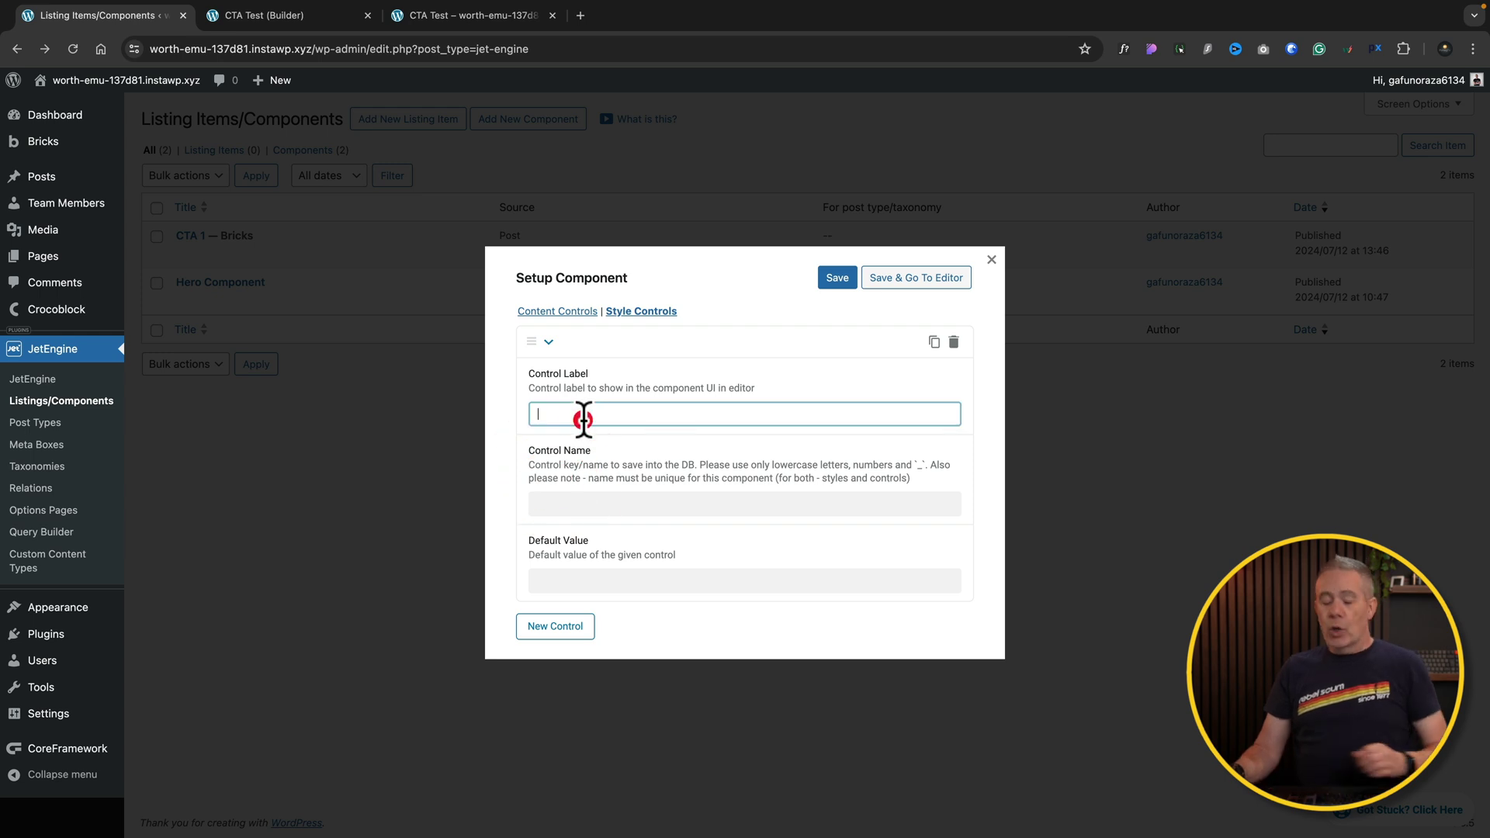
pyautogui.write('Tex')
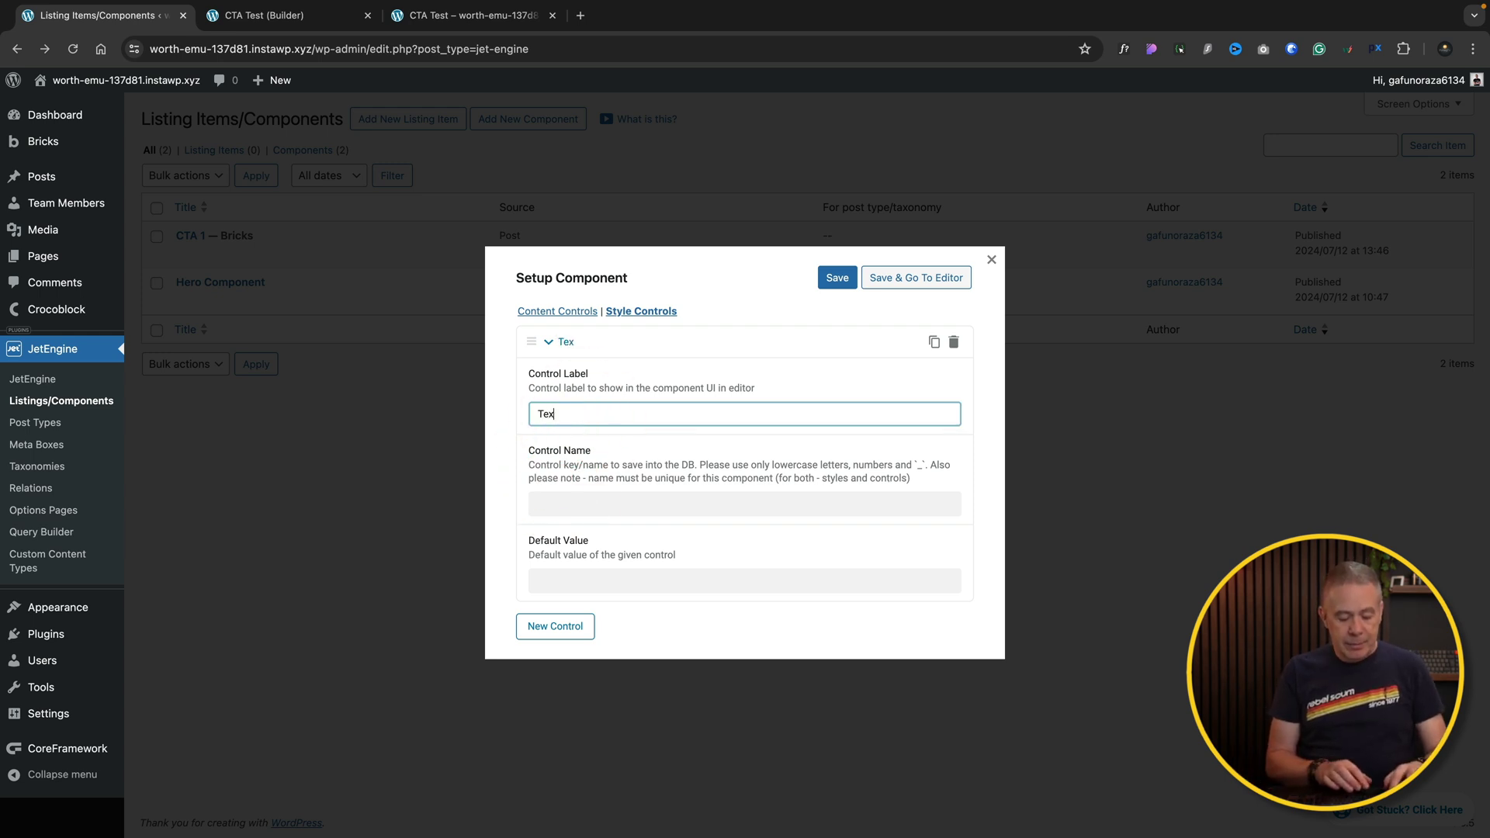
pyautogui.write('t Colour')
pyautogui.click(607, 582)
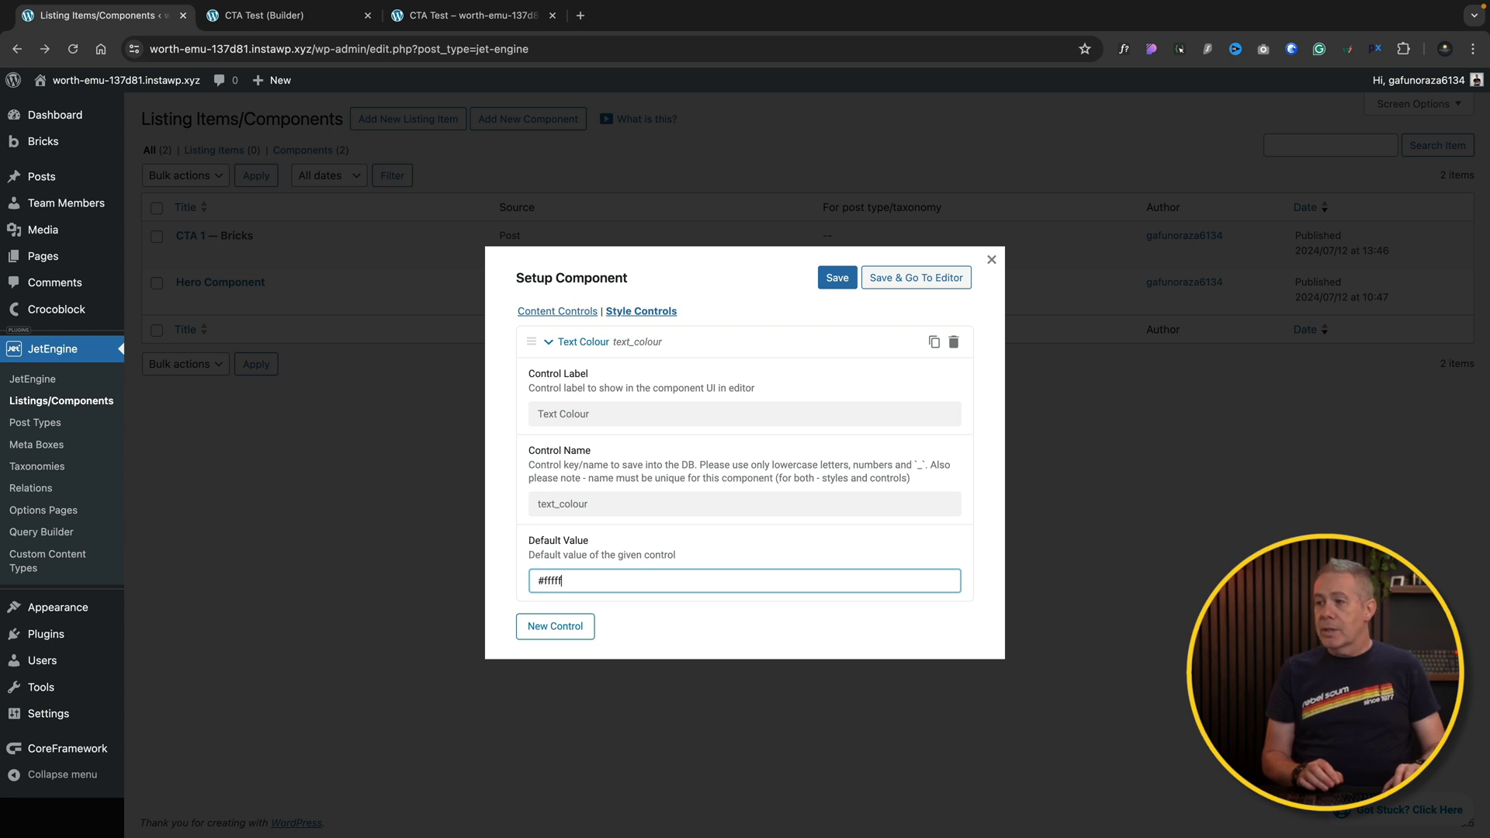
pyautogui.click(885, 293)
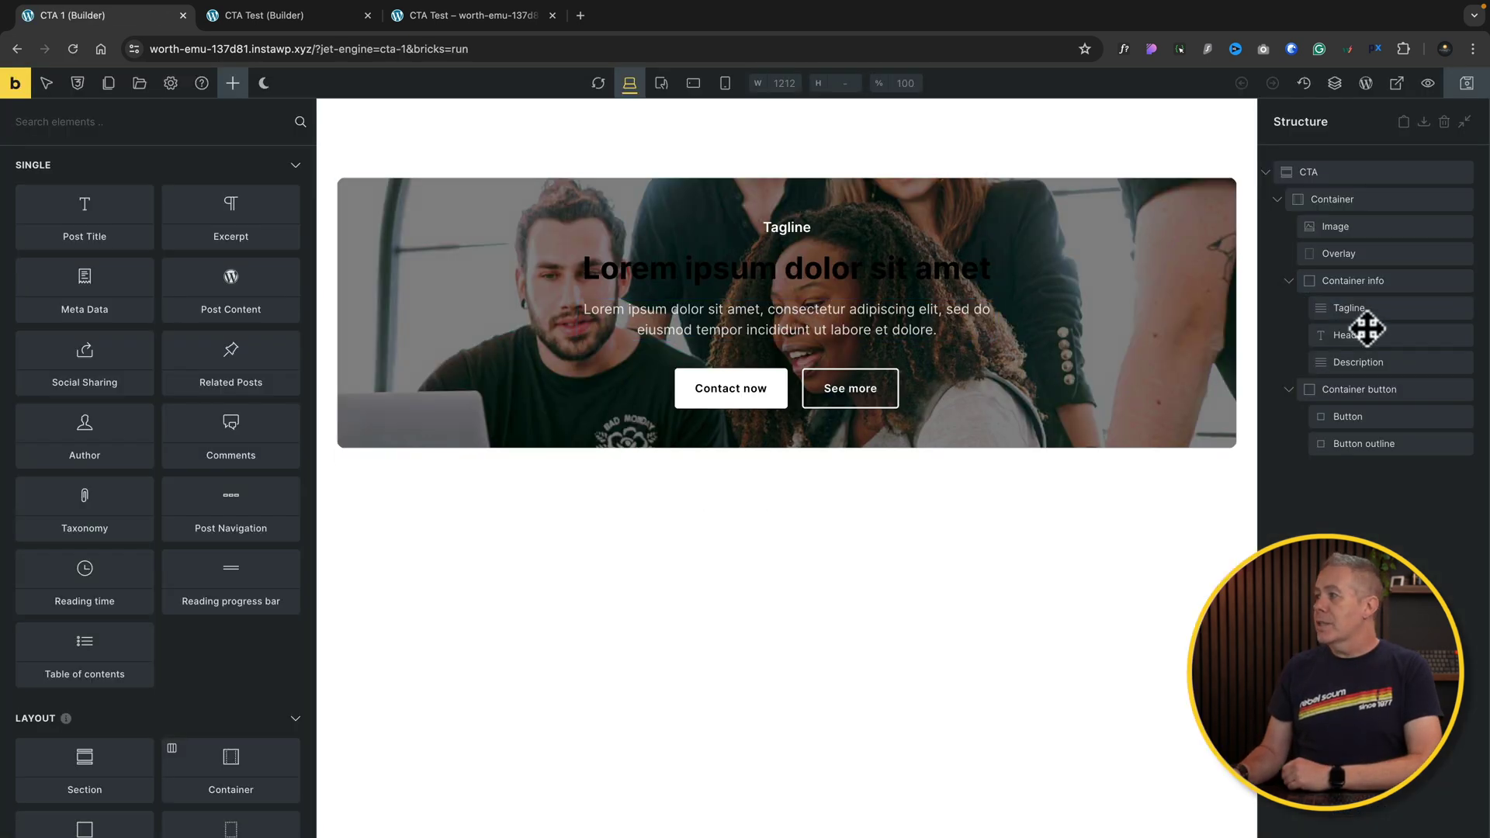
# Step: Bind the heading's typography colour to the Text Colour style prop and save the component
pyautogui.click(1363, 333)
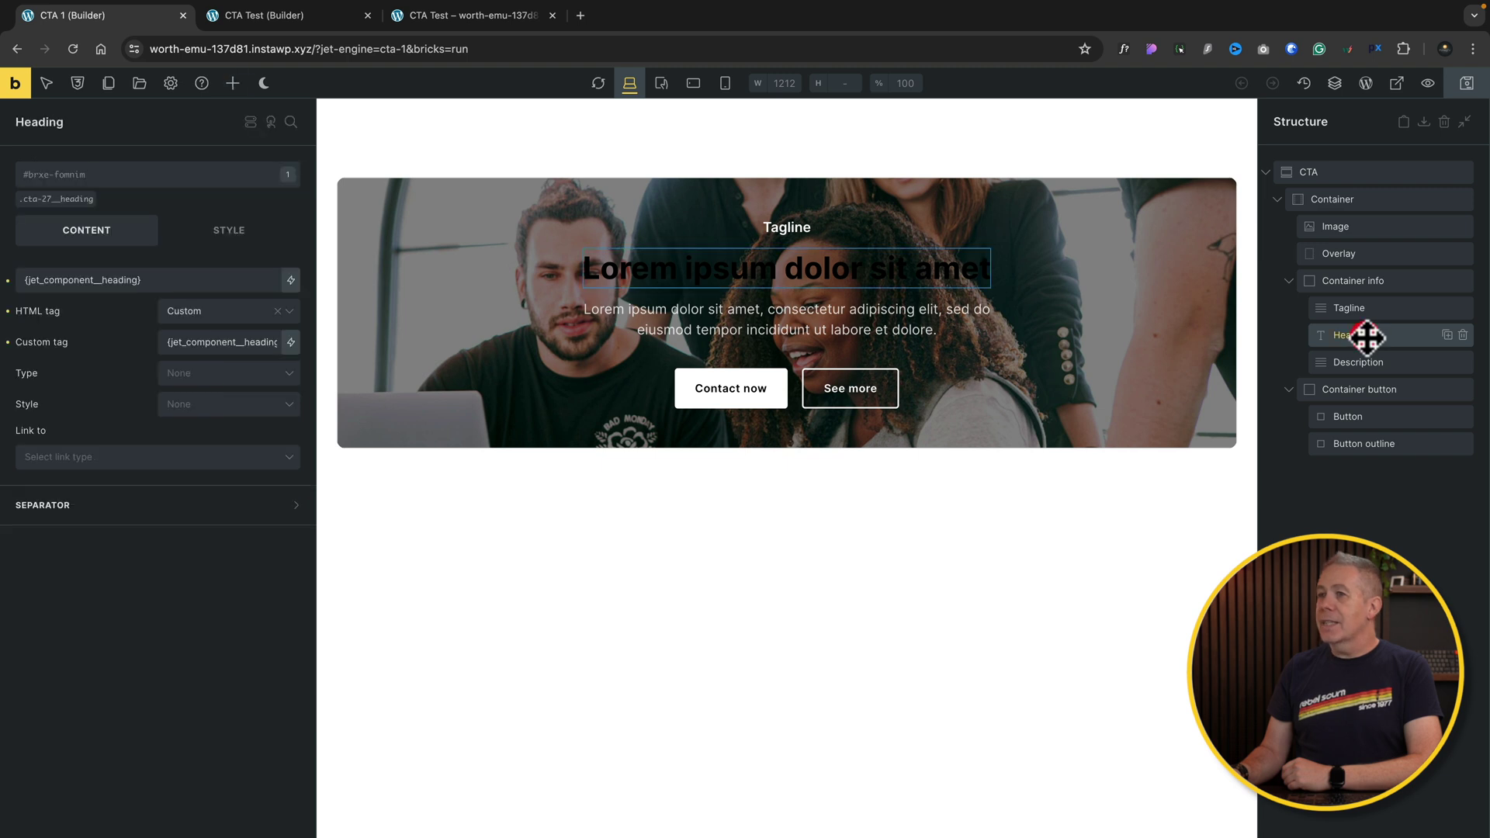
pyautogui.click(214, 235)
pyautogui.click(114, 321)
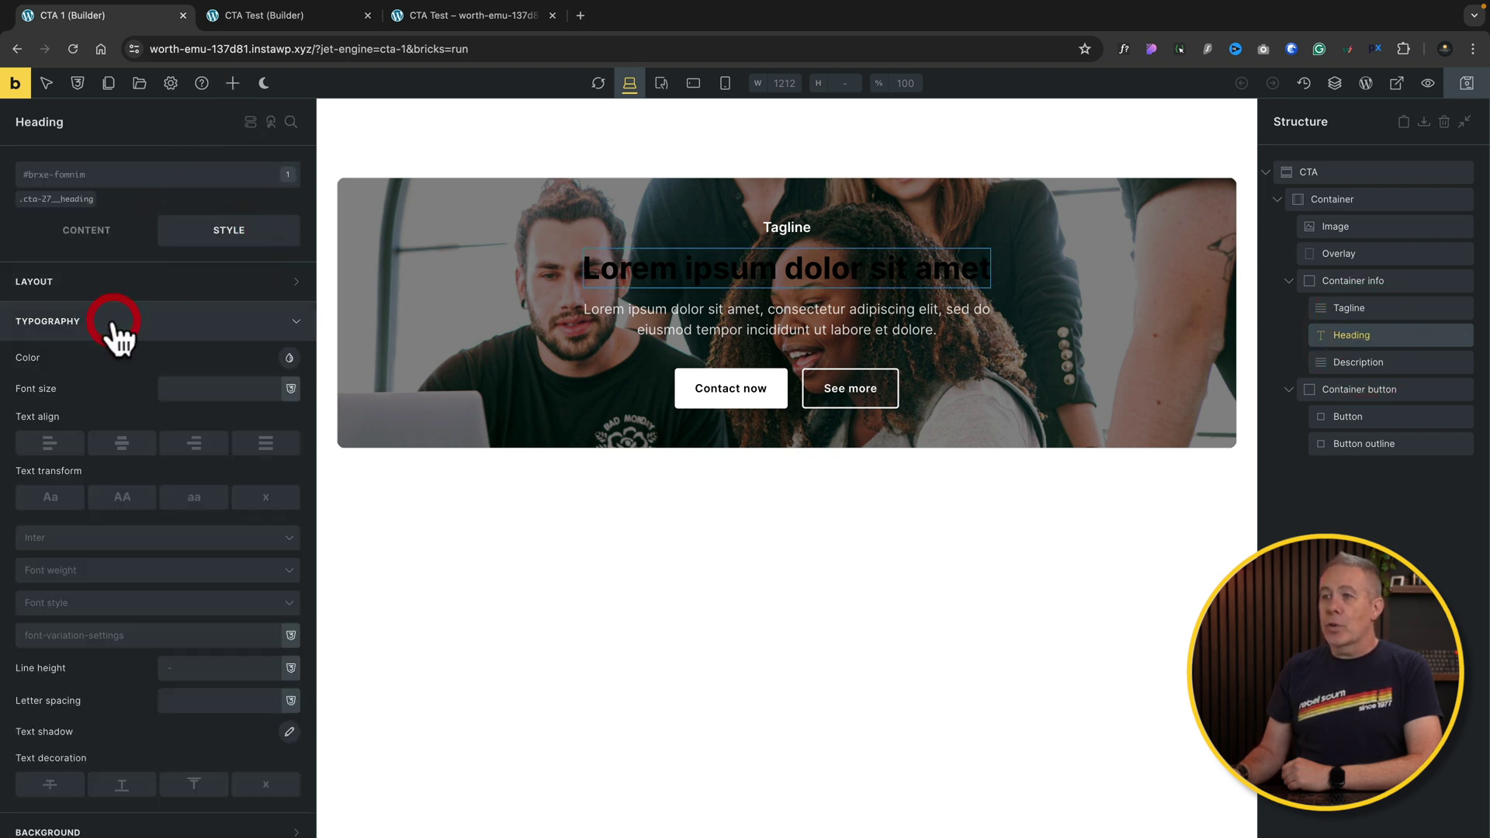
pyautogui.click(288, 358)
pyautogui.scroll(-5, 228, 581)
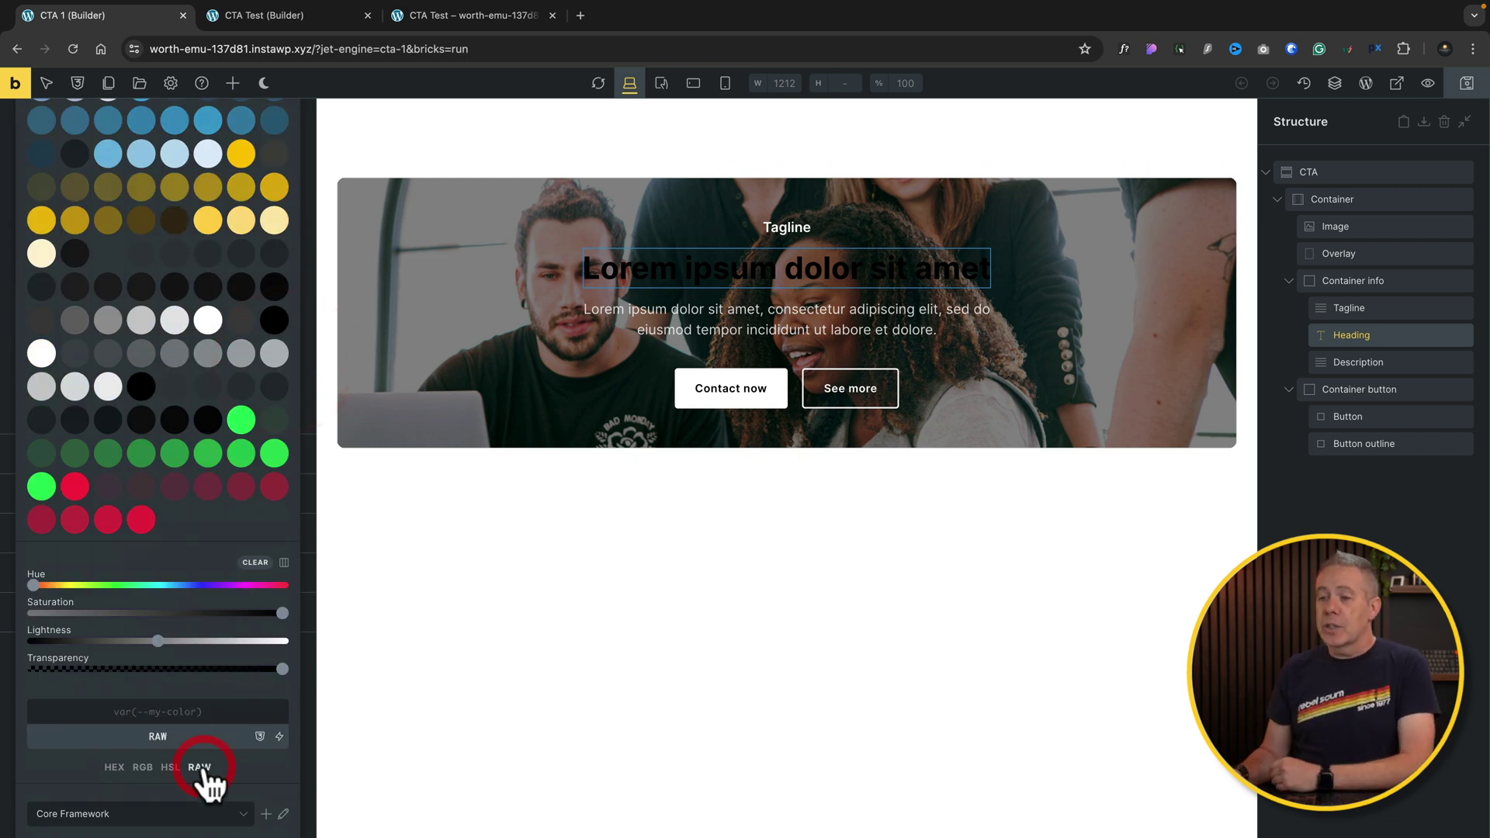
pyautogui.click(279, 736)
pyautogui.scroll(-10, 200, 778)
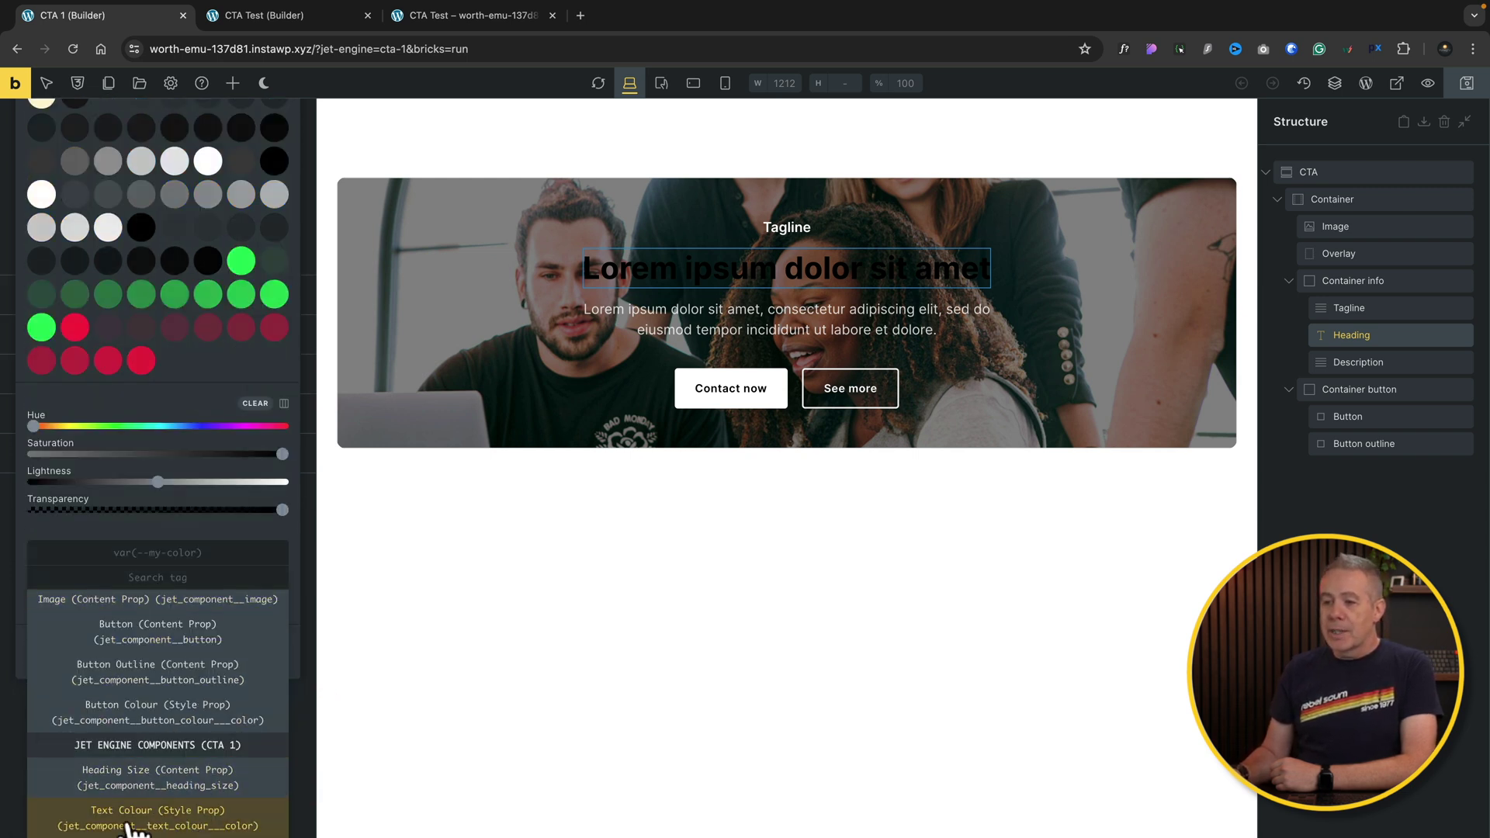
pyautogui.click(208, 818)
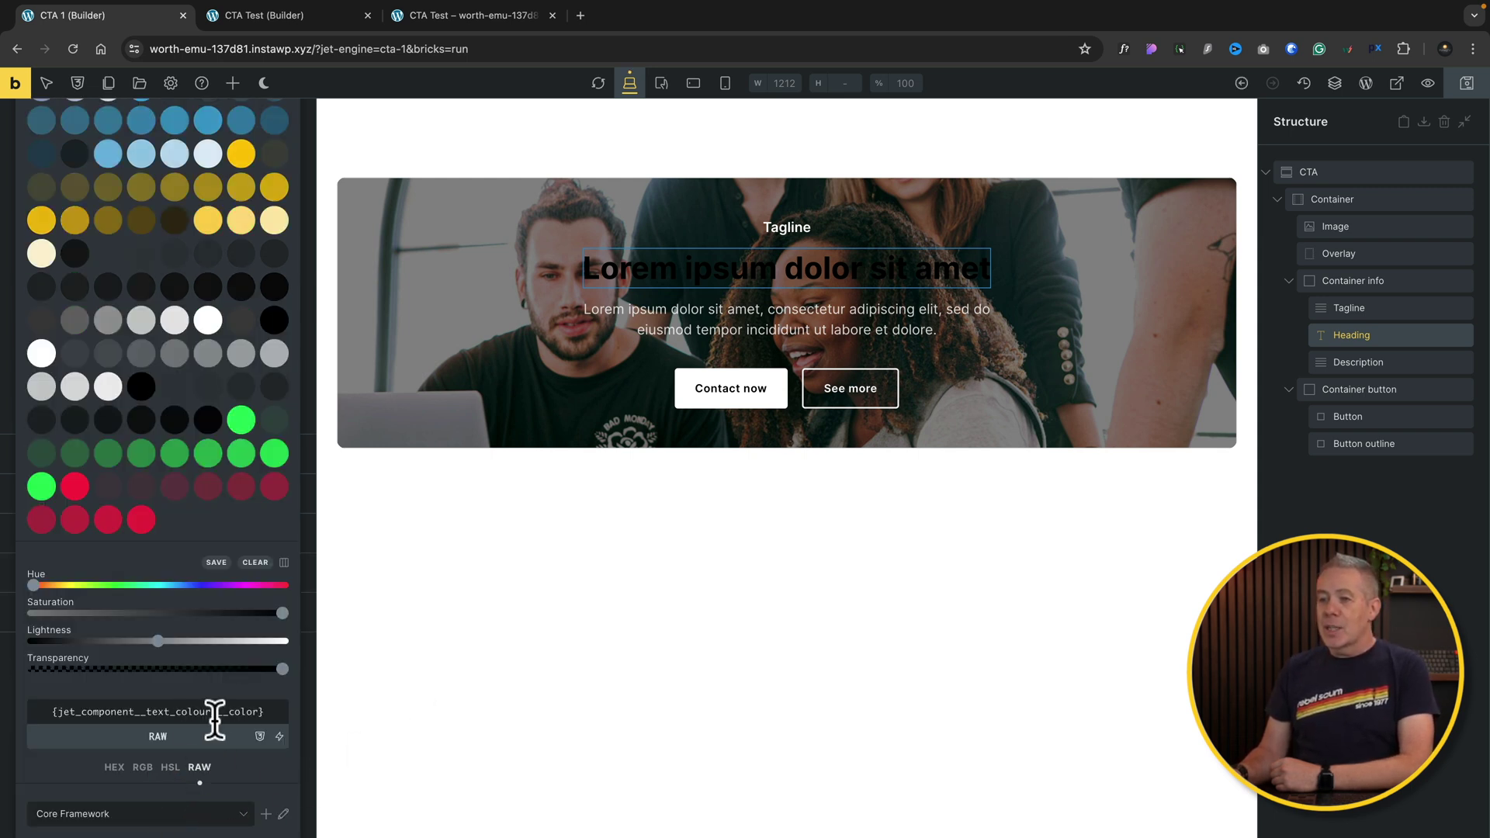
pyautogui.click(1469, 85)
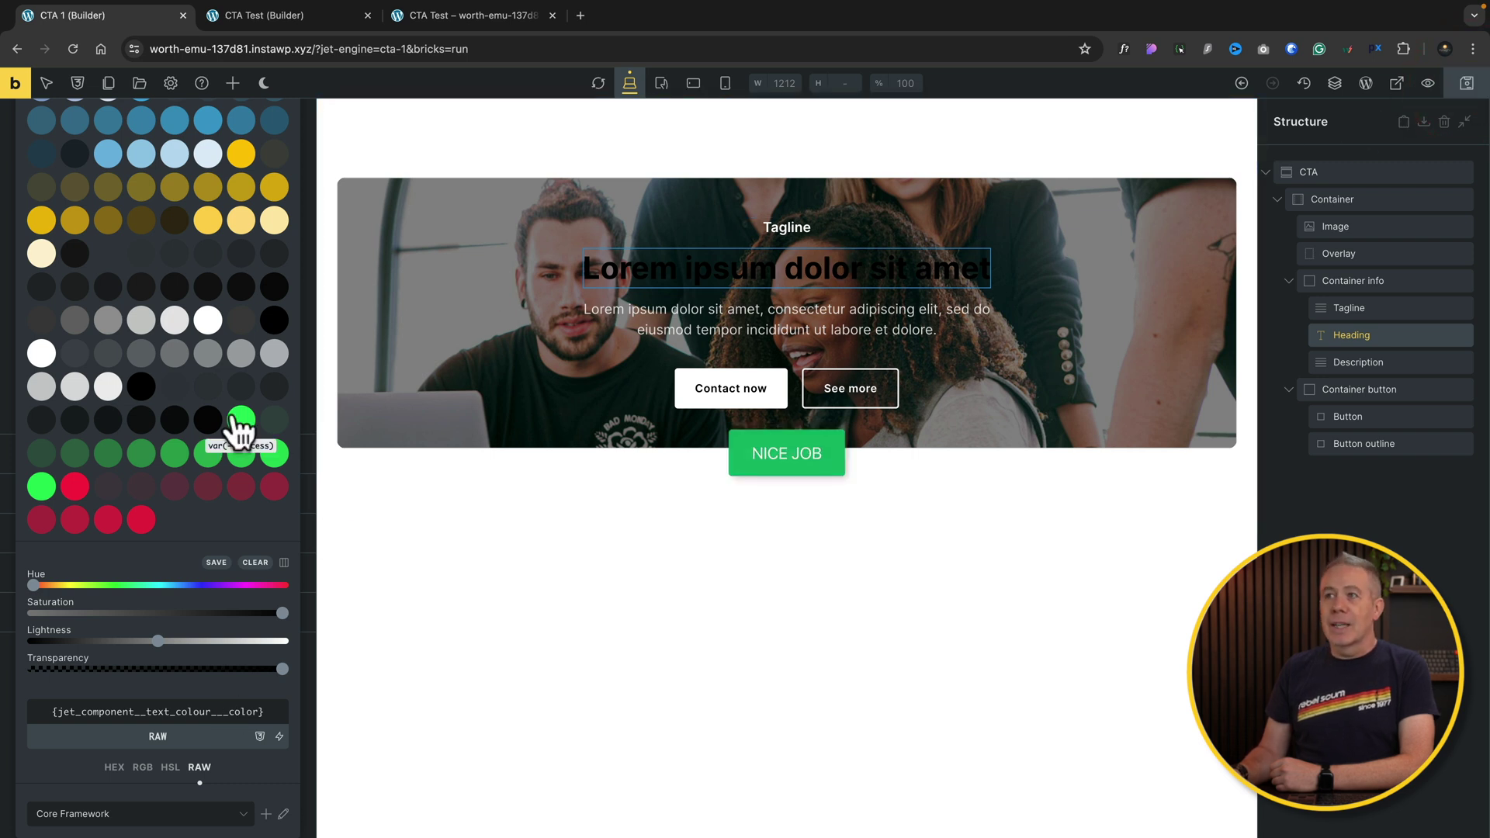
pyautogui.click(276, 15)
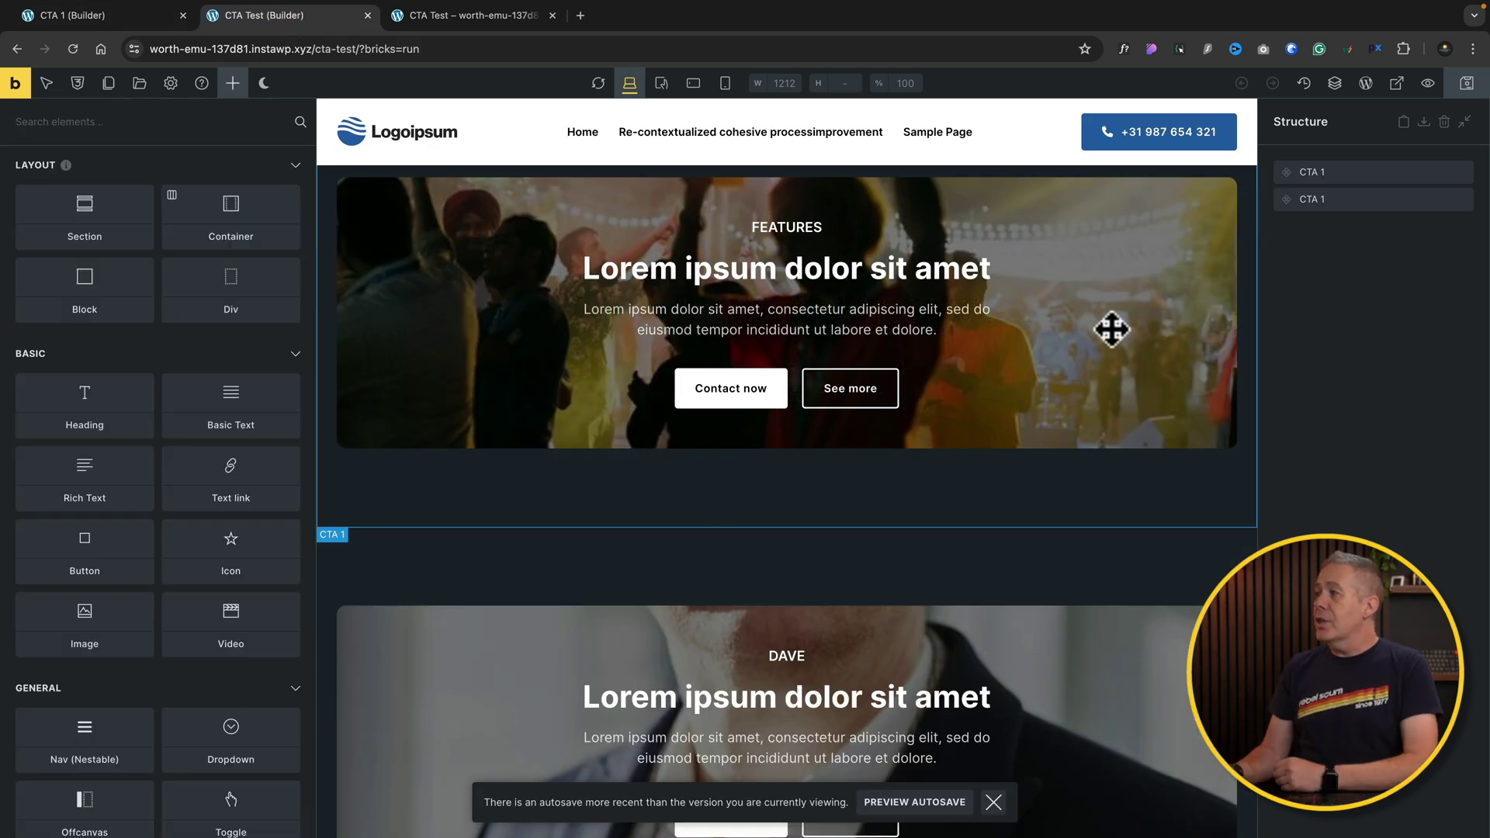
# Step: Select the first CTA 1 instance and try several palette swatches for its Text Colour
pyautogui.click(1355, 171)
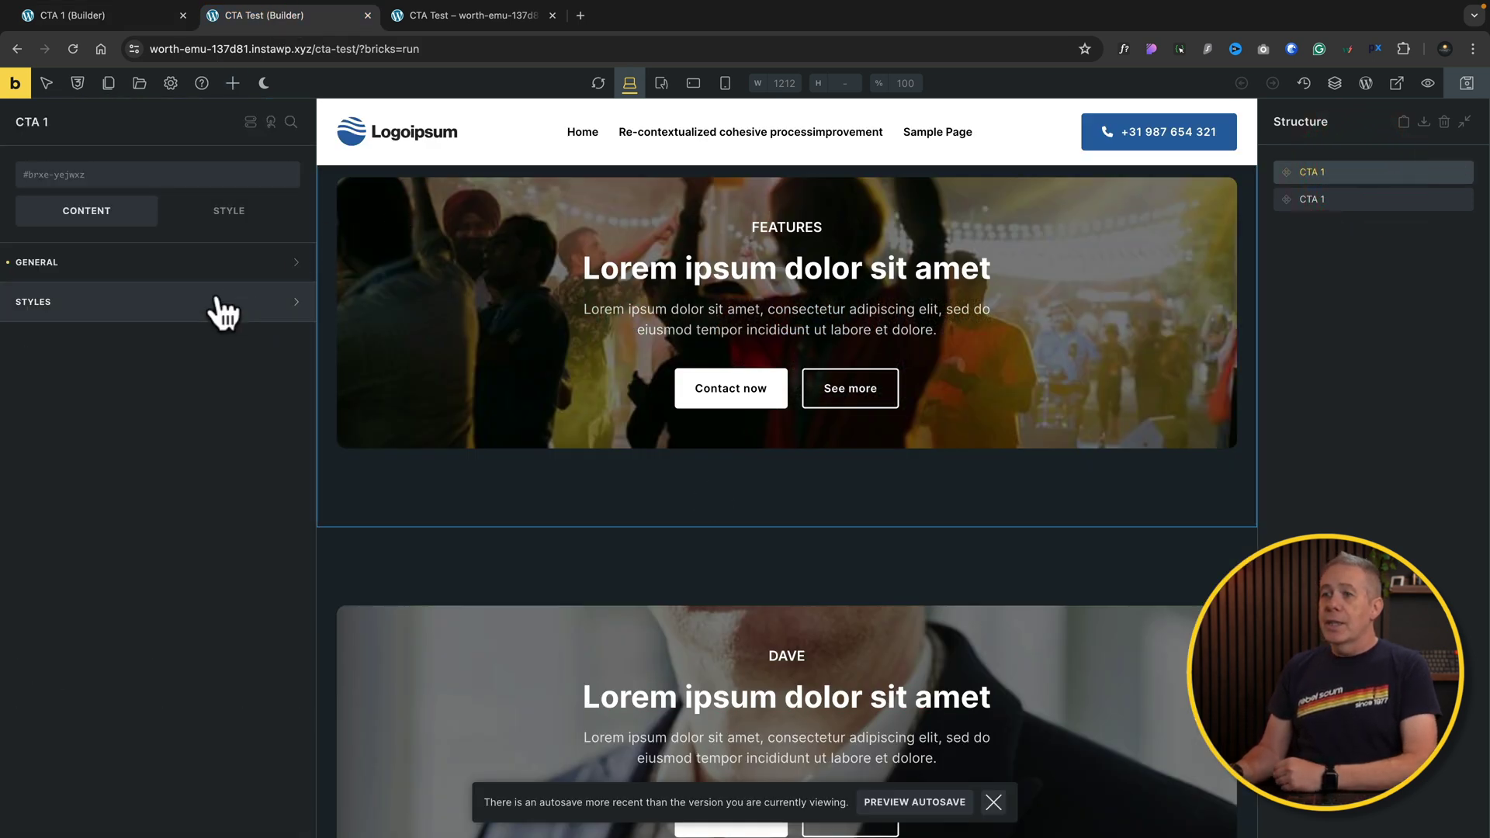
pyautogui.click(169, 302)
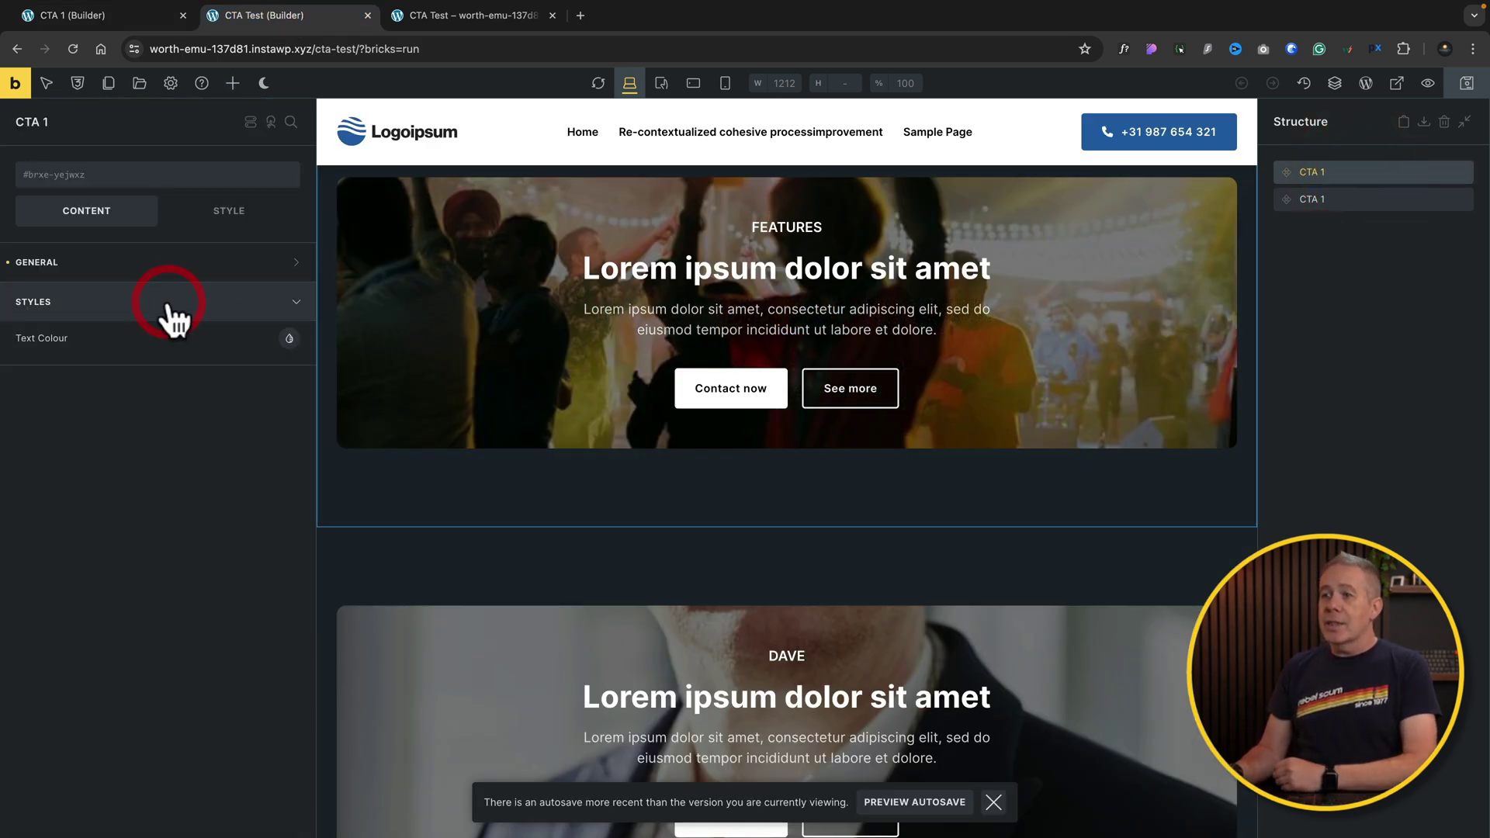
pyautogui.click(289, 339)
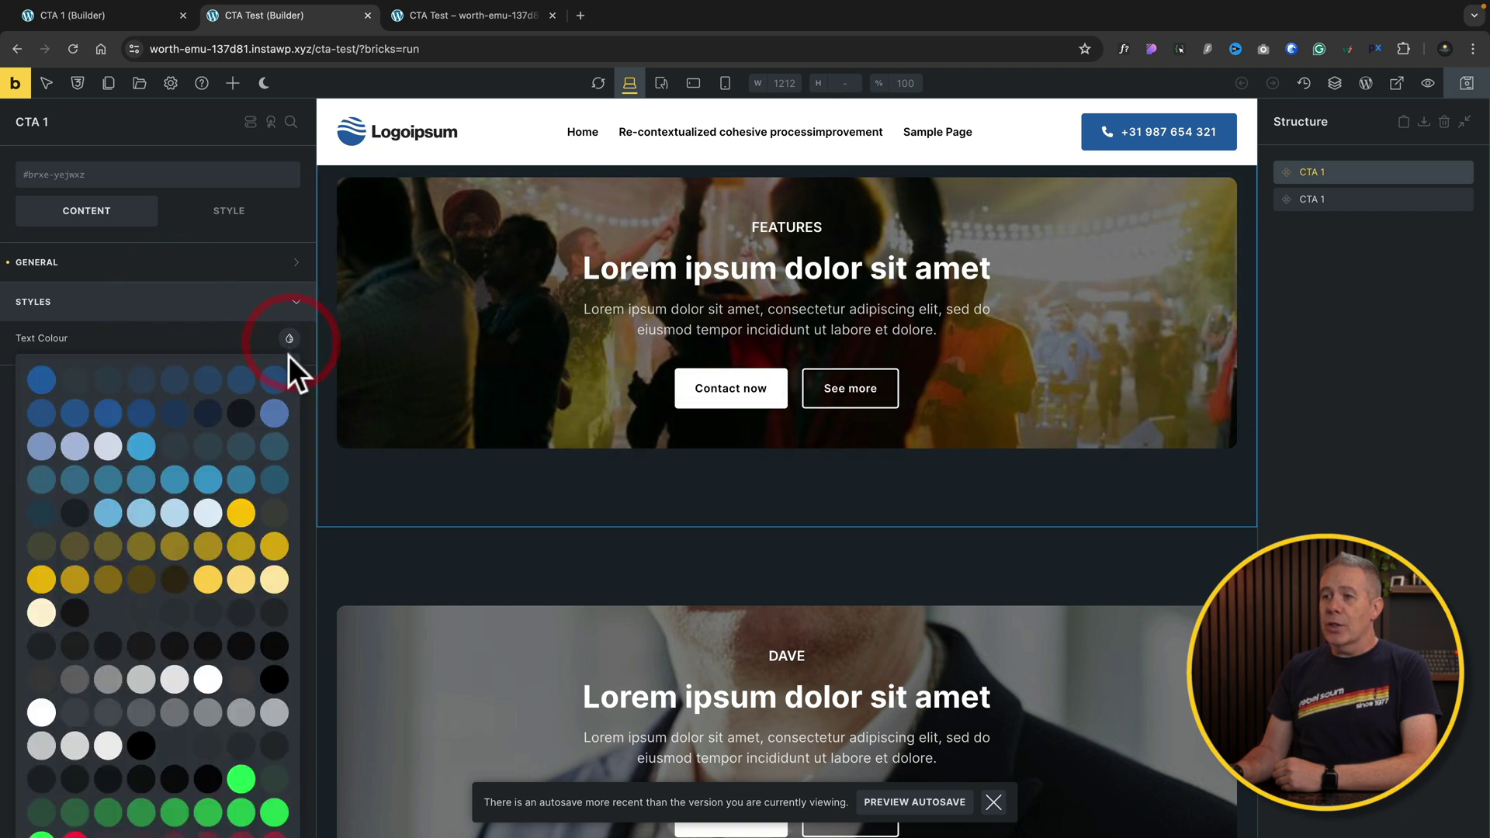
pyautogui.scroll(-4, 281, 395)
pyautogui.scroll(-1, 285, 416)
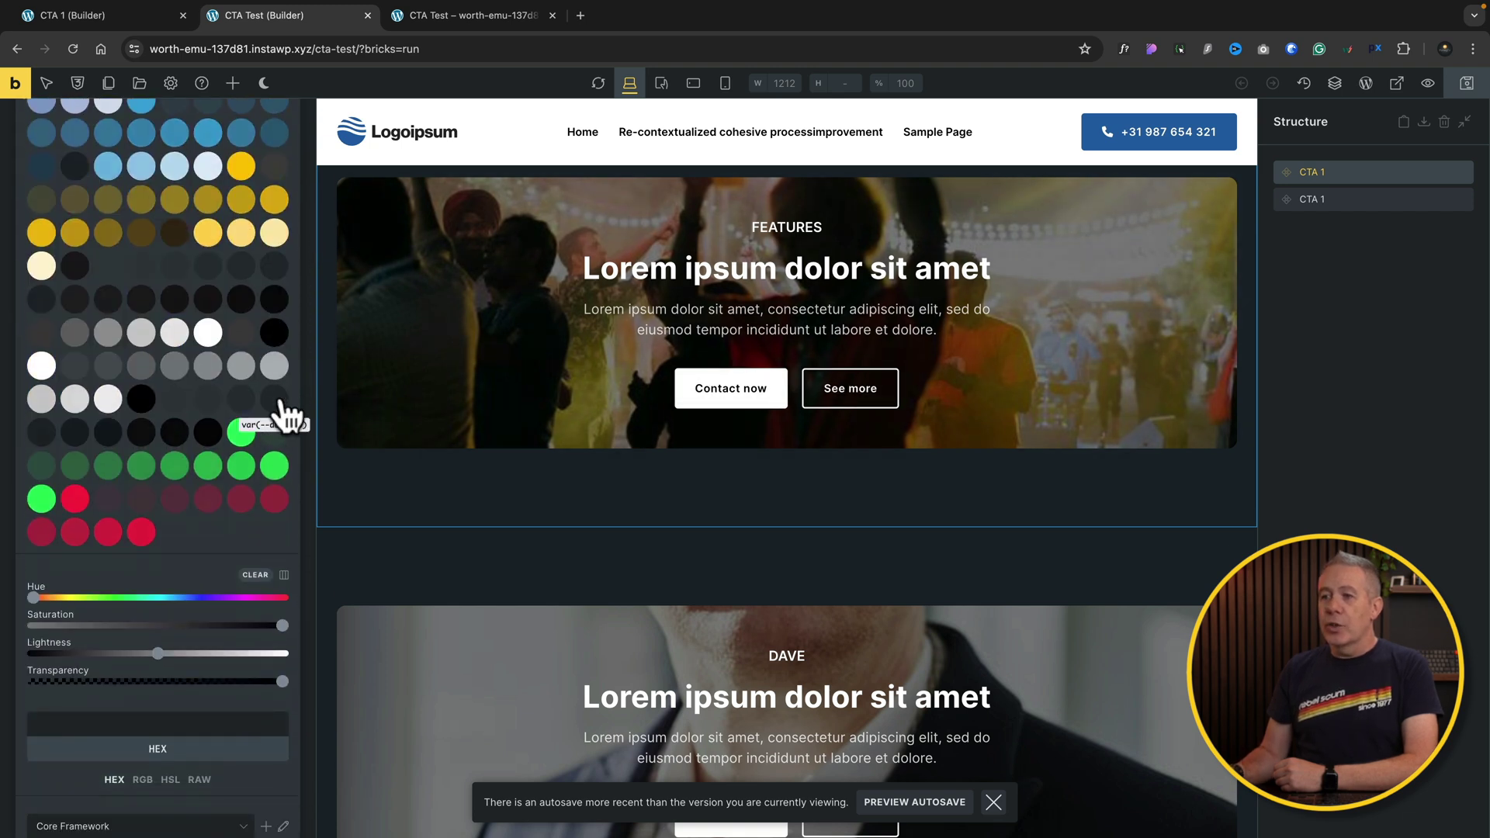
pyautogui.click(169, 335)
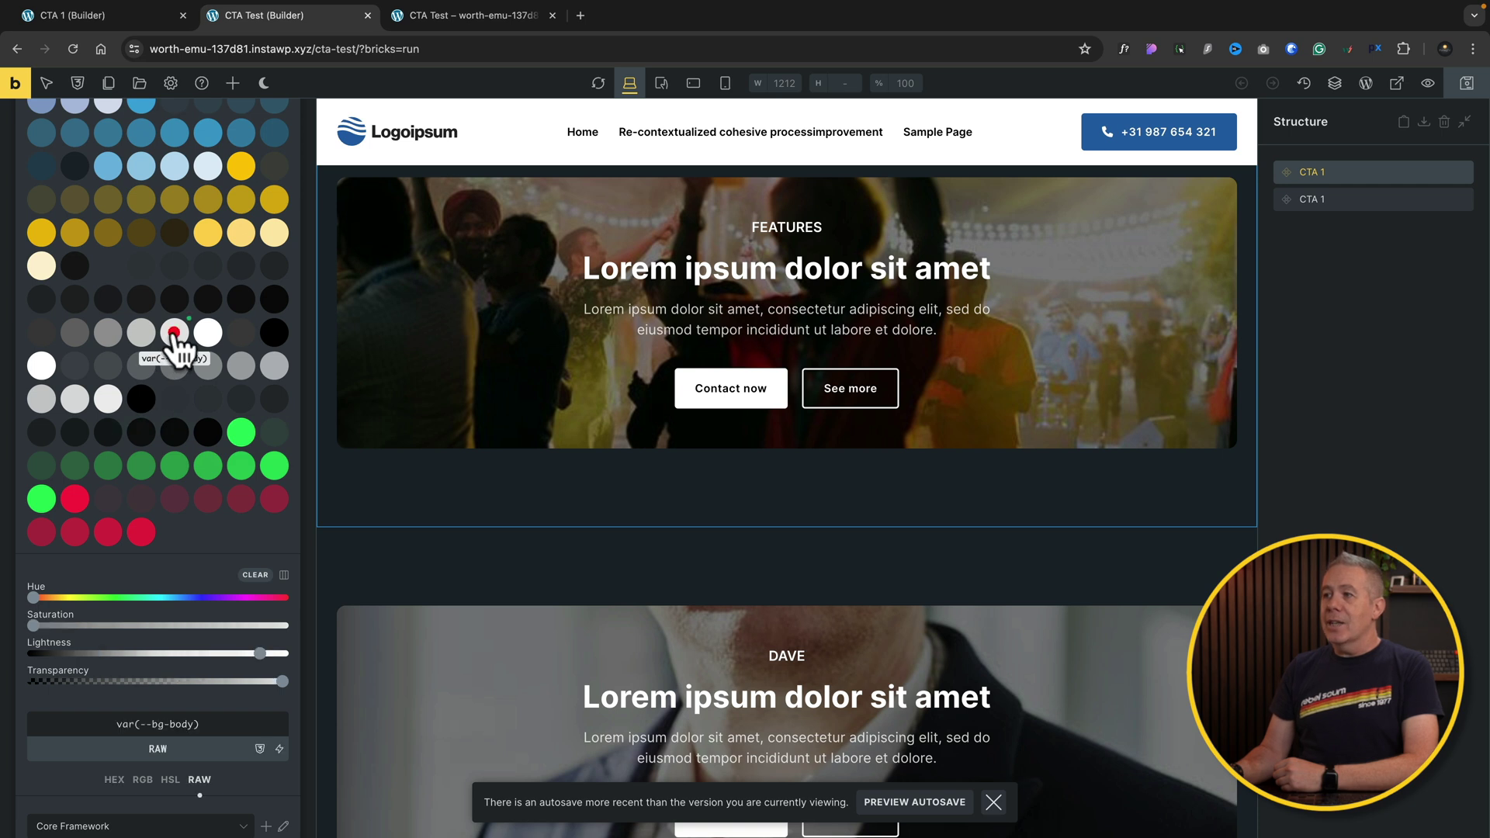
pyautogui.click(143, 295)
pyautogui.click(42, 267)
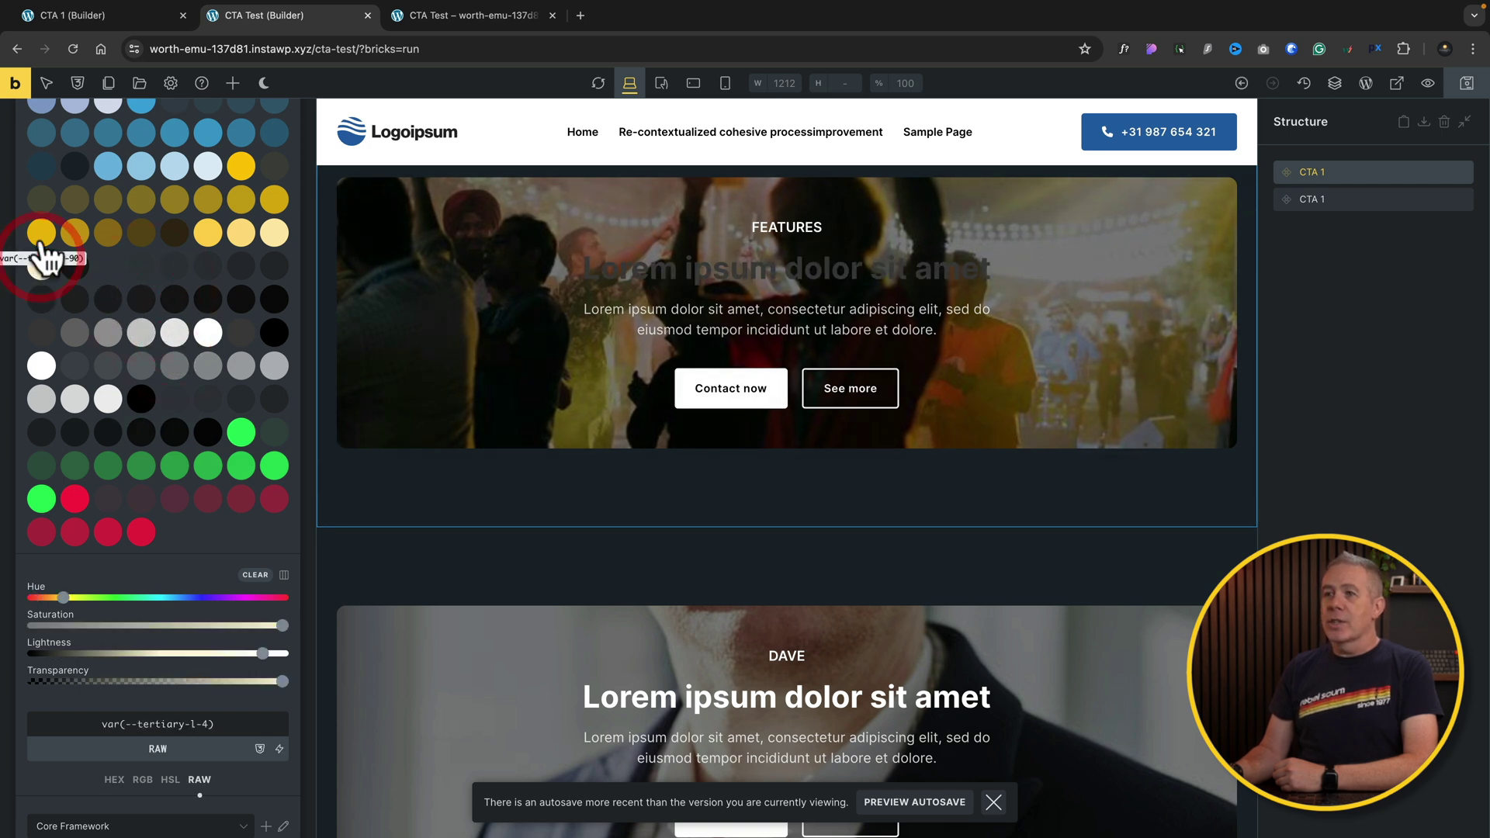
pyautogui.click(41, 237)
pyautogui.click(69, 234)
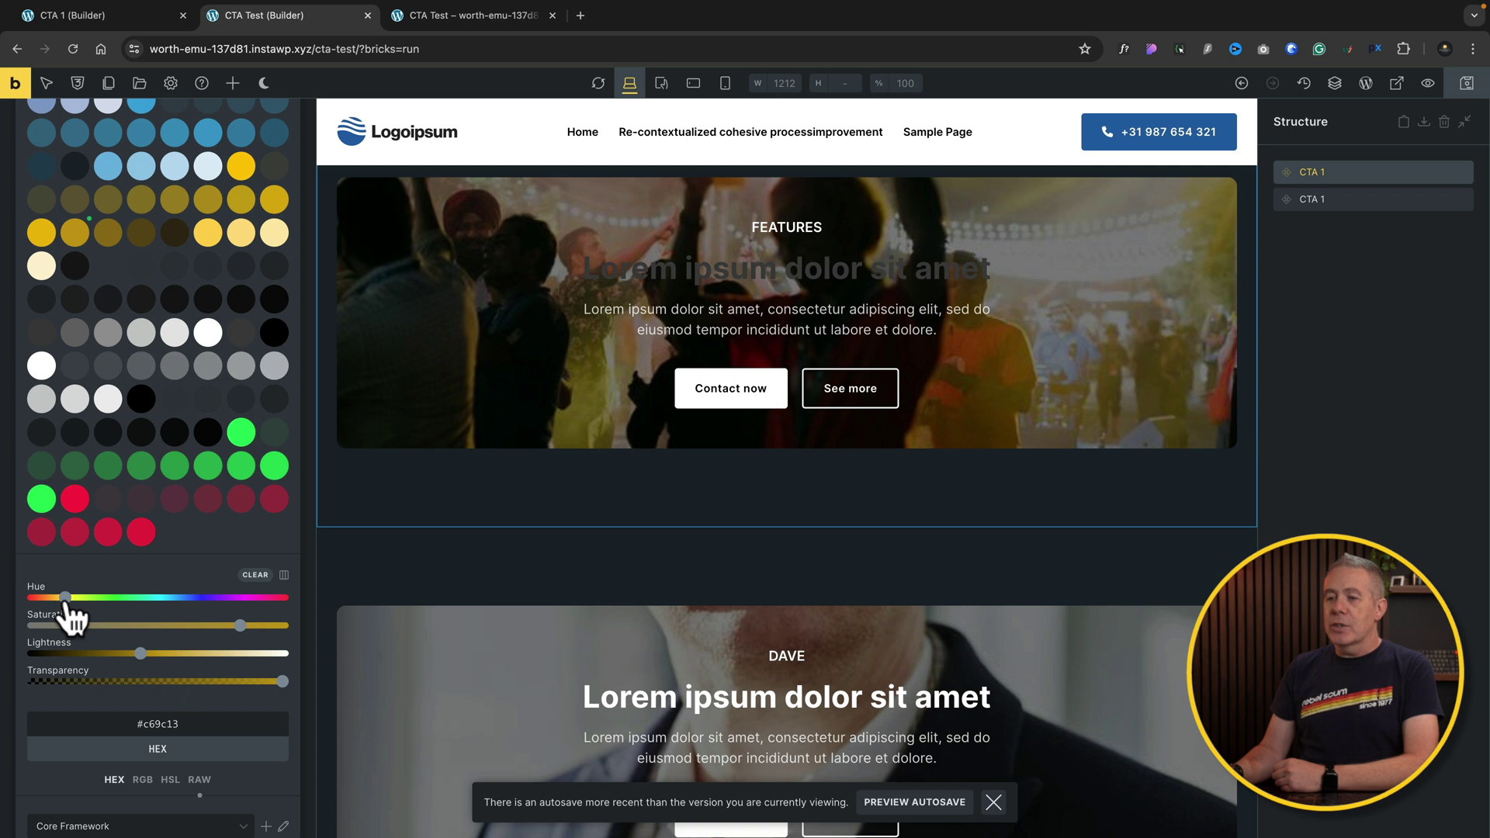
# Step: Tune the Text Colour's hue and lightness to a light lavender, #acb3ec
pyautogui.moveTo(68, 599); pyautogui.dragTo(119, 598)
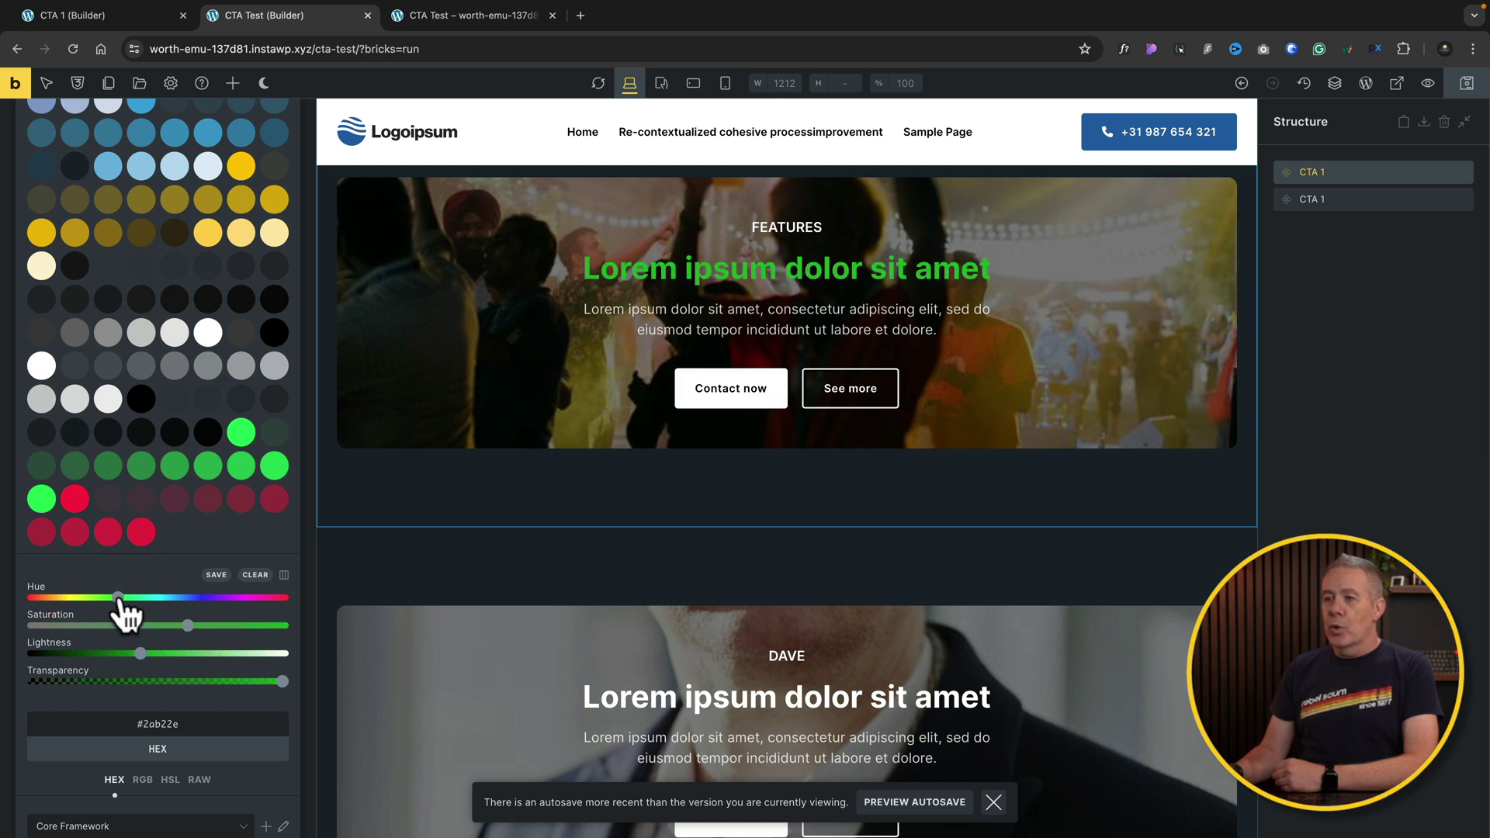
pyautogui.moveTo(119, 597); pyautogui.dragTo(194, 597)
pyautogui.click(195, 598)
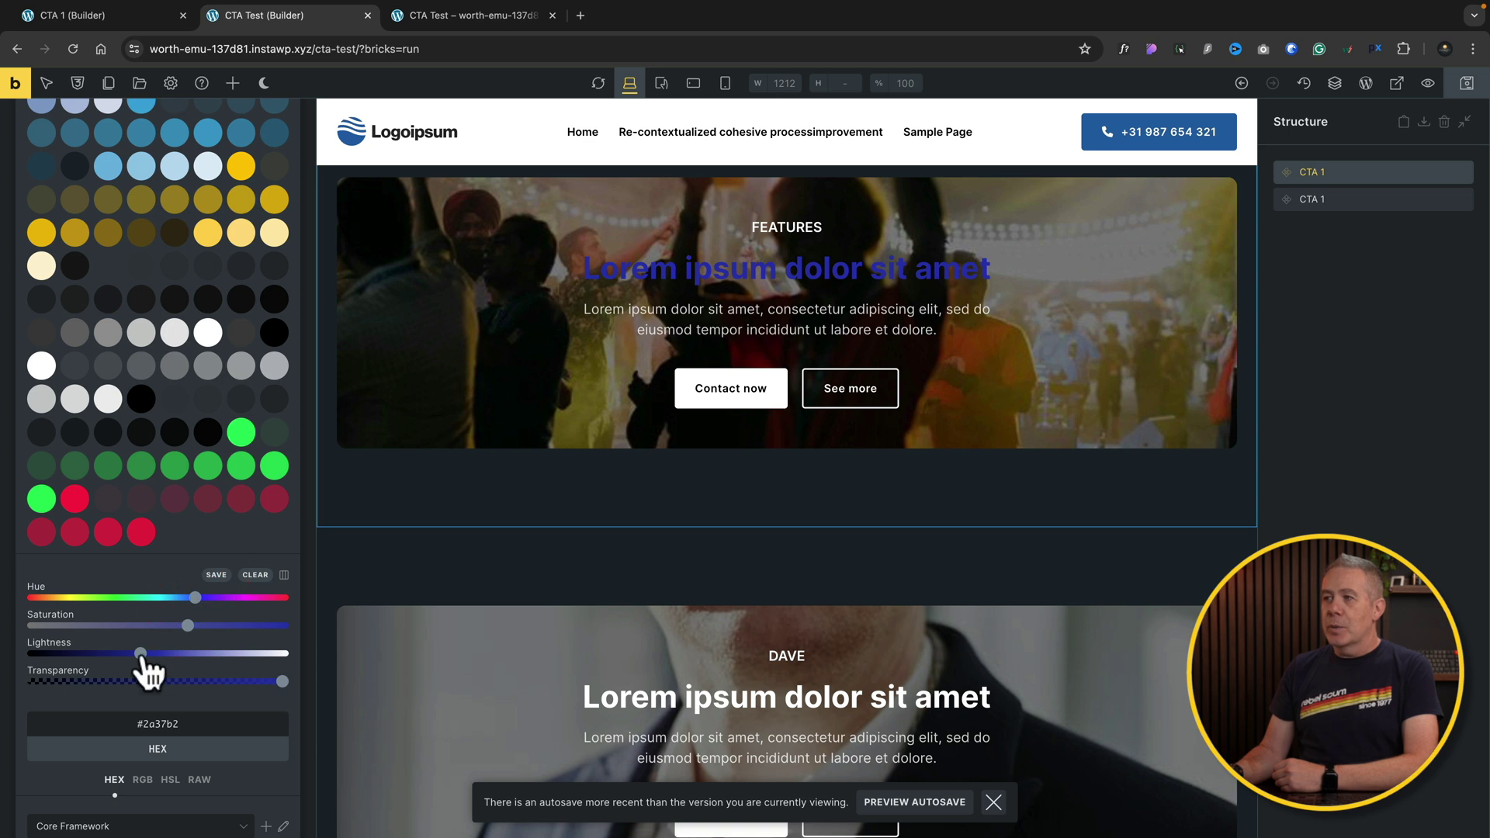
pyautogui.moveTo(141, 654); pyautogui.dragTo(233, 654)
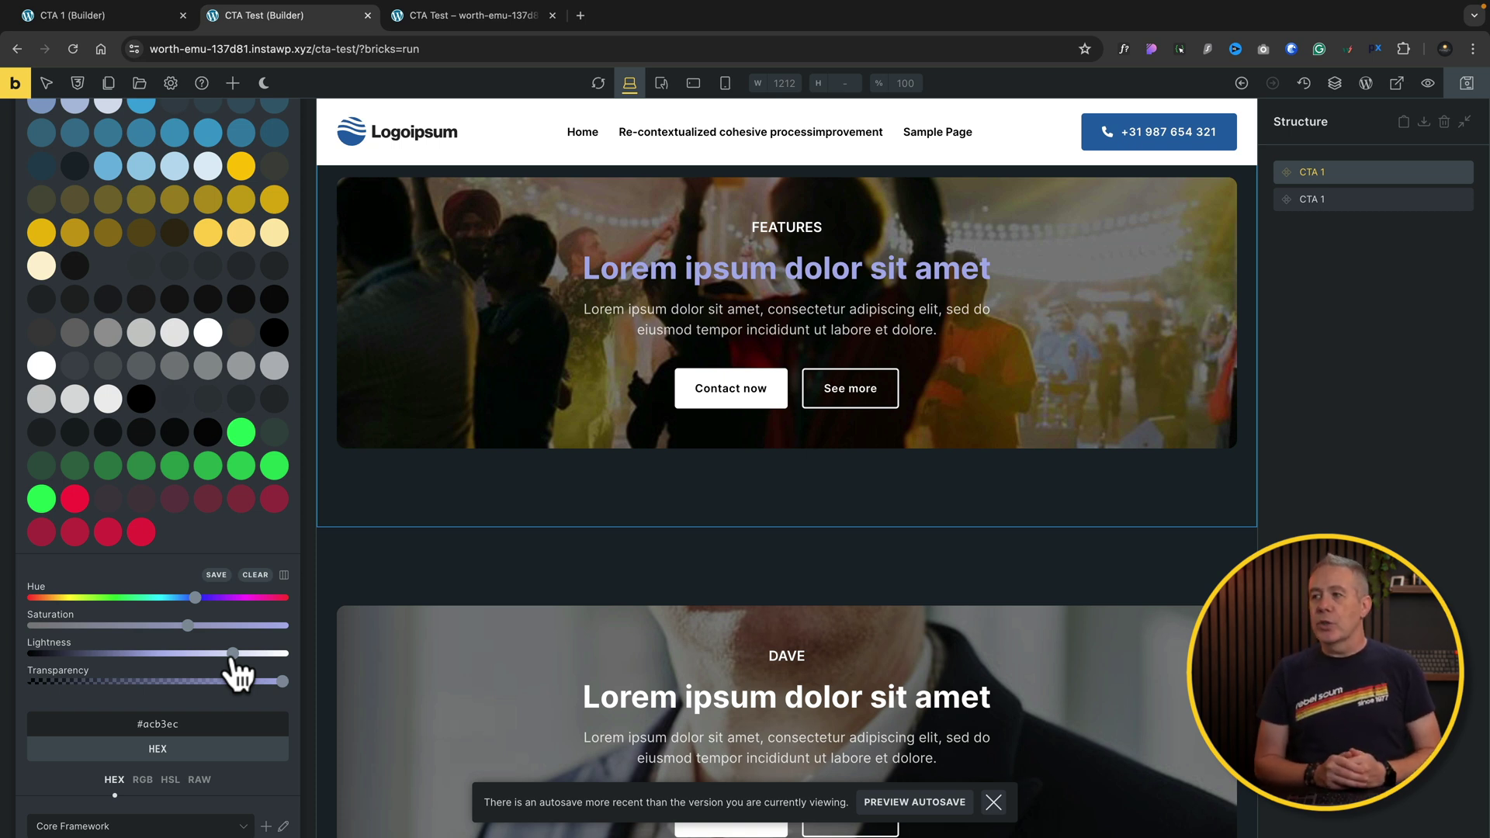
pyautogui.scroll(5, 236, 672)
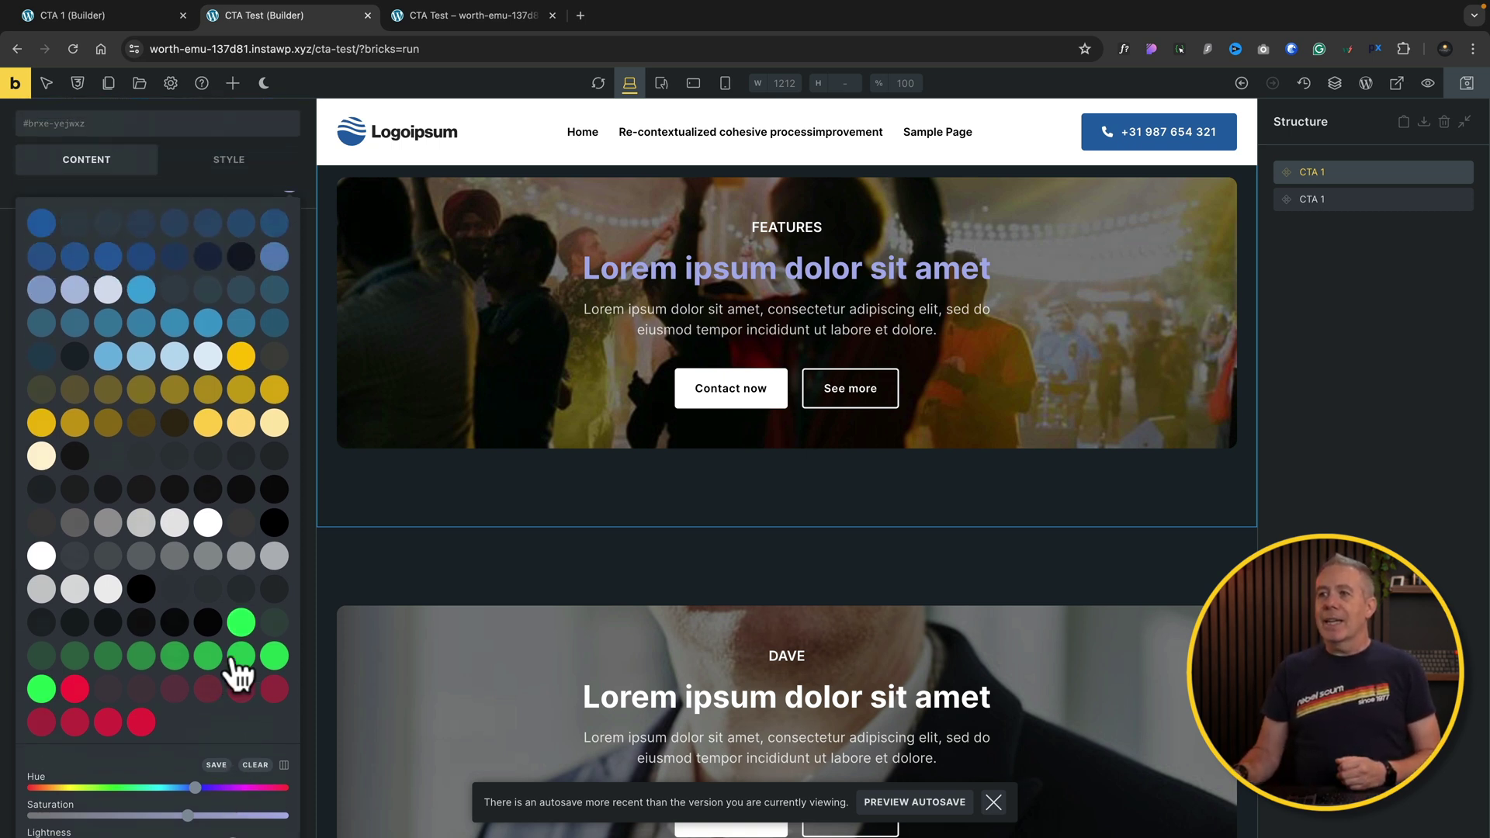
# Step: Dismiss the colour picker, keeping the first CTA 1 instance's Text Colour lavender
pyautogui.click(290, 271)
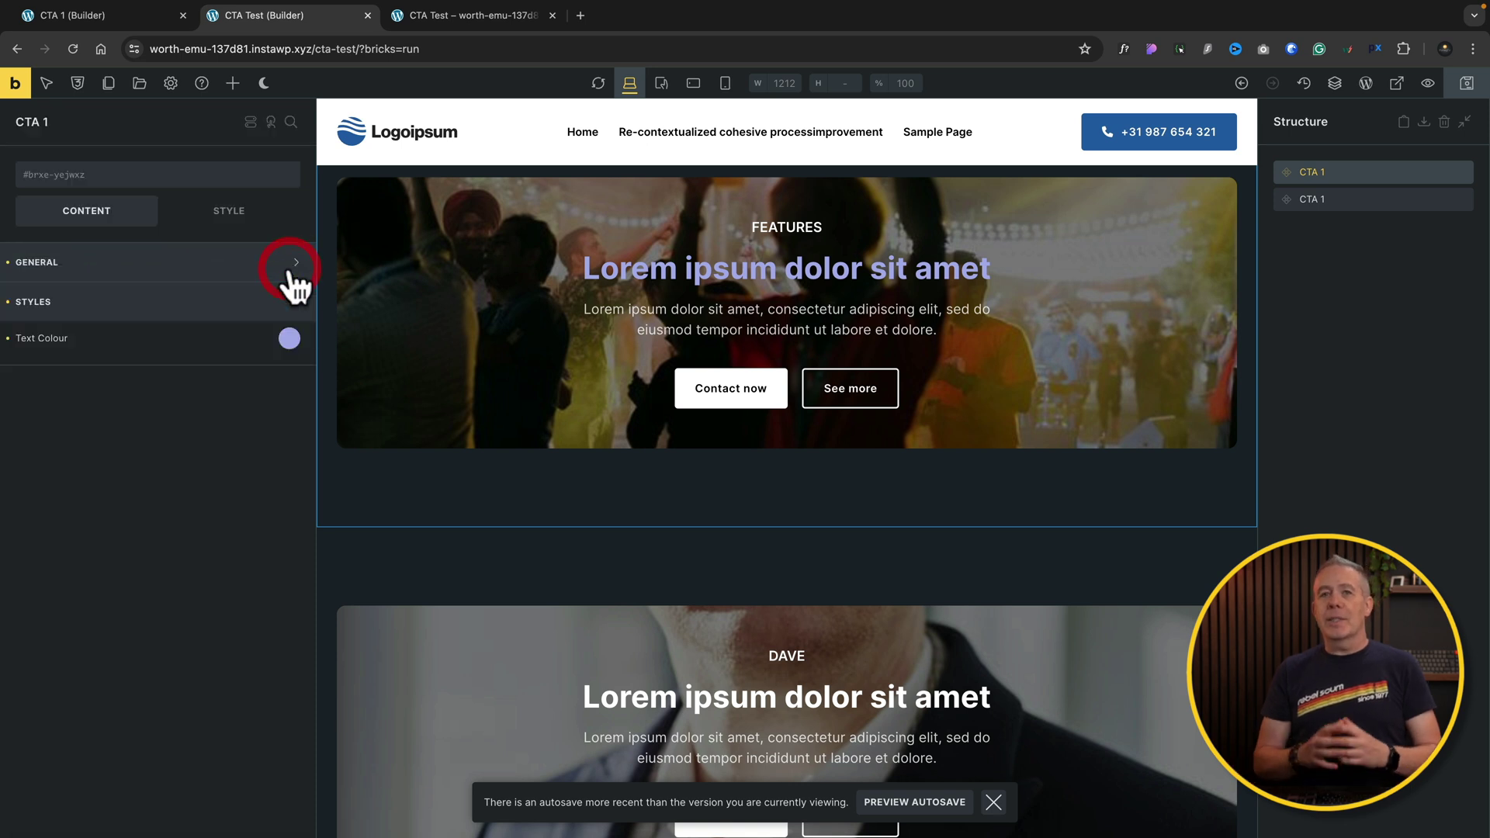